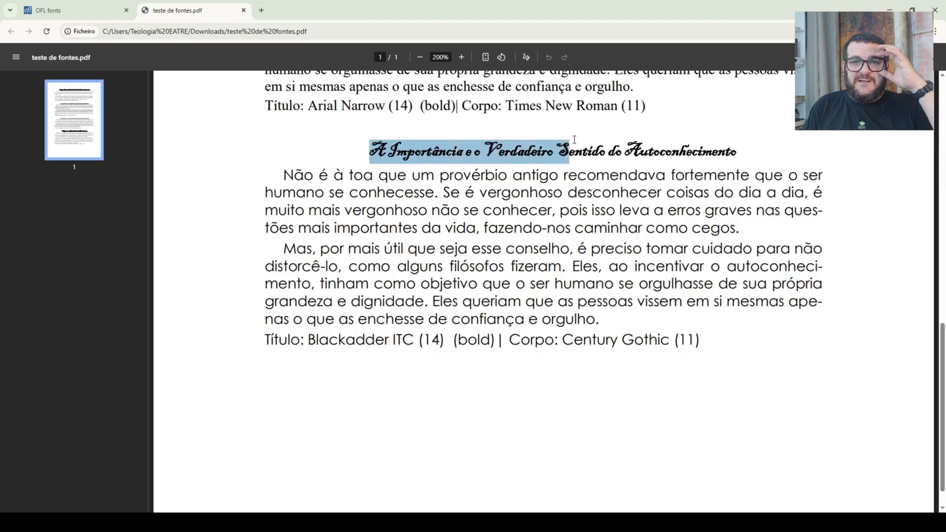
Step: Examine the Blackadder ITC/Century Gothic, Arial Narrow/Times New Roman and Georgia text samples in the font test PDF
click(718, 147)
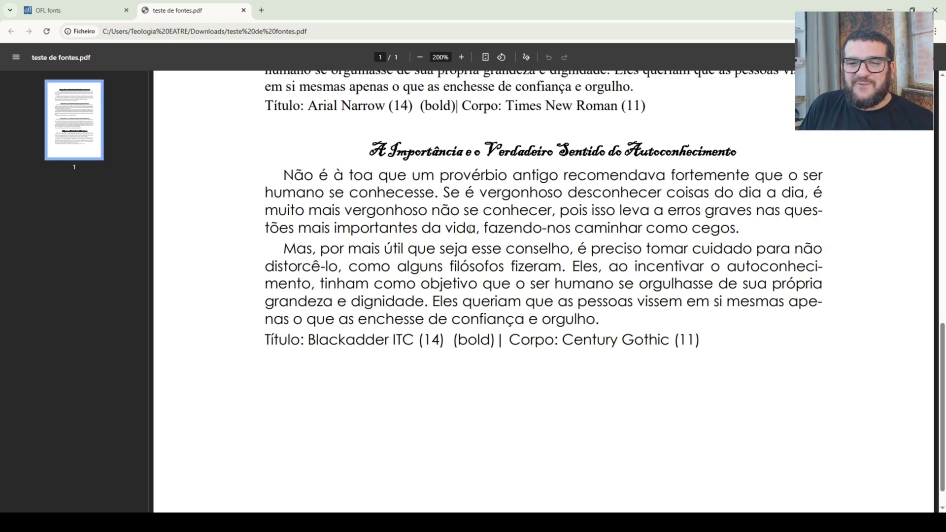
triple_click(470, 222)
click(502, 223)
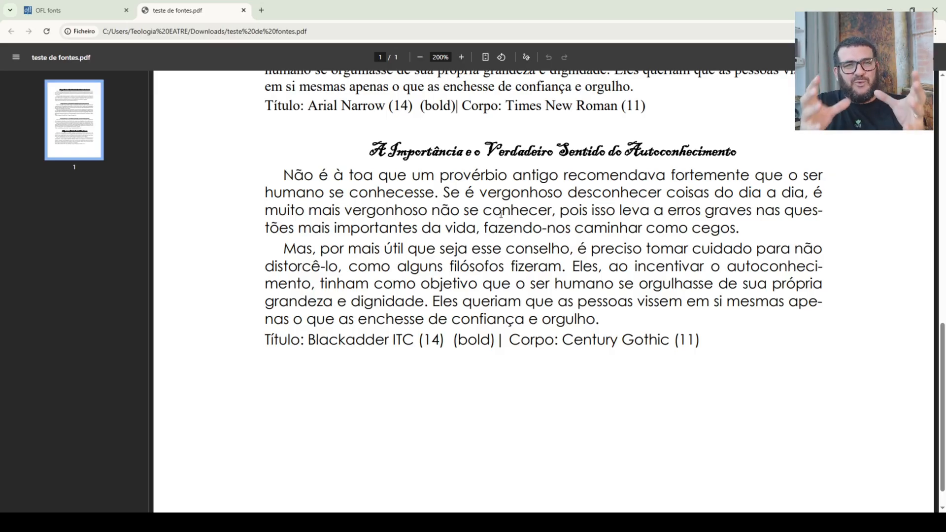
scroll(500, 213, up, 4)
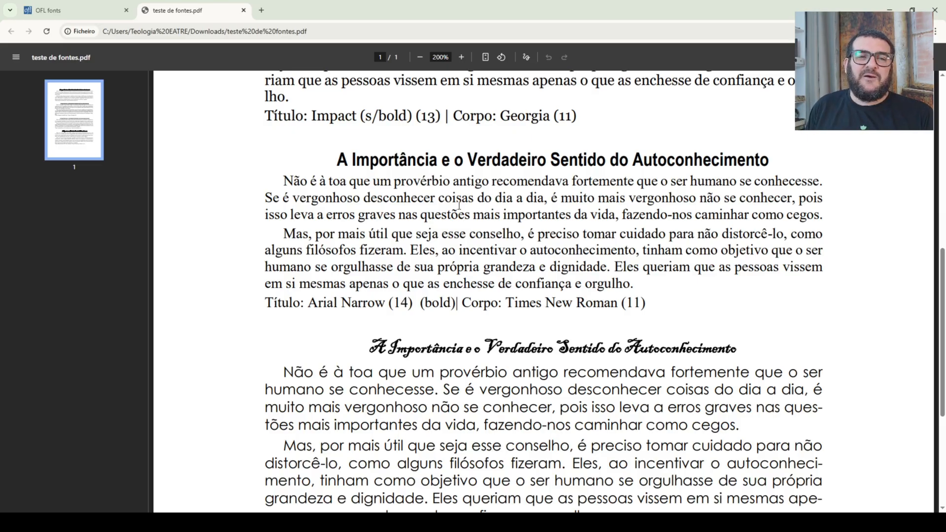
ctrl+scroll(419, 115, up, 5)
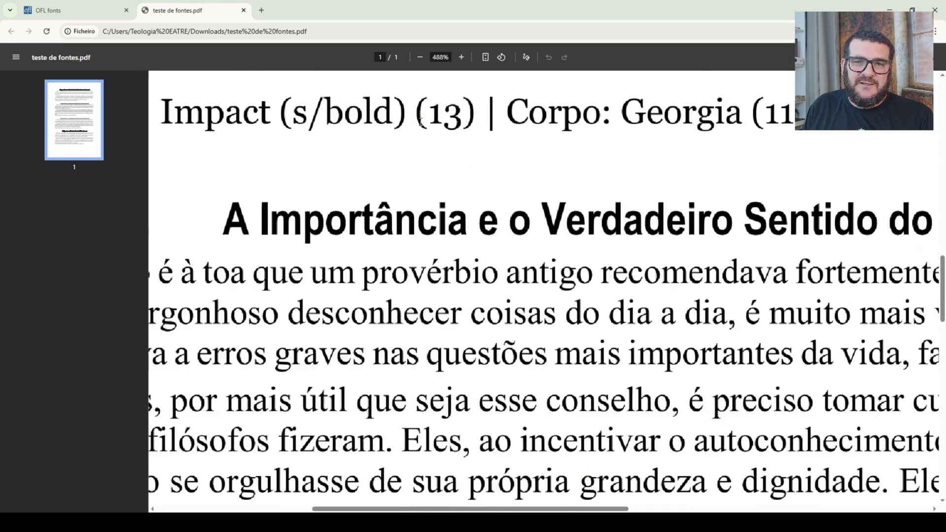
ctrl+scroll(419, 120, up, 1)
scroll(546, 148, up, 4)
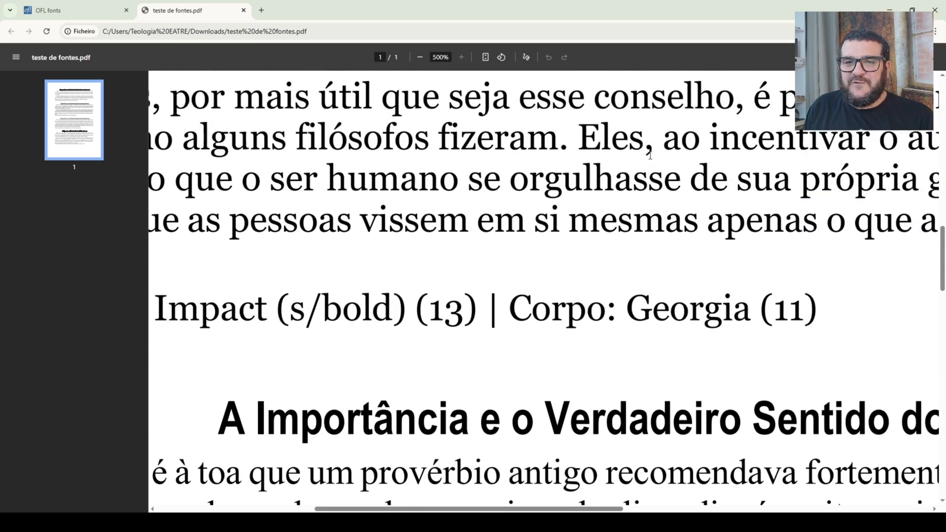
scroll(650, 155, up, 3)
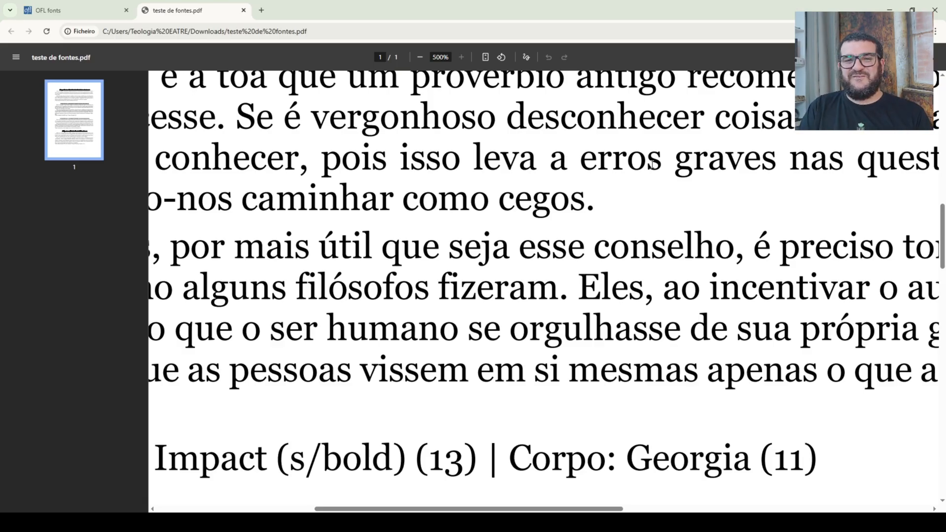
scroll(602, 114, down, 3)
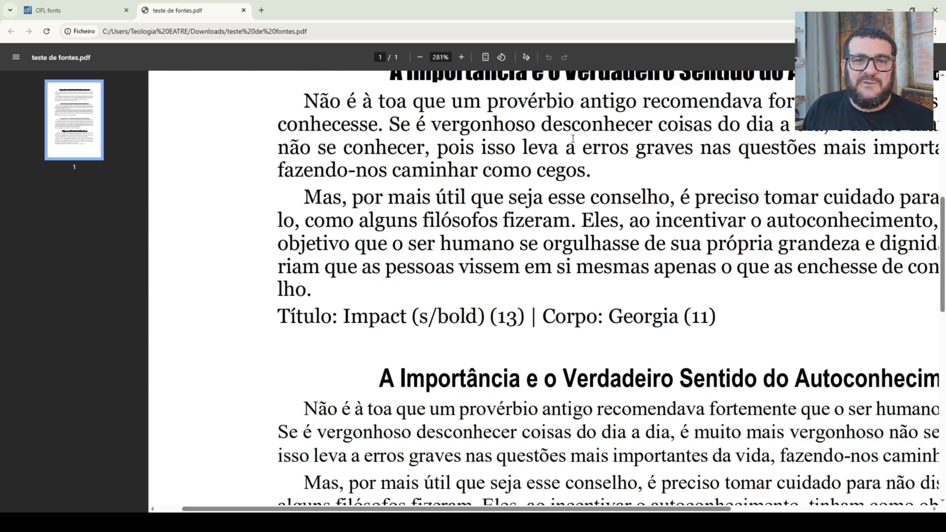
Step: Examine the Impact/Georgia and DM Serif/Libertinus Sans title and body pairings in the font test PDF
scroll(572, 163, up, 3)
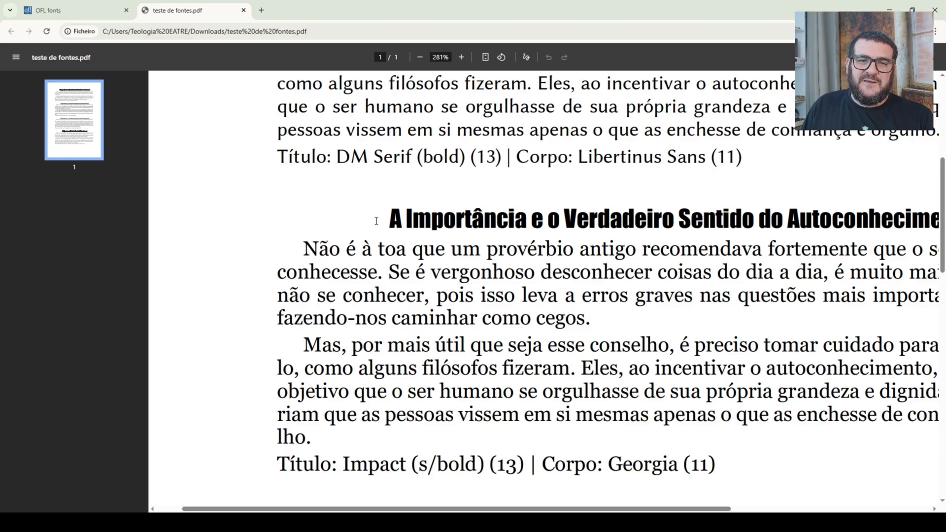
drag(377, 220, 583, 238)
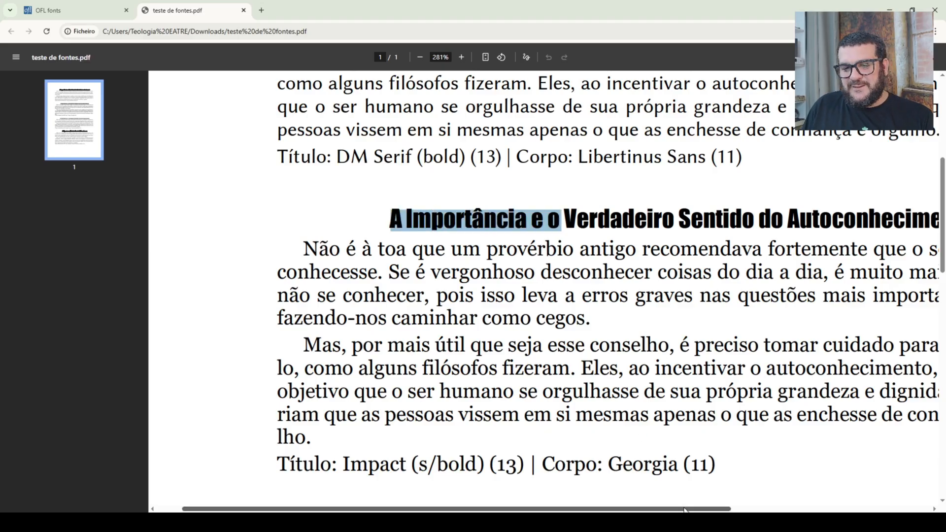
scroll(650, 448, right, 4)
scroll(534, 213, up, 3)
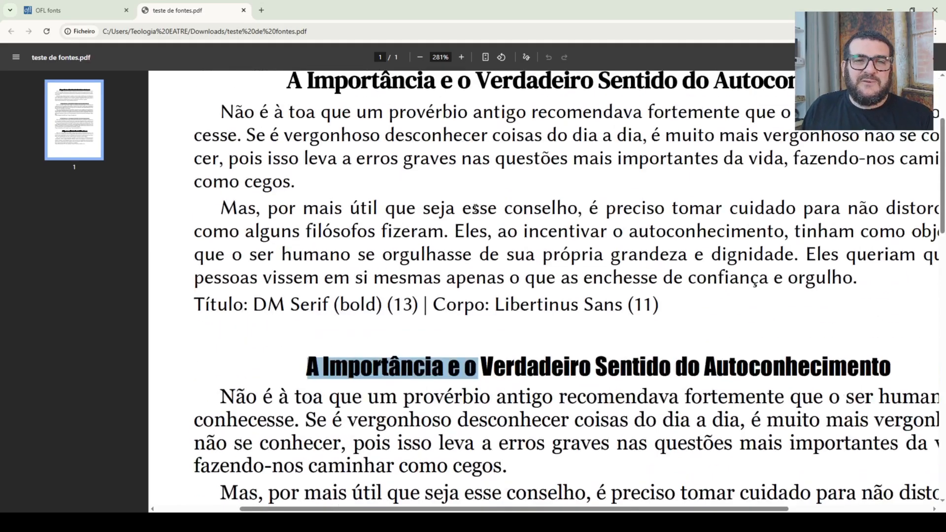
click(517, 309)
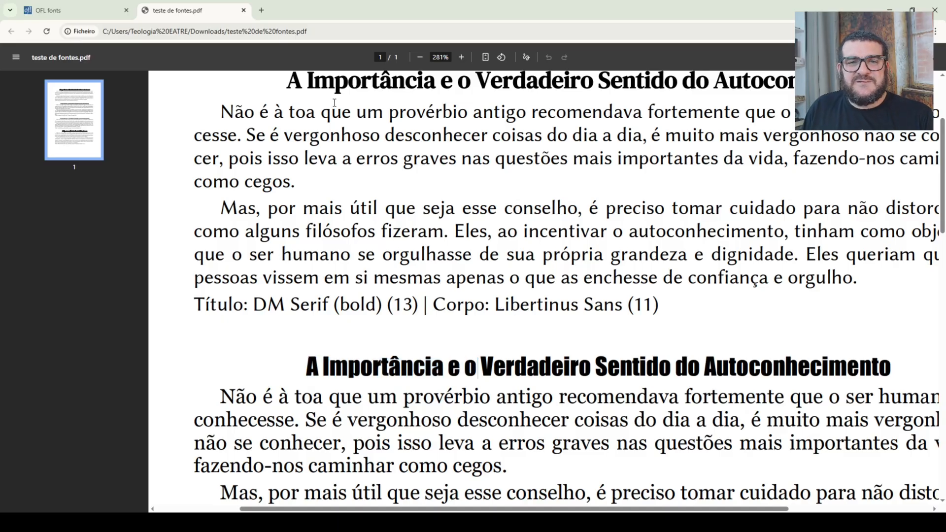
ctrl+scroll(321, 128, up, 3)
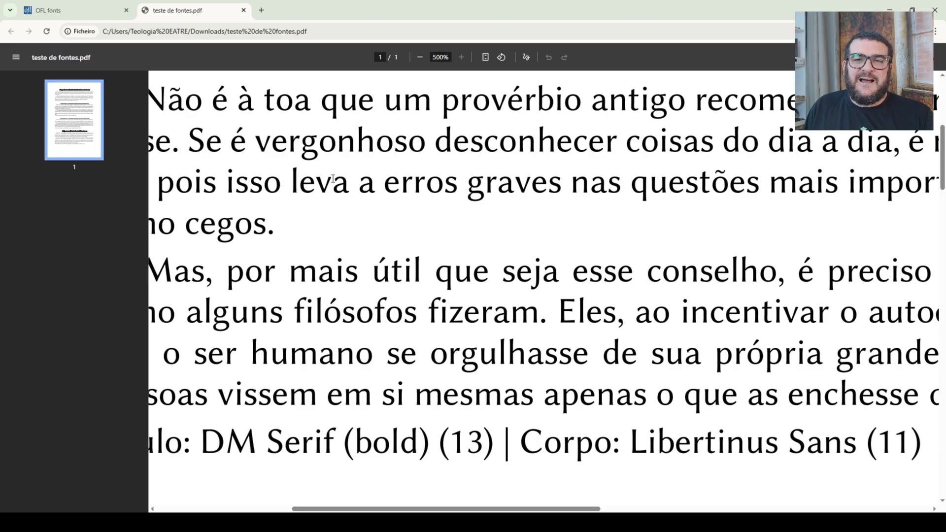
ctrl+scroll(332, 178, down, 4)
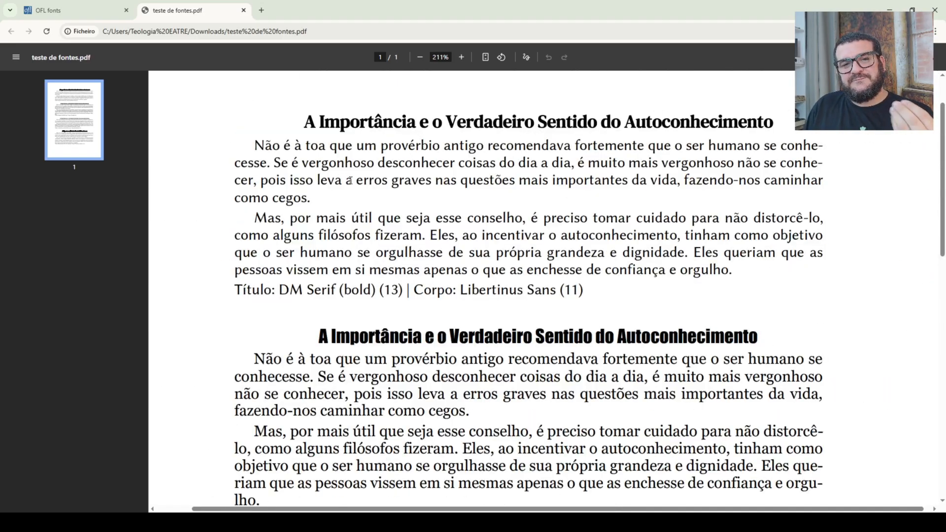
ctrl+scroll(350, 180, down, 3)
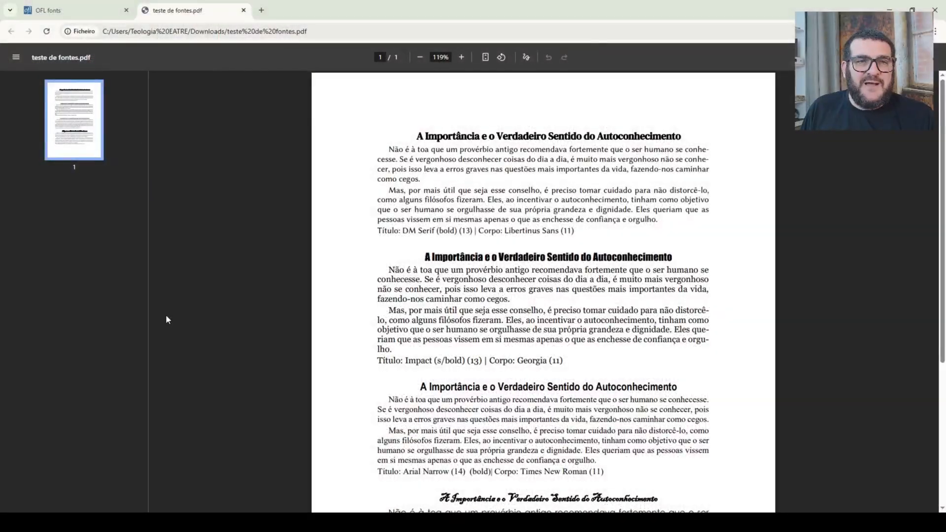
Step: Close the font test PDF and open Google Fonts from the OFL fonts page
click(244, 11)
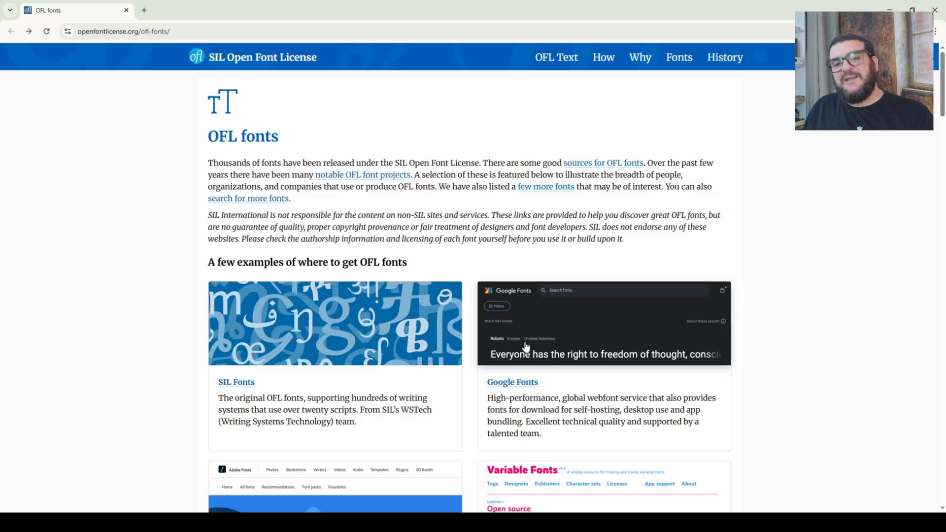
click(544, 346)
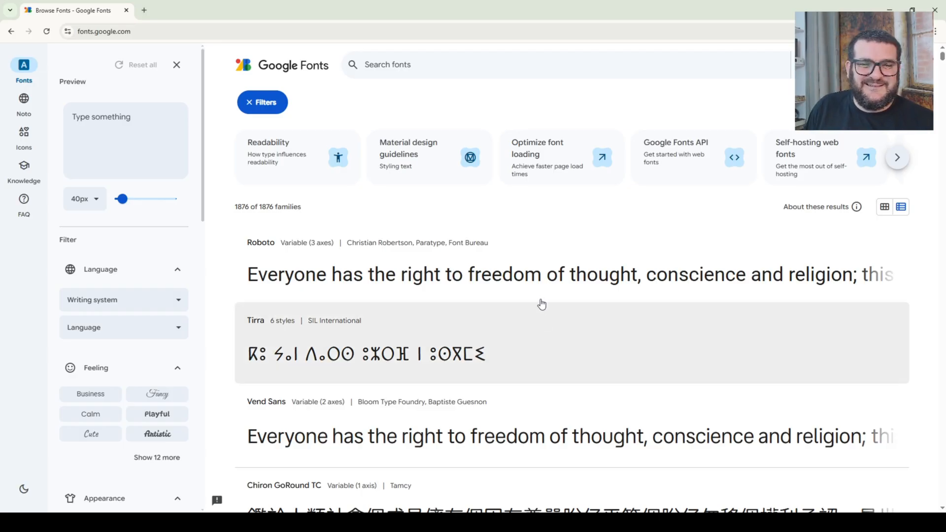
Step: Paste the Portuguese paragraph starting "O Espírito Santo vem sobre o escolhido" as the preview text for all fonts
click(113, 132)
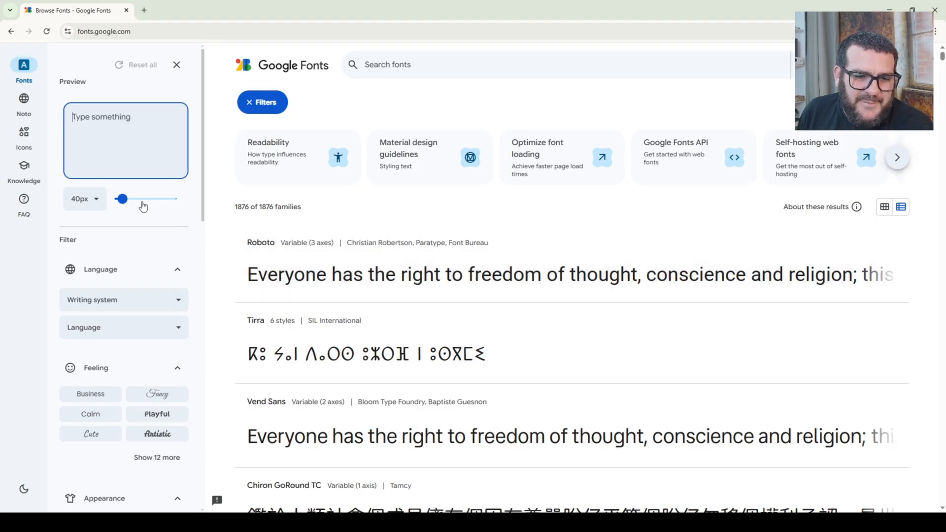
click(208, 522)
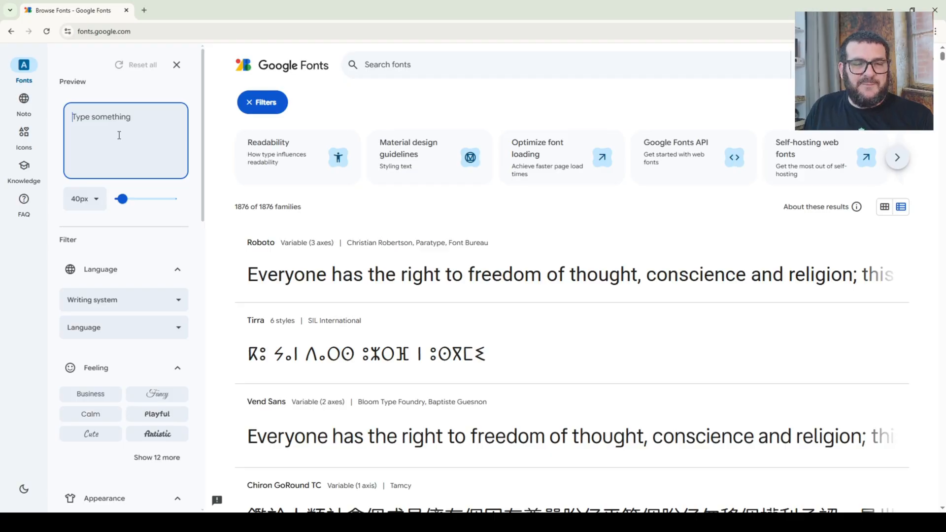
key(ctrl+v)
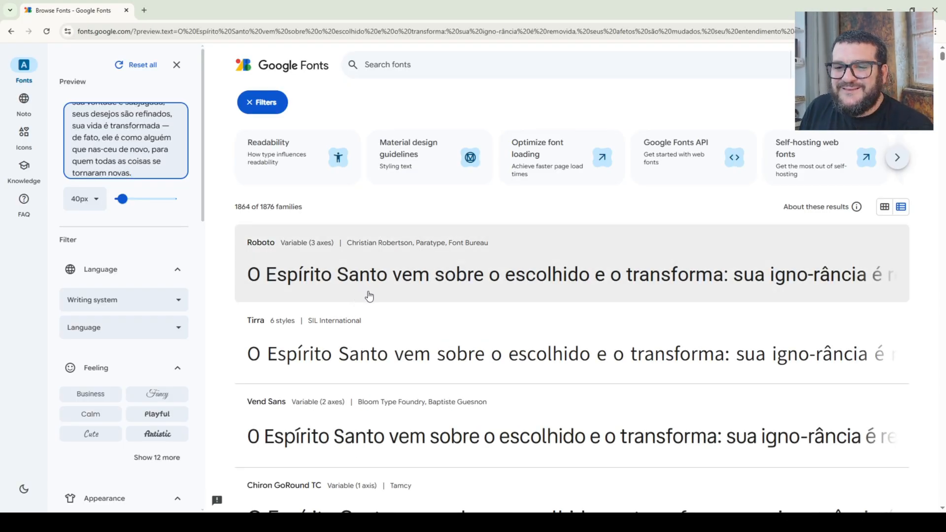
Step: Browse the font previews and open the specimen page of Libertinus Serif Display
scroll(369, 295, down, 4)
scroll(387, 307, up, 4)
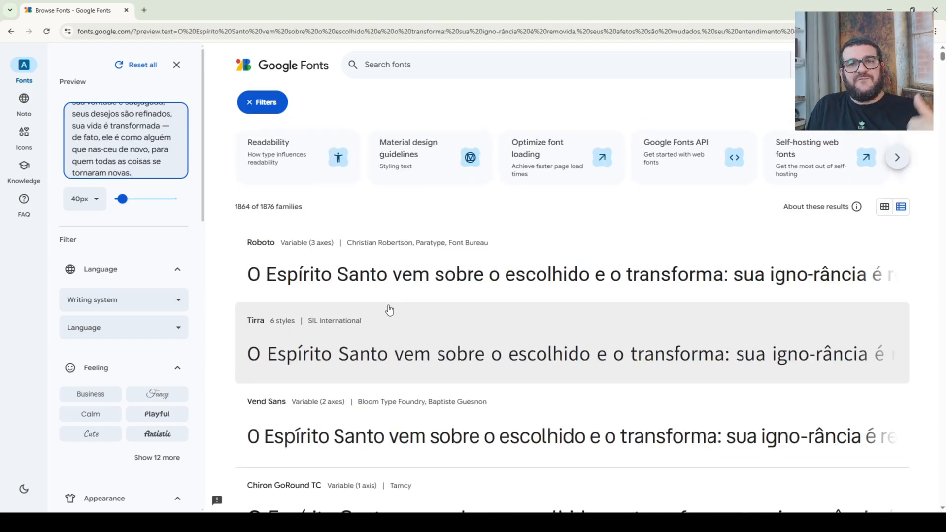
scroll(392, 308, down, 6)
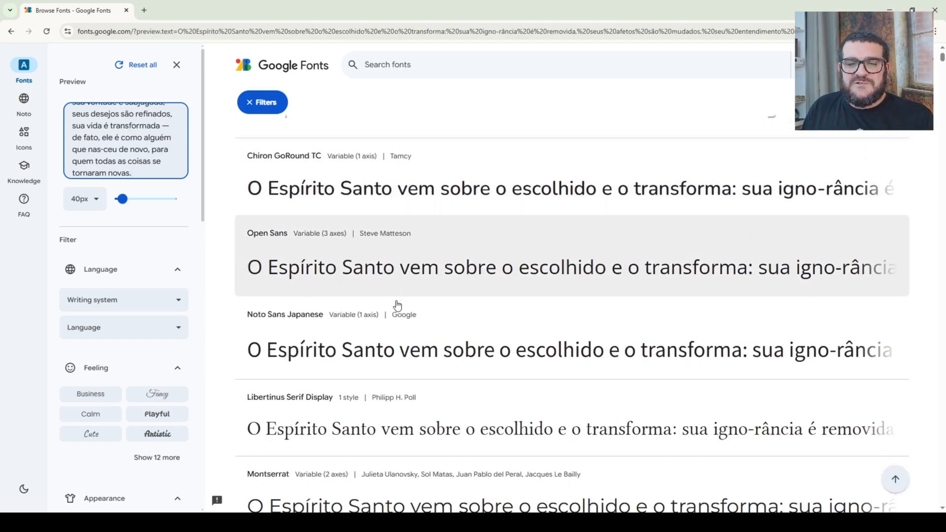
scroll(397, 306, down, 4)
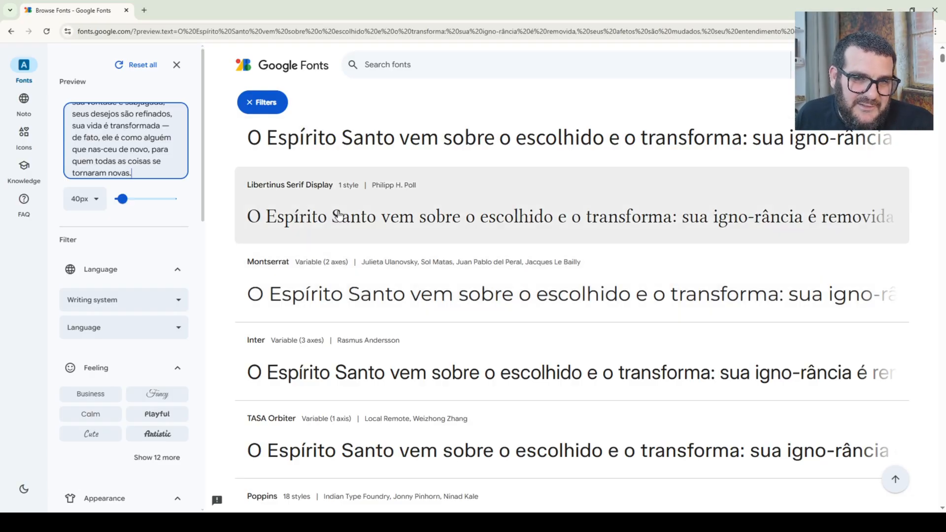
click(350, 223)
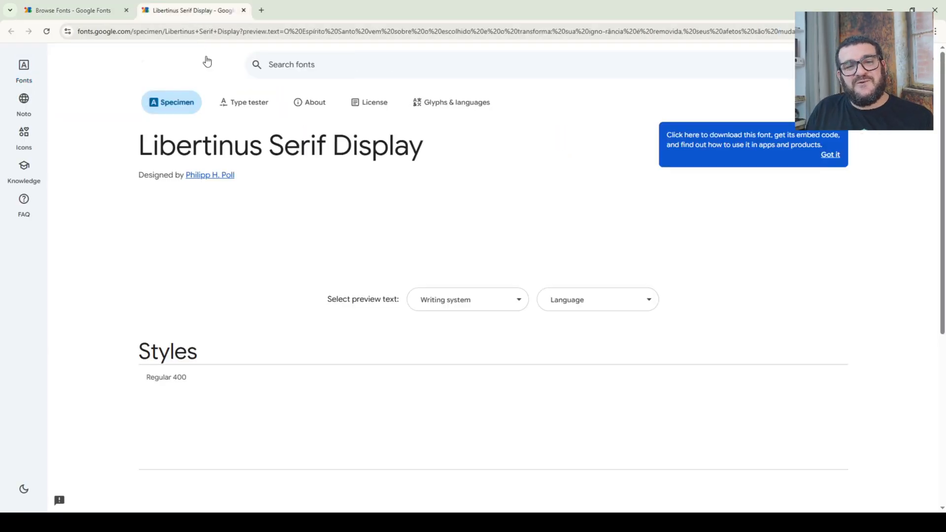
Step: Examine the Libertinus Serif Display specimen, including its Regular 400 samples at 48px and 36px, and close its page
scroll(346, 213, down, 8)
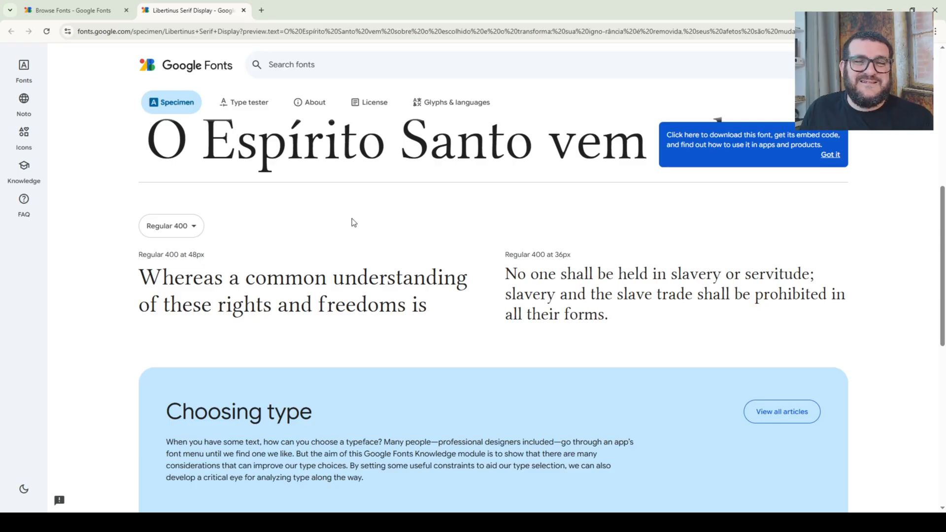
scroll(342, 199, down, 5)
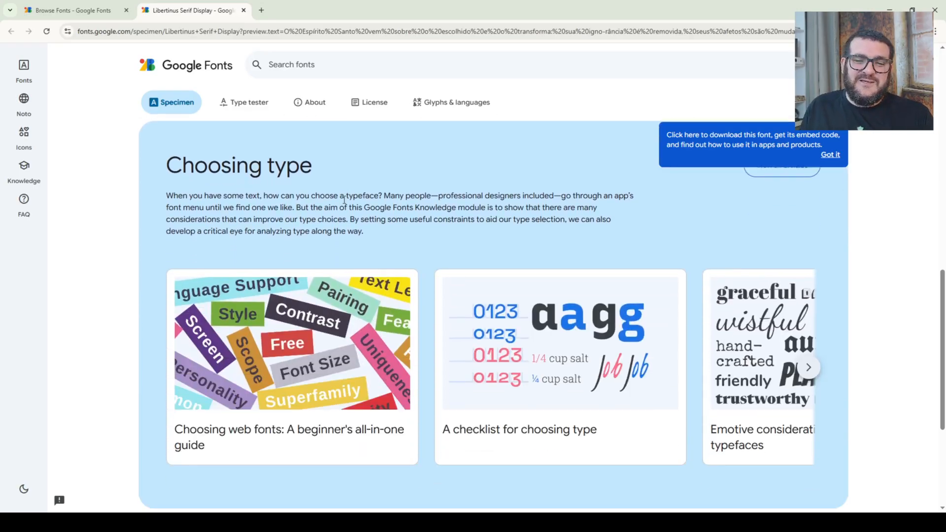
scroll(344, 199, down, 4)
scroll(346, 205, up, 10)
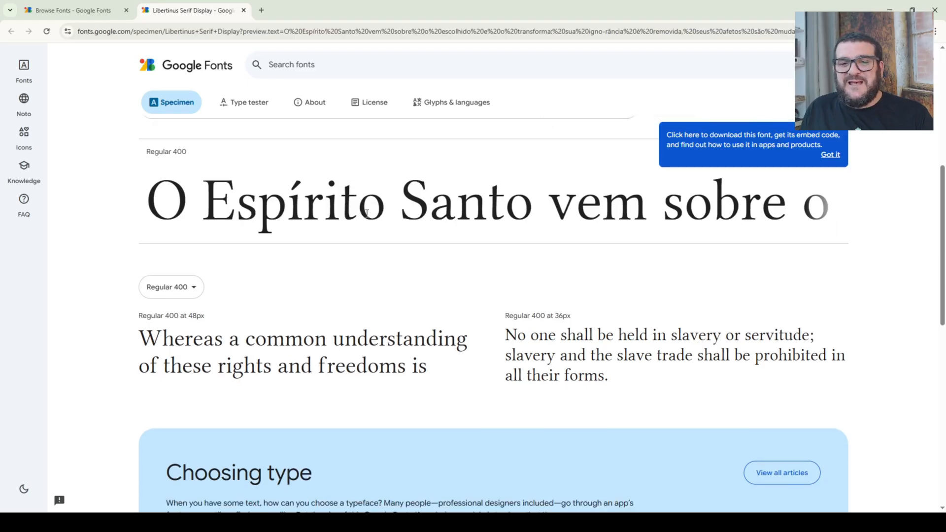
scroll(367, 217, down, 2)
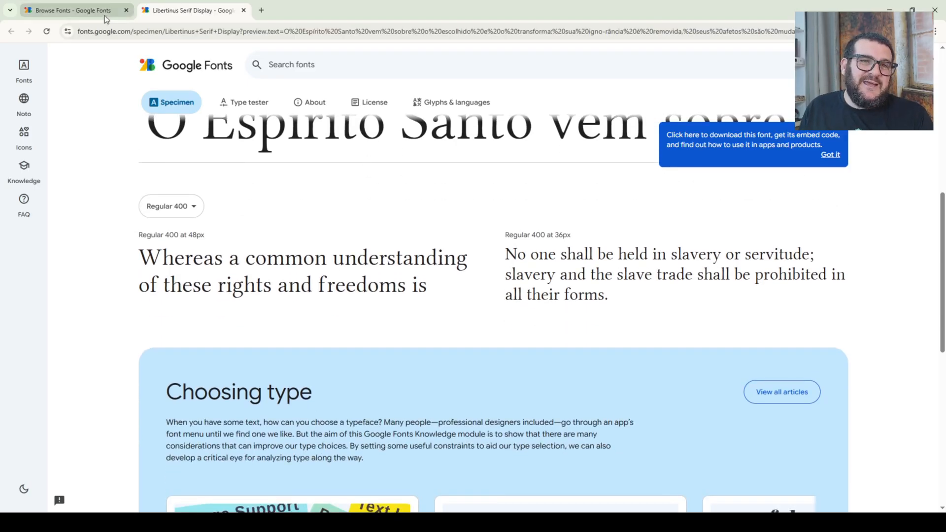
drag(509, 253, 606, 302)
click(612, 296)
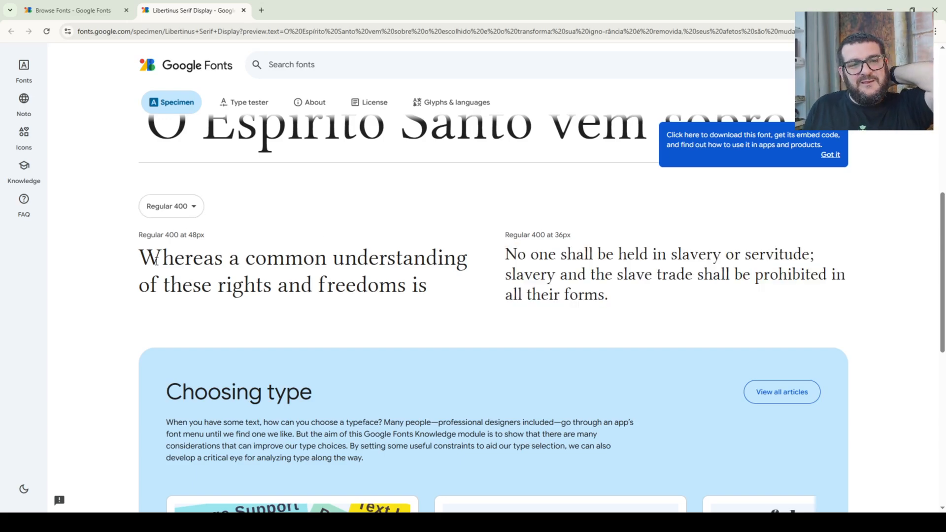
drag(140, 257, 192, 256)
click(193, 256)
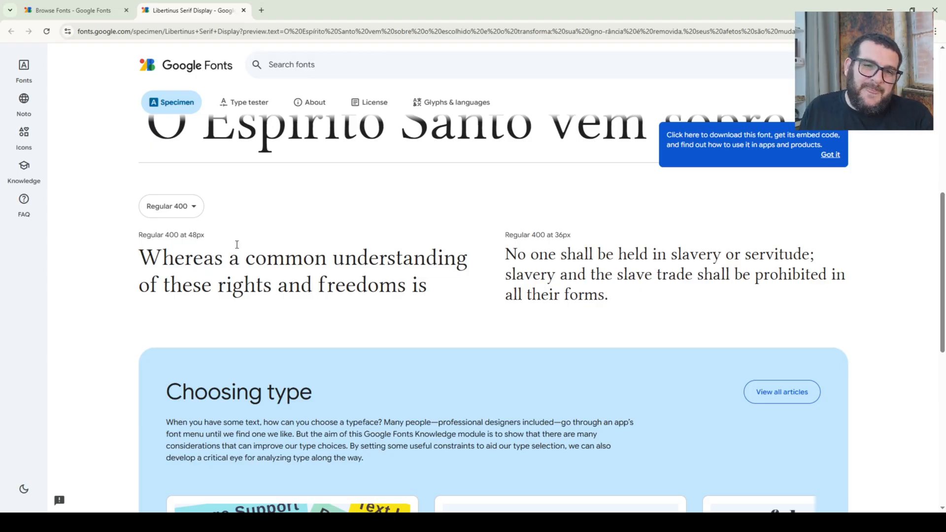
drag(501, 258, 561, 274)
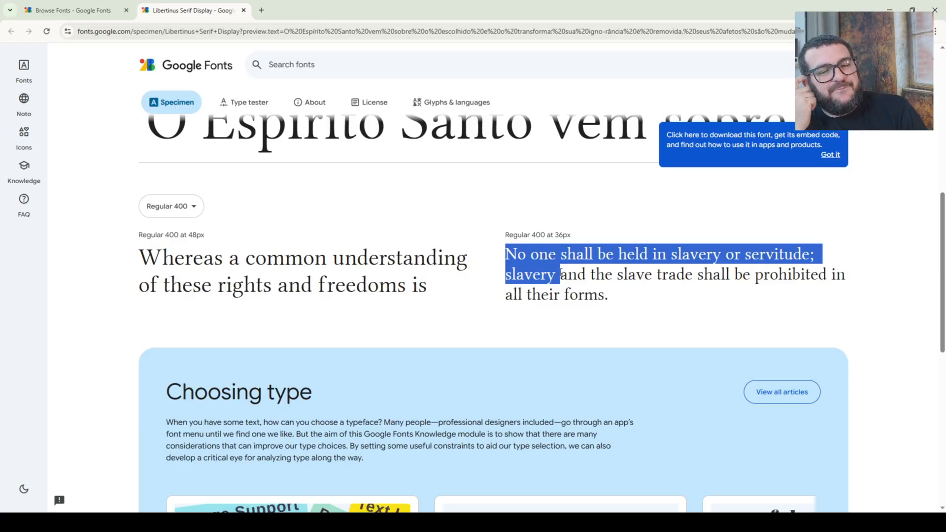
click(508, 277)
scroll(470, 279, up, 3)
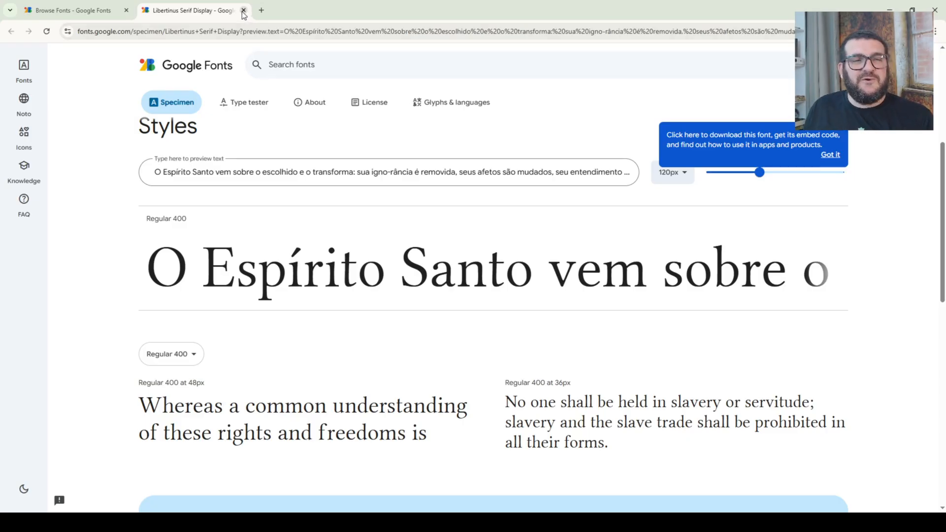
click(243, 11)
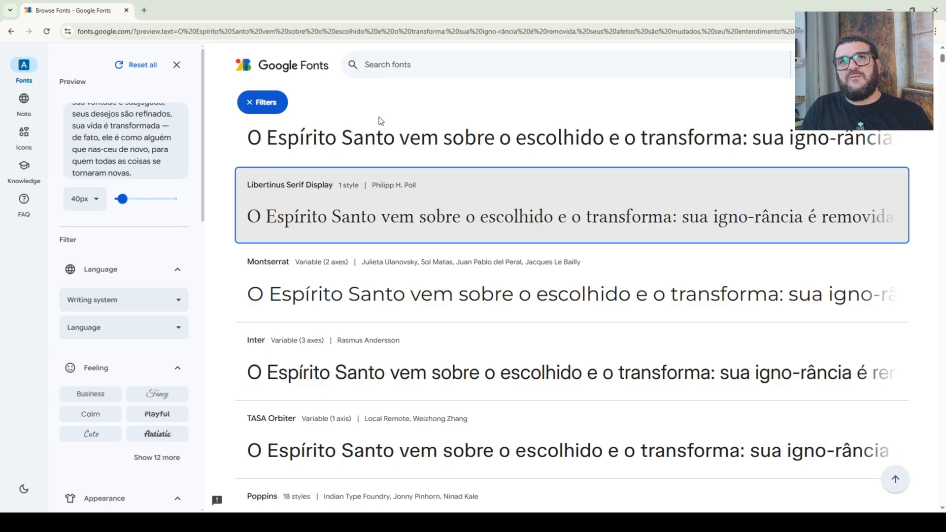
Step: Browse the font previews and open the specimen page of Merriweather
scroll(382, 121, down, 8)
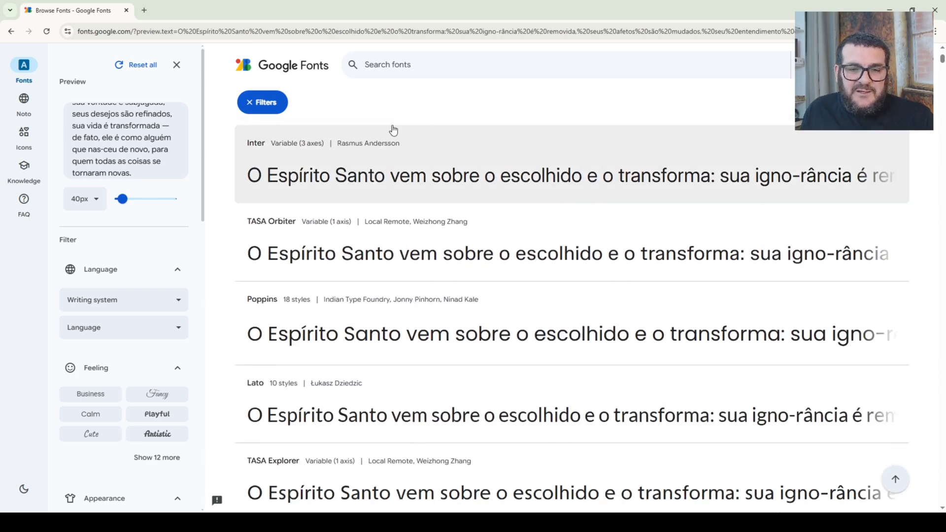
scroll(399, 135, down, 5)
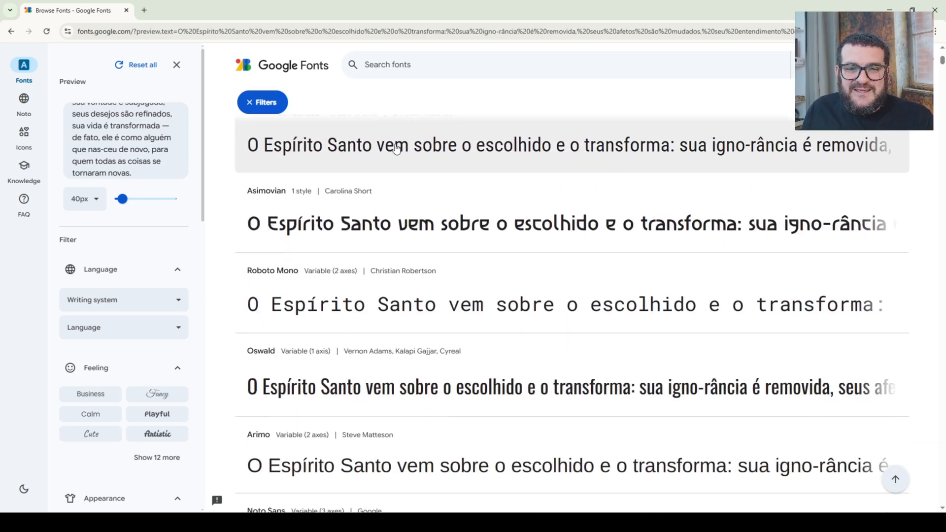
scroll(395, 148, down, 8)
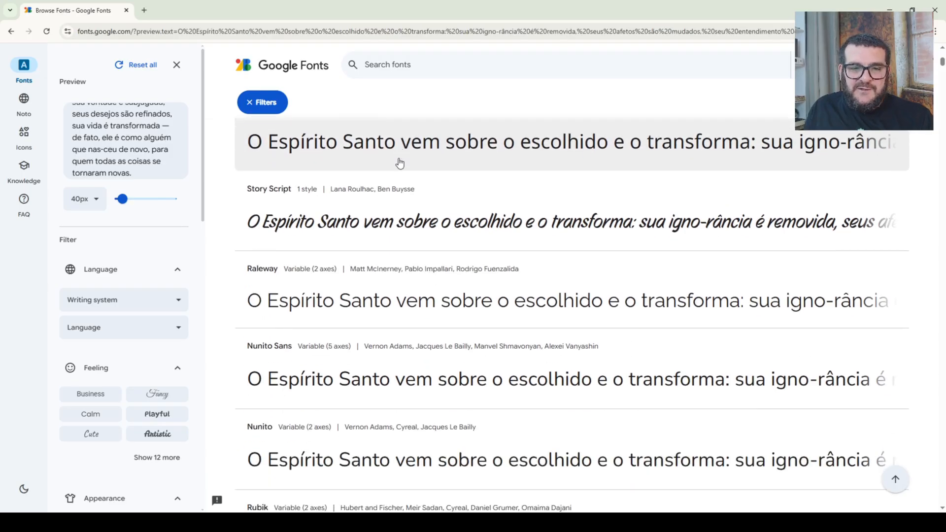
scroll(396, 178, down, 8)
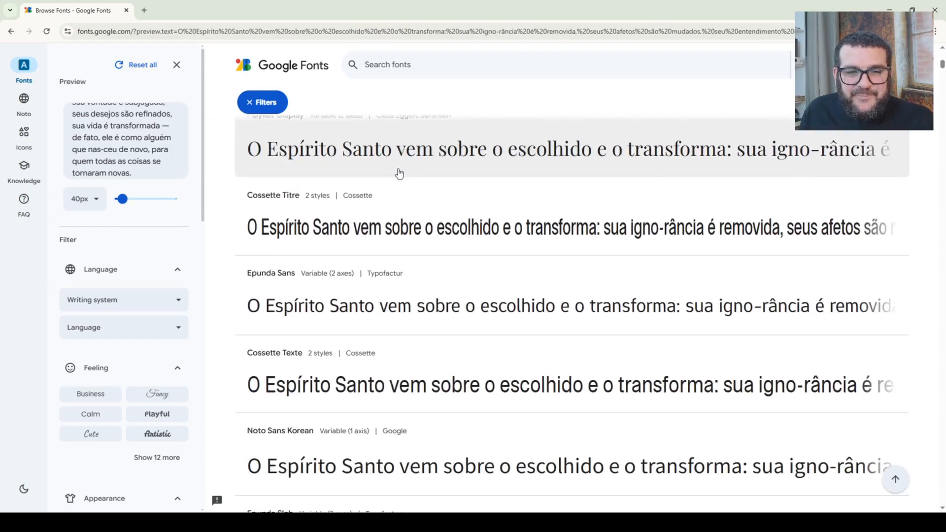
scroll(399, 173, up, 2)
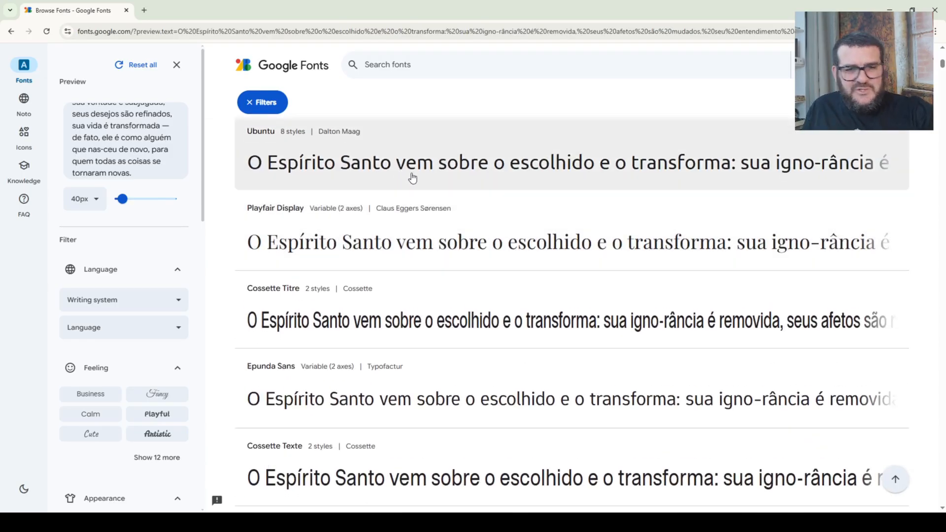
scroll(415, 178, down, 4)
scroll(415, 177, down, 4)
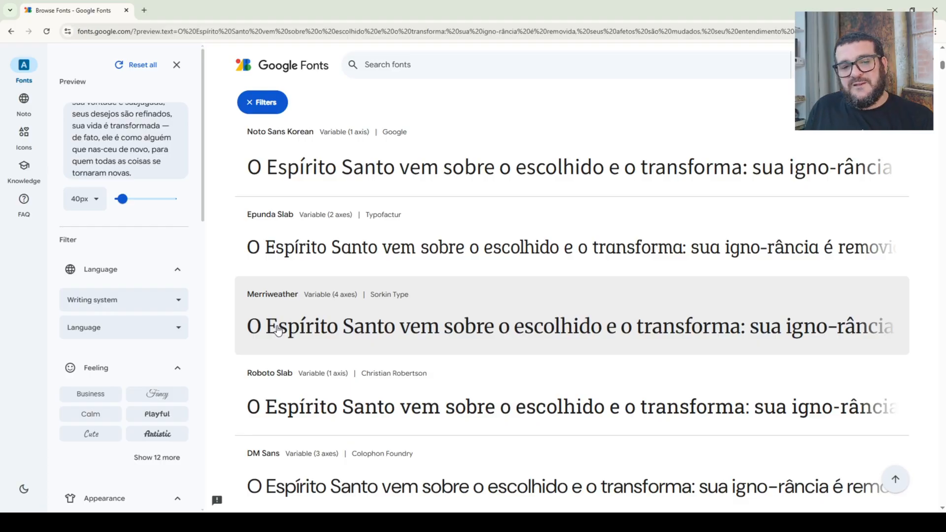
ctrl+click(282, 330)
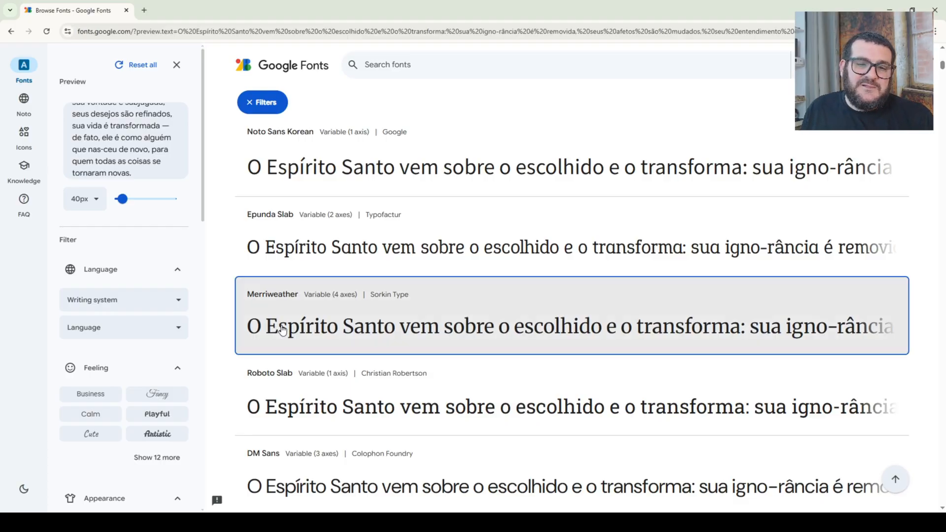
click(203, 12)
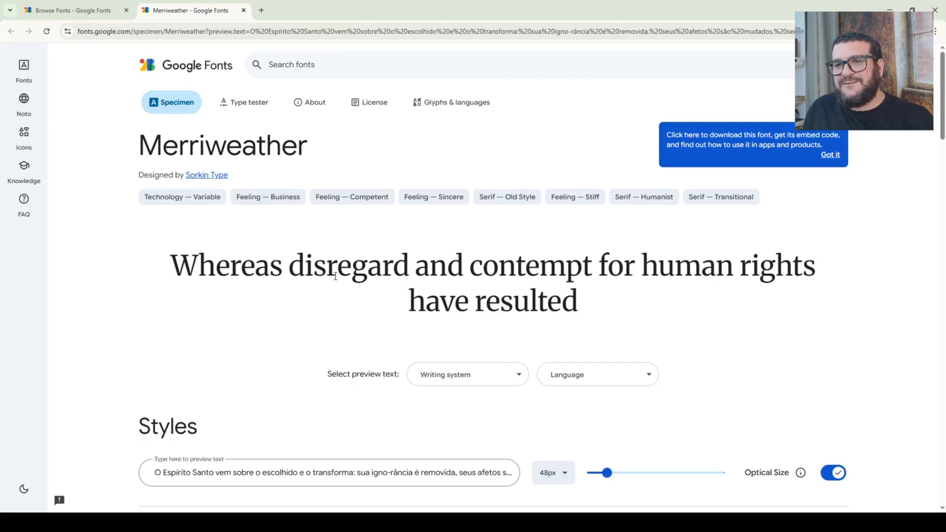
Step: Dismiss the download tip, download the Merriweather family, and open the downloaded Merriweather.zip
click(830, 154)
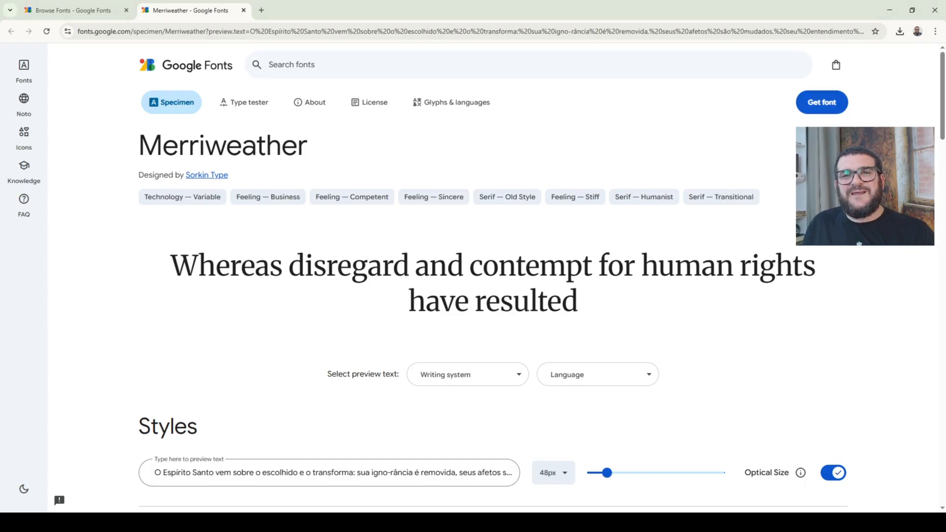
click(822, 106)
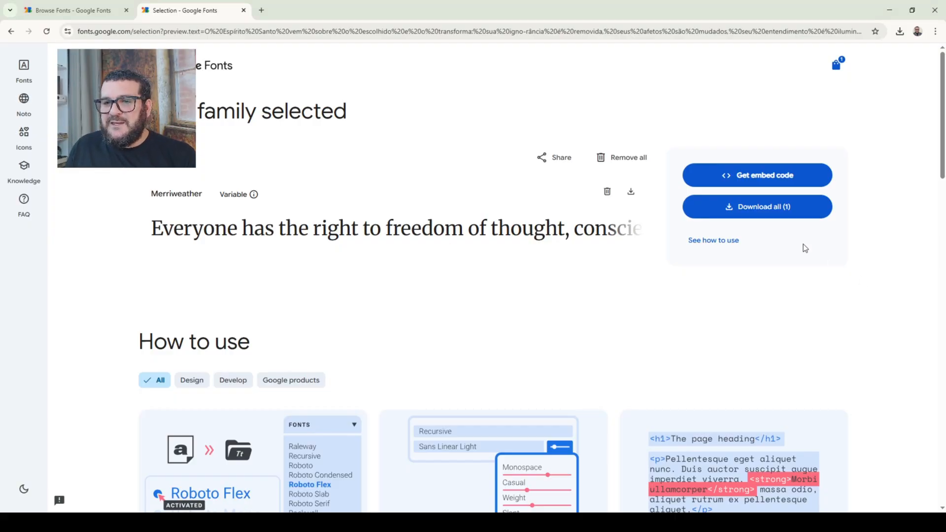
click(768, 213)
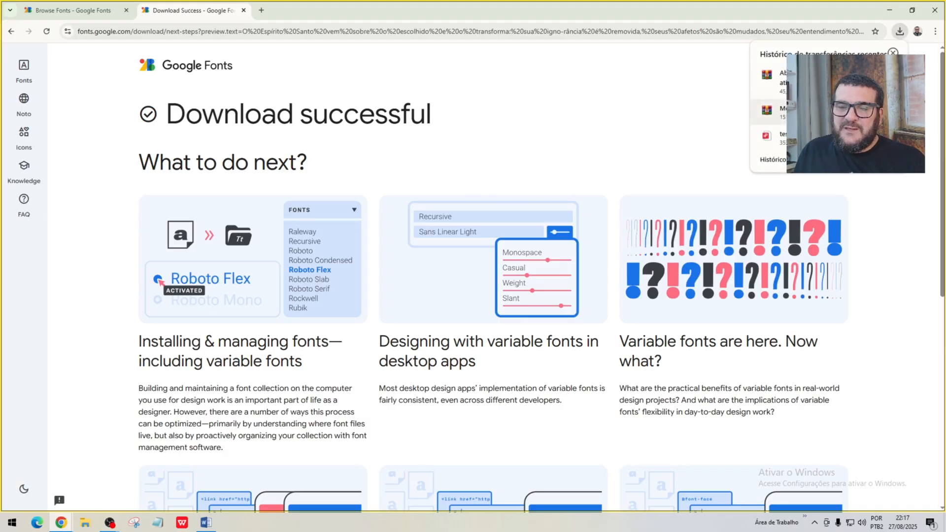
click(798, 111)
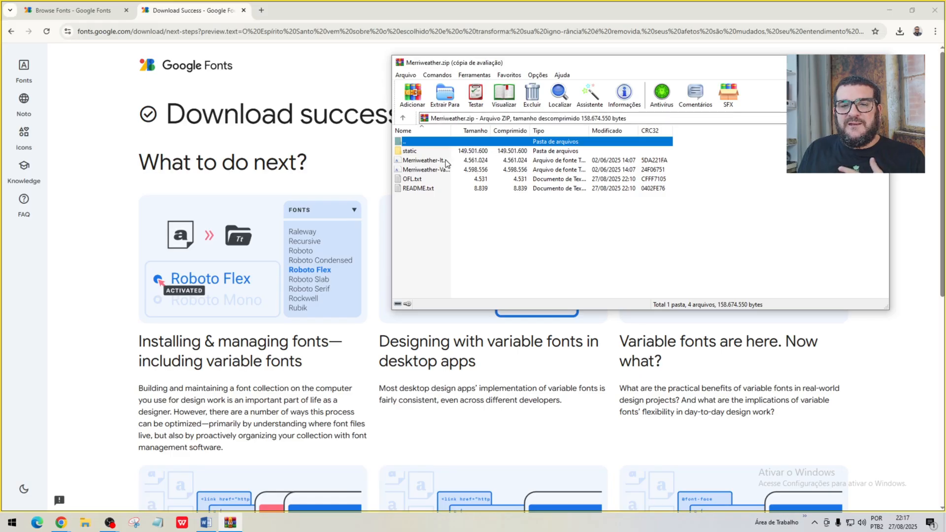
click(680, 190)
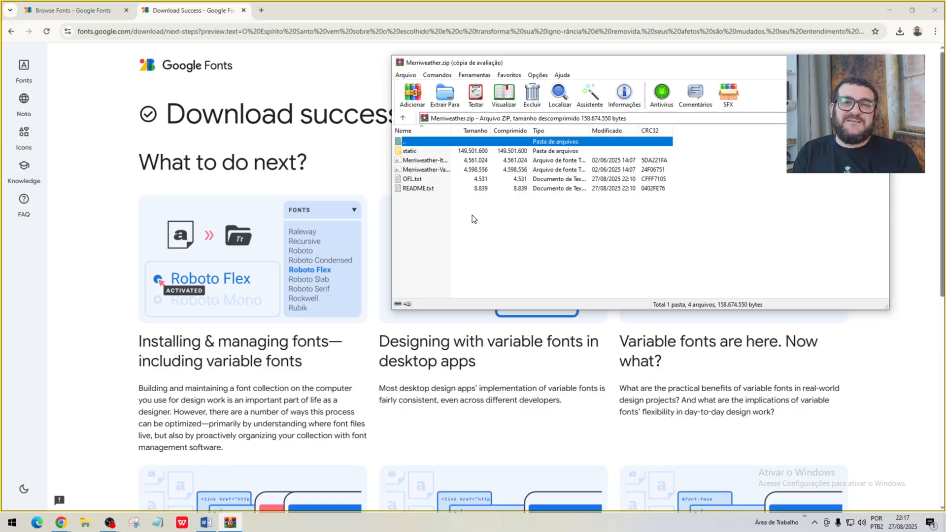
Step: Install the Merriweather Italic variable font from the archive, and preview the upright Merriweather variable font
click(447, 161)
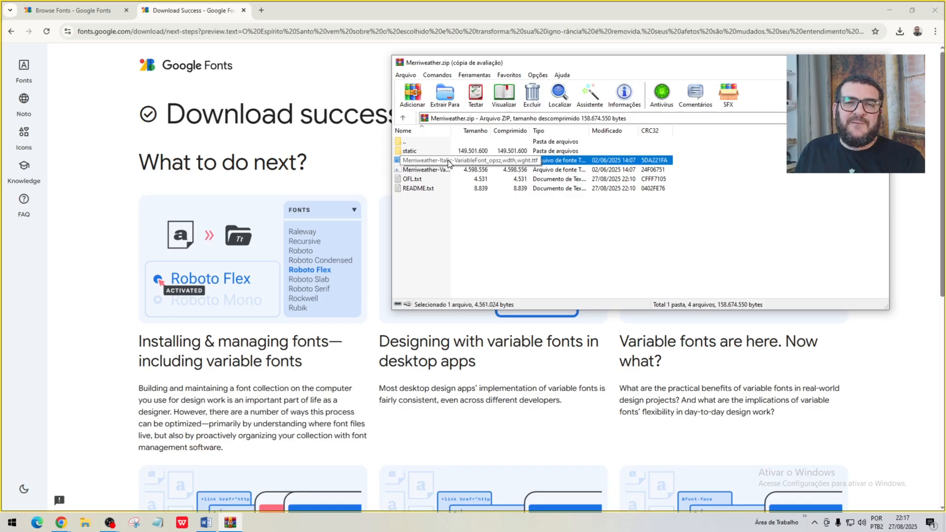
double_click(448, 160)
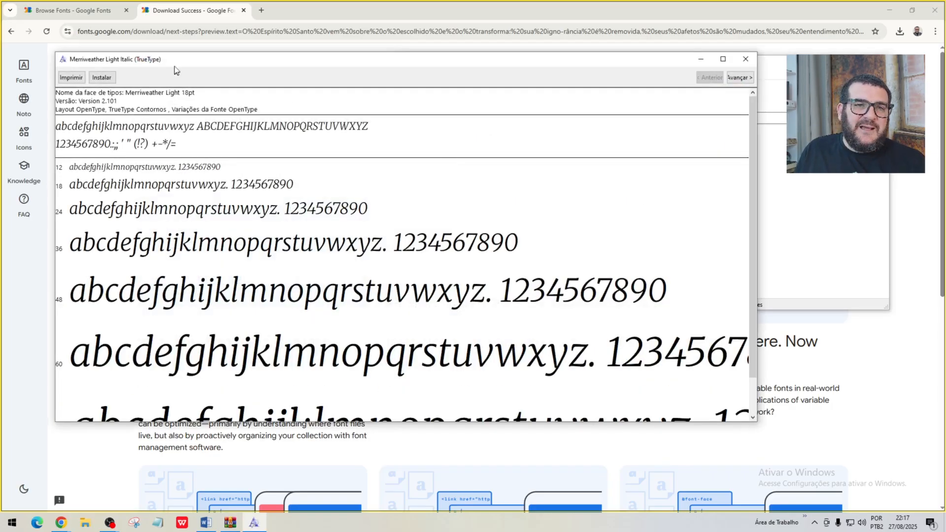
drag(173, 59, 448, 164)
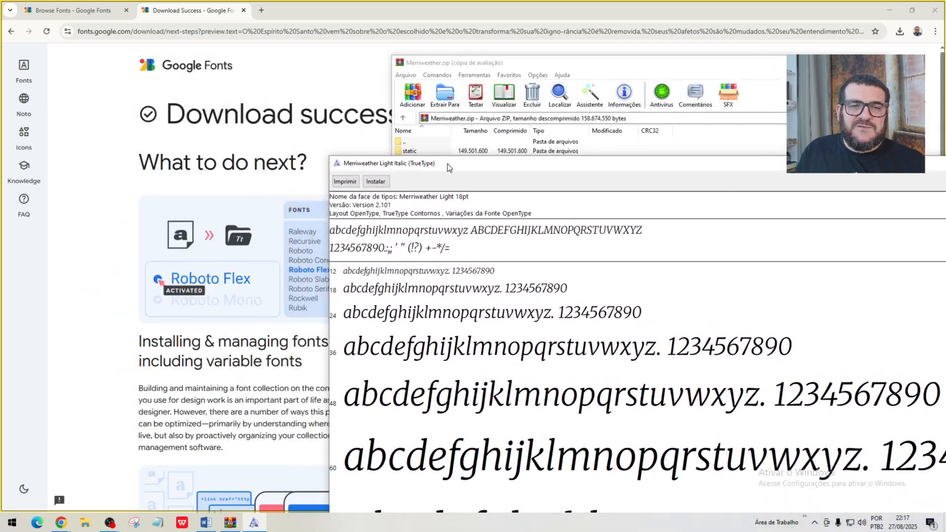
click(374, 183)
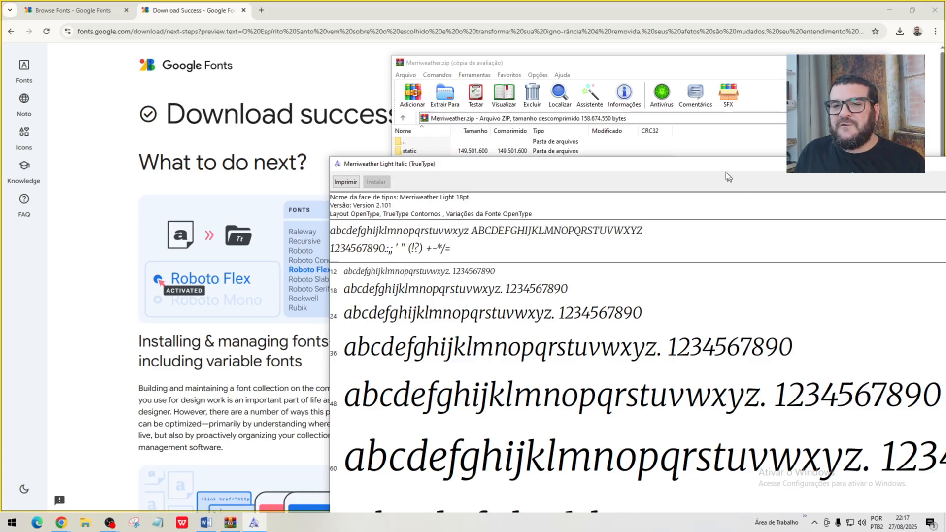
drag(716, 164, 504, 123)
click(808, 122)
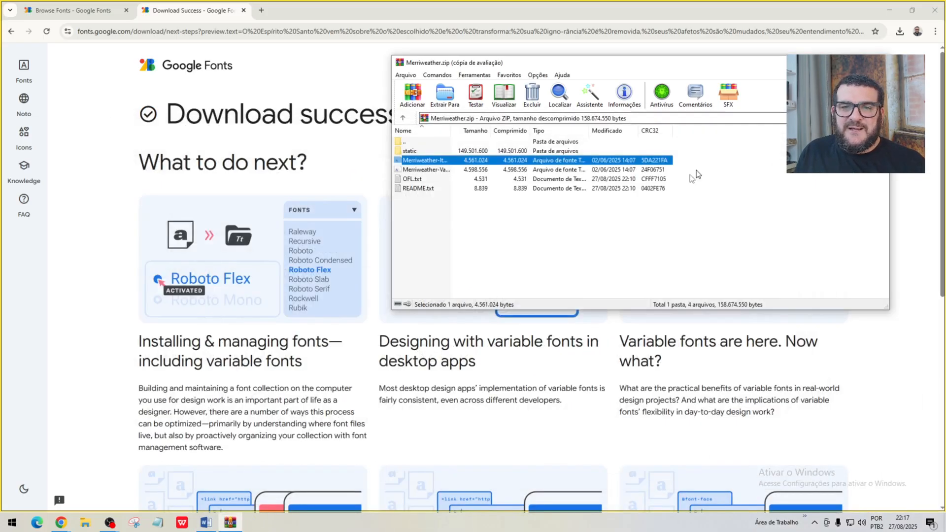
double_click(435, 170)
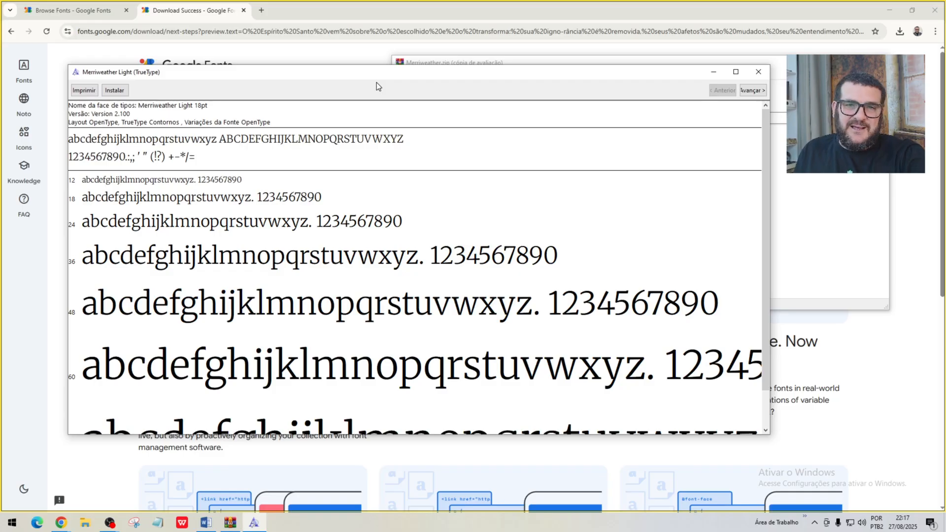
click(758, 73)
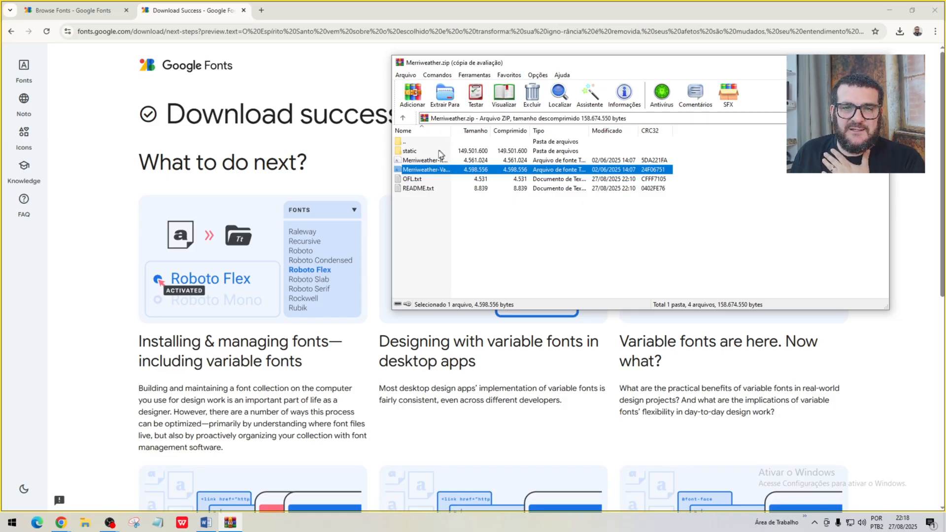
Step: Open the archive's static folder and install the Merriweather 36pt SemiCondensed Black font
click(436, 152)
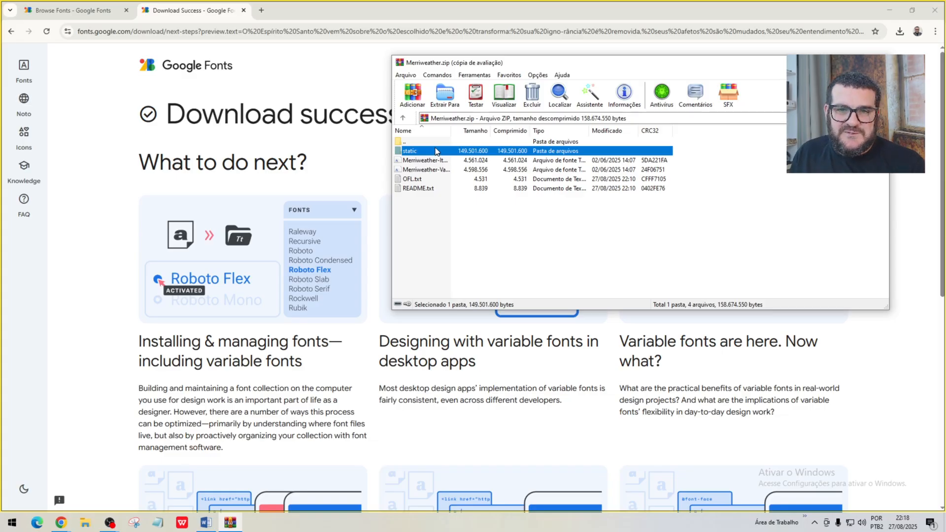
double_click(435, 151)
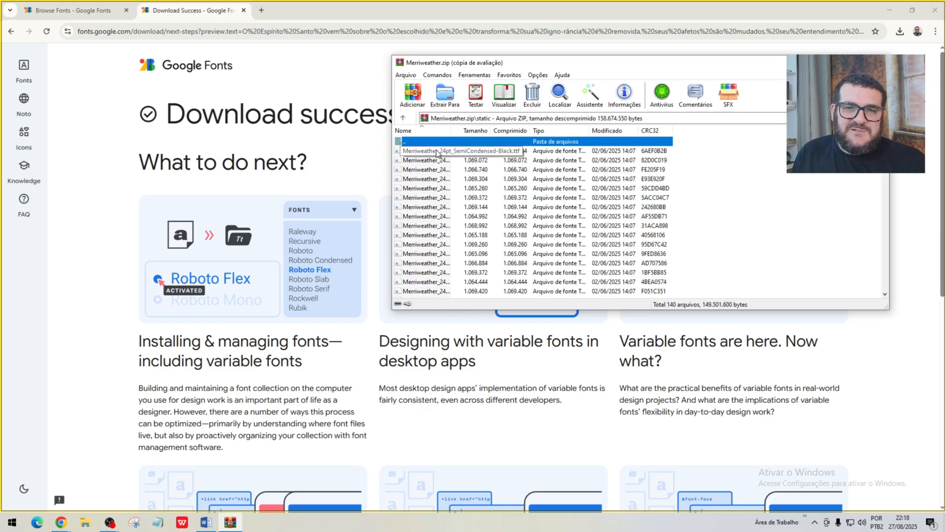
click(436, 150)
scroll(441, 157, down, 20)
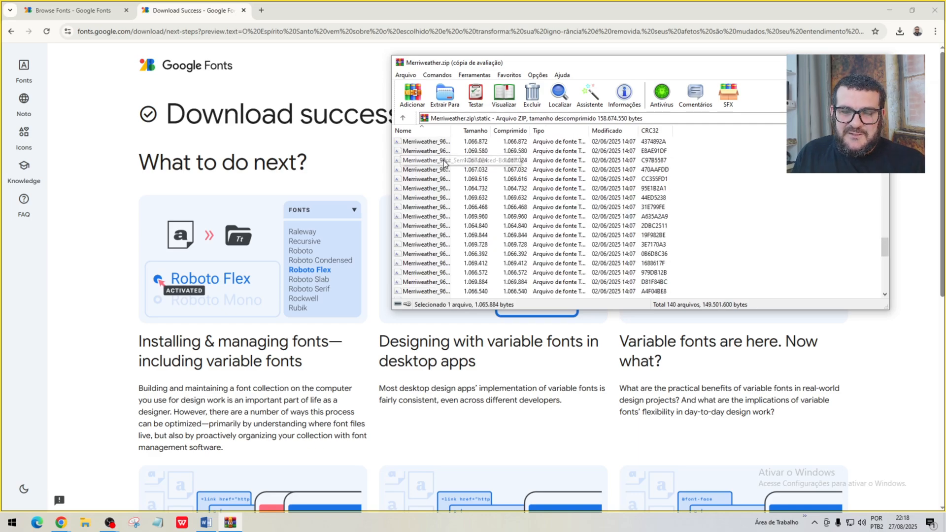
scroll(443, 164, up, 20)
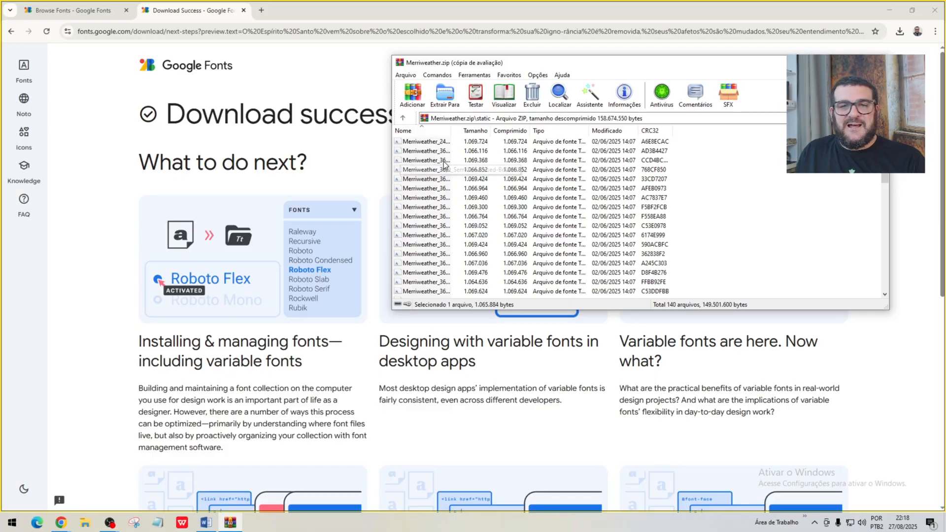
double_click(444, 152)
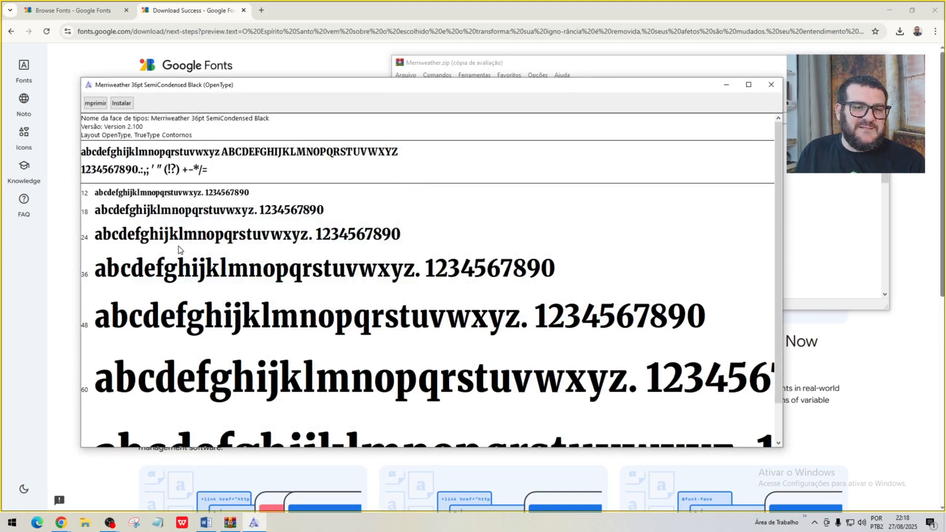
click(121, 103)
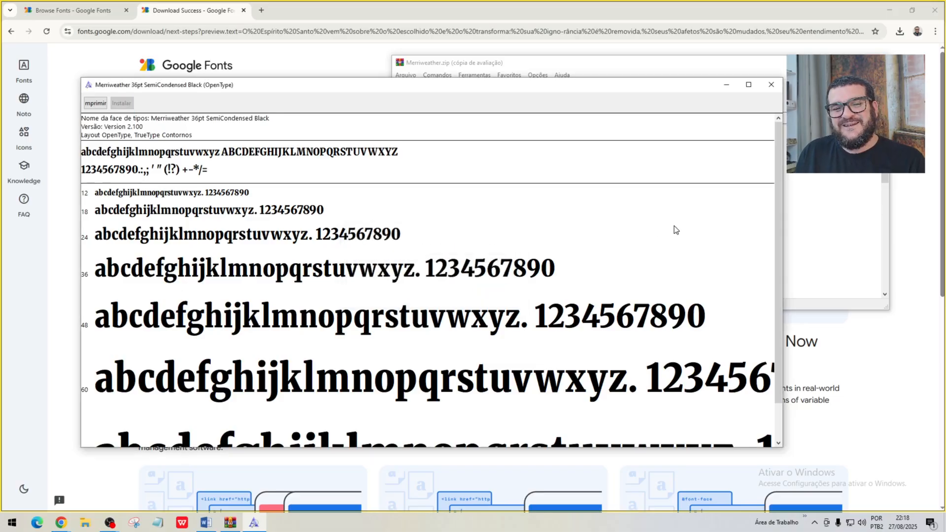
click(771, 84)
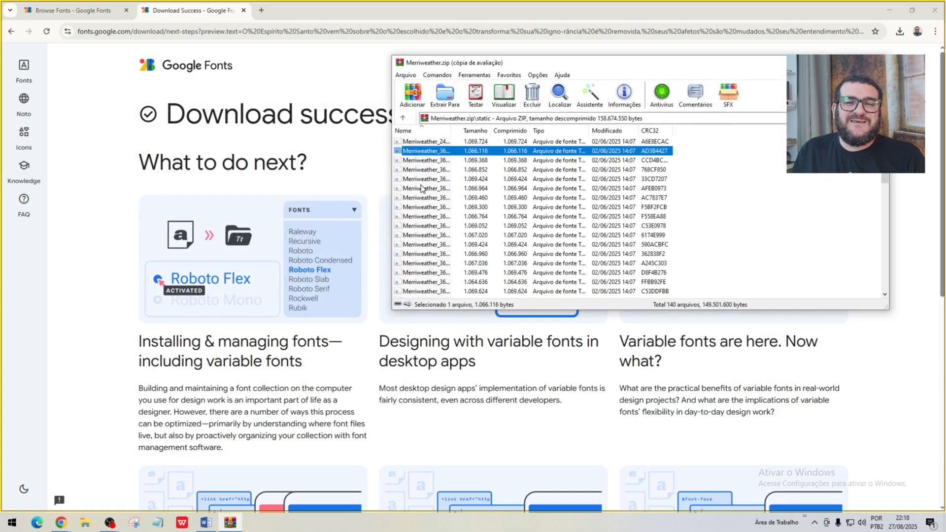
Step: Extract the first eight Merriweather 24pt SemiCondensed font files, Black through Light, to the Merriweather folder in Downloads
scroll(451, 205, up, 8)
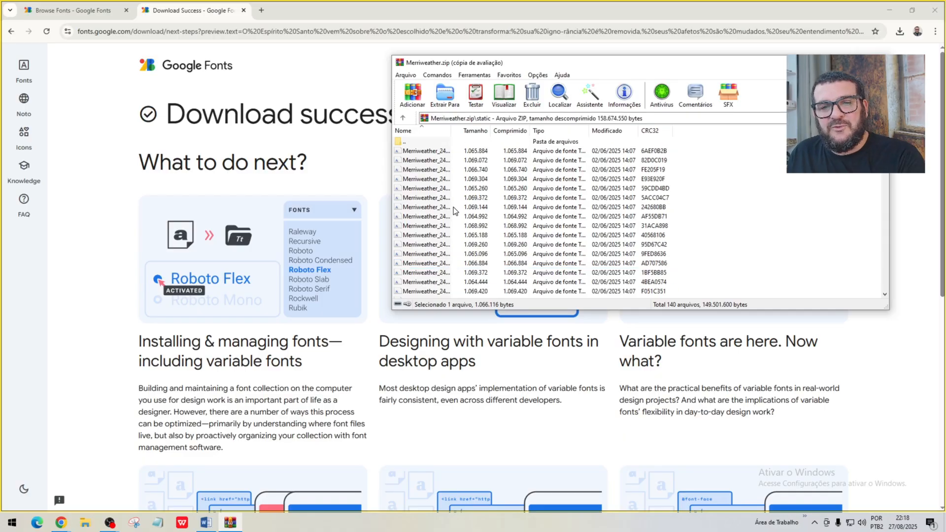
click(448, 152)
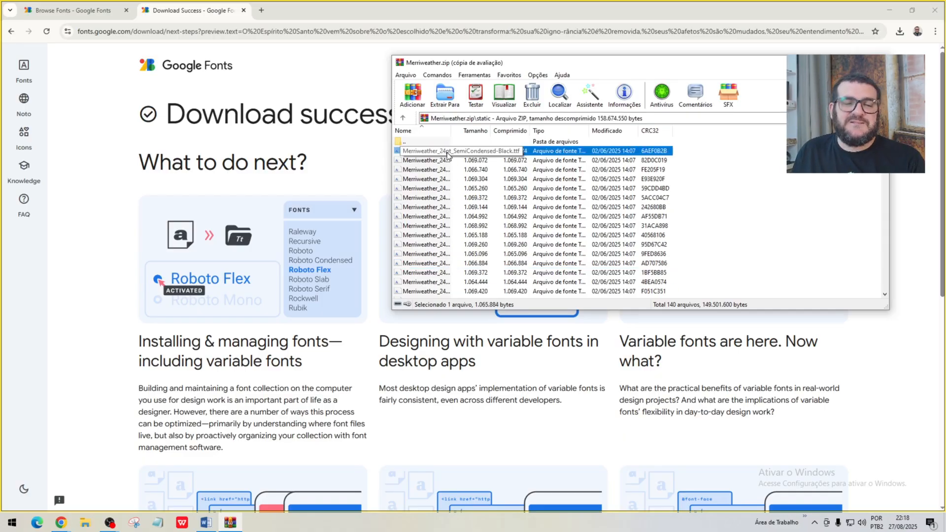
scroll(449, 177, down, 3)
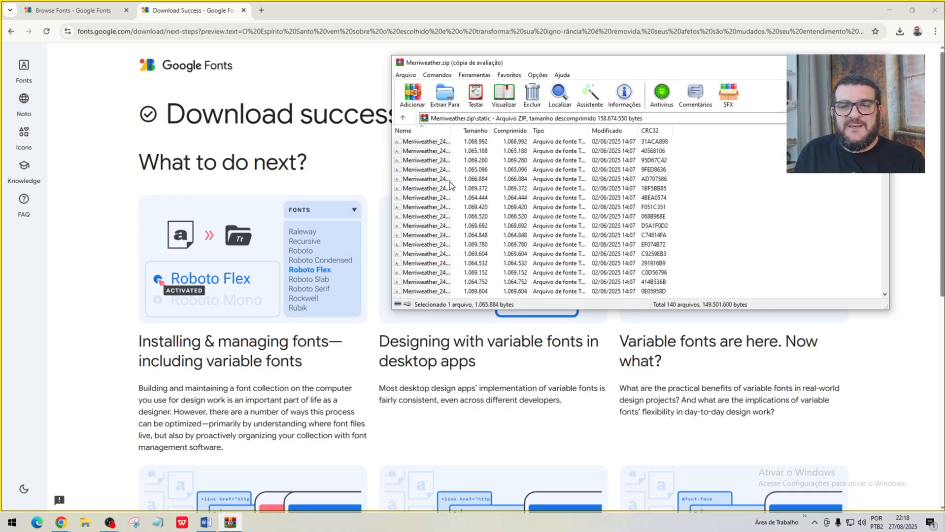
scroll(450, 182, down, 10)
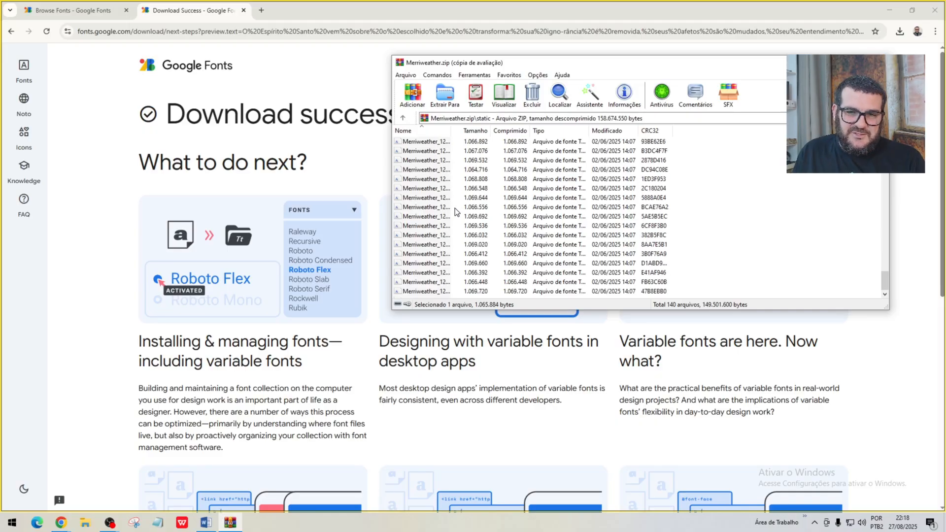
scroll(455, 227, up, 20)
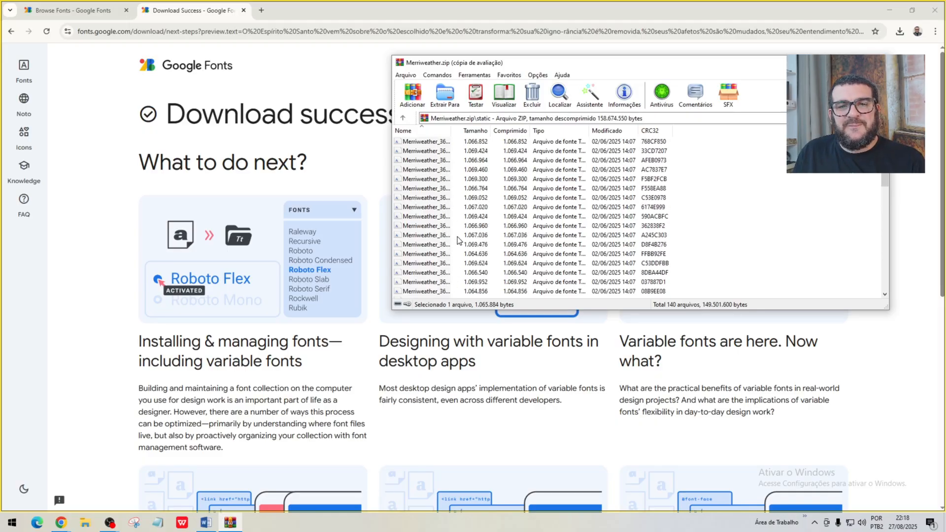
scroll(458, 237, up, 5)
shift+click(443, 216)
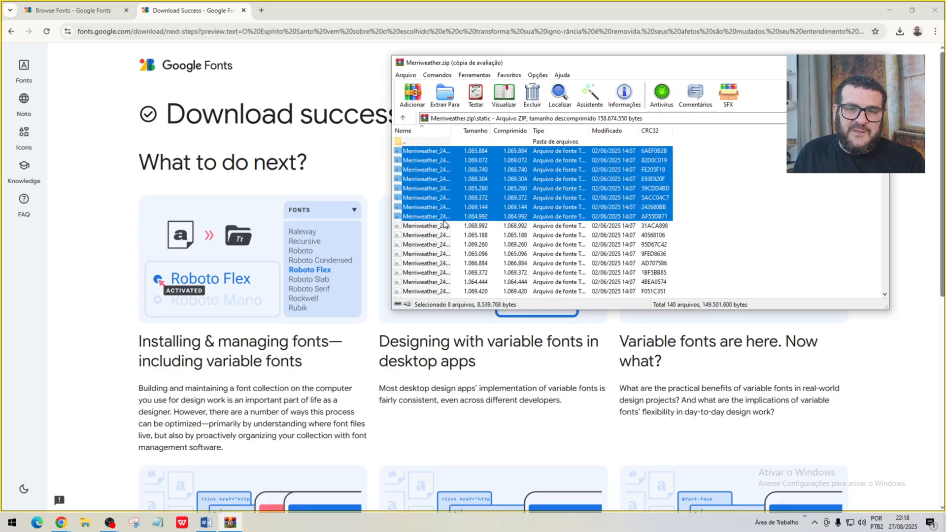
click(446, 96)
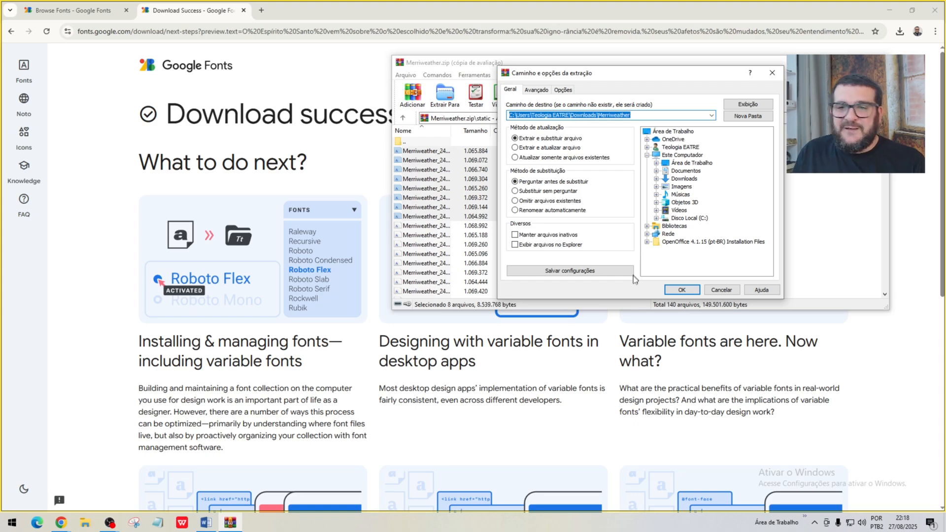
click(684, 293)
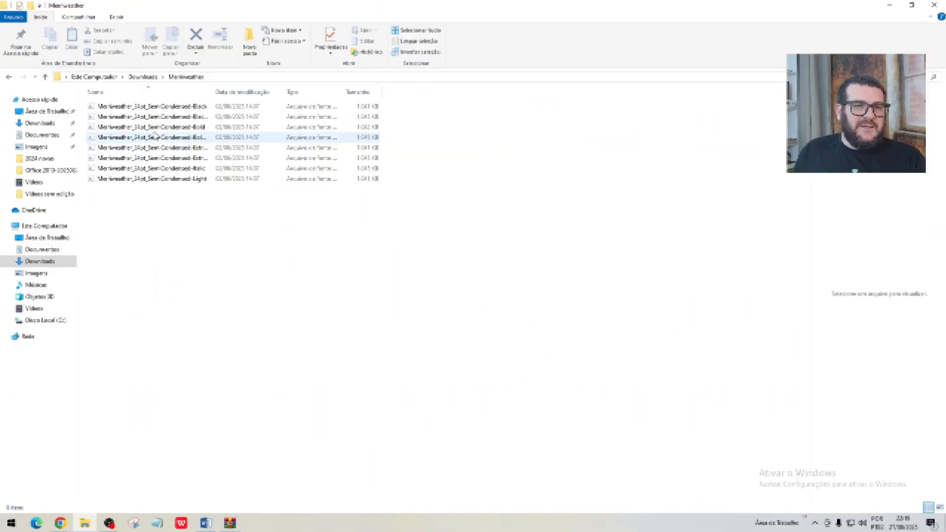
Step: Preview the extracted Merriweather 24pt SemiCondensed fonts one after another, from Black Italic through Light
click(160, 116)
double_click(159, 116)
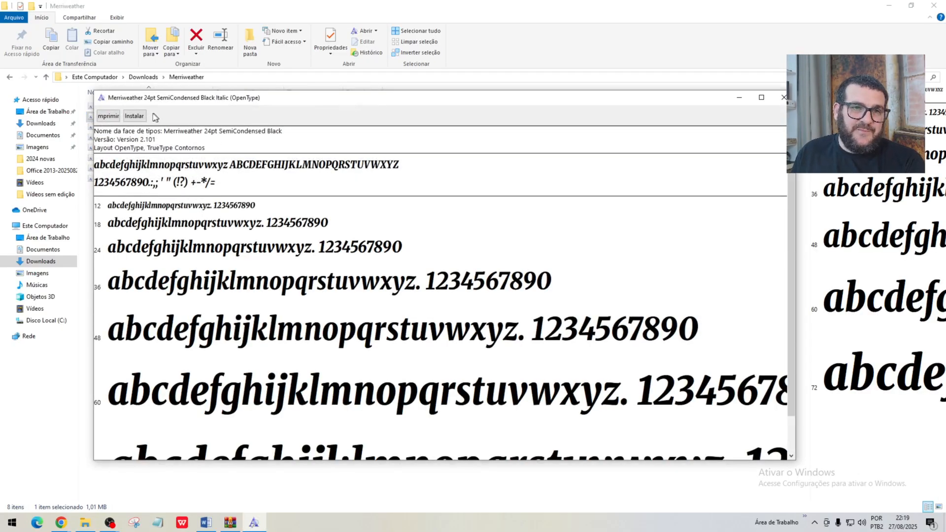
click(784, 98)
click(235, 129)
double_click(231, 138)
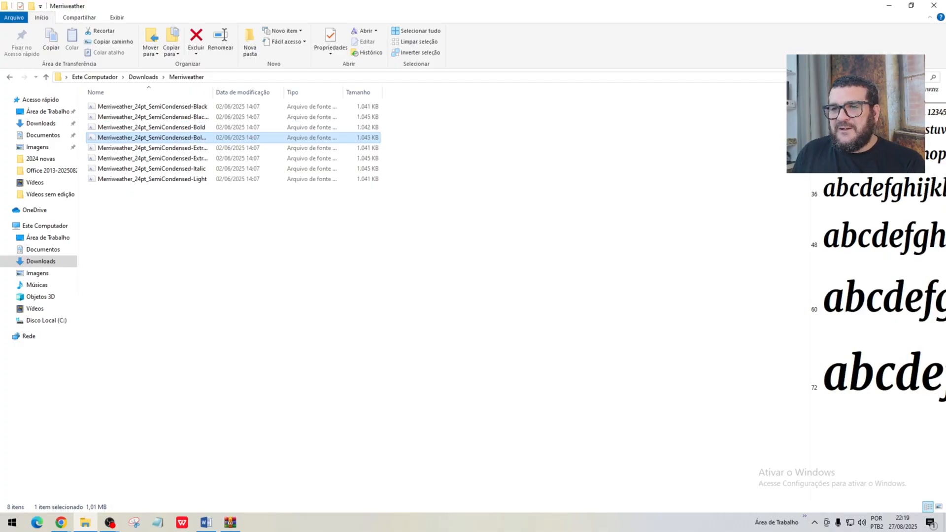
key(Down)
key(Down)
key(Down)
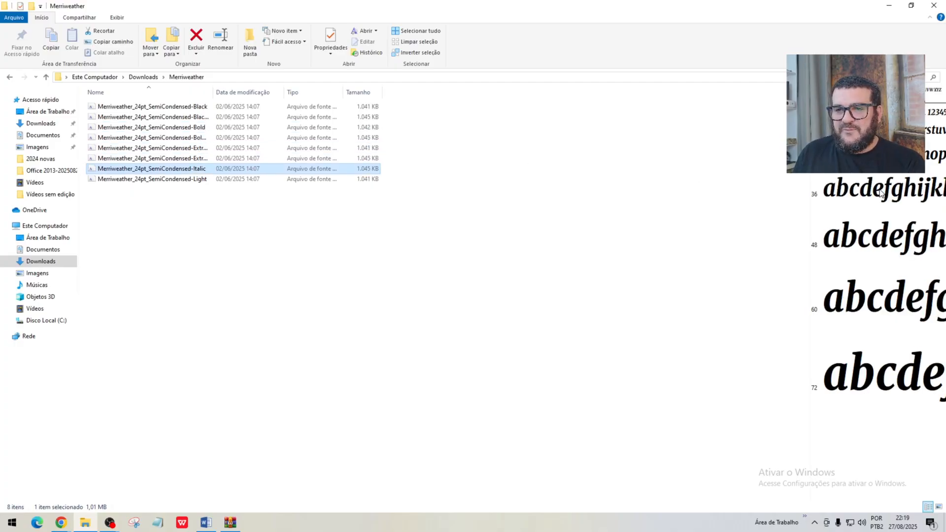
click(136, 180)
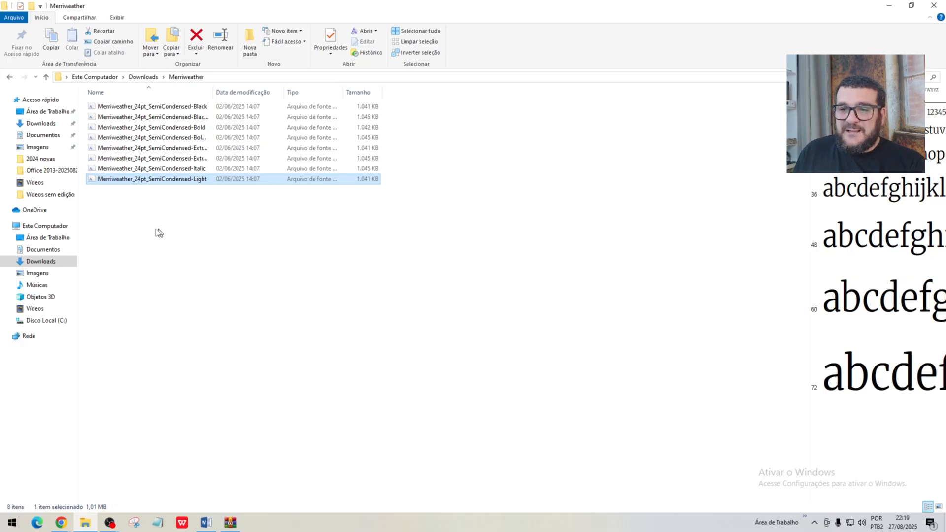
Step: Install all eight Merriweather 24pt SemiCondensed fonts in the Merriweather folder at once, and clear the file selection
drag(146, 228, 155, 107)
right_click(157, 116)
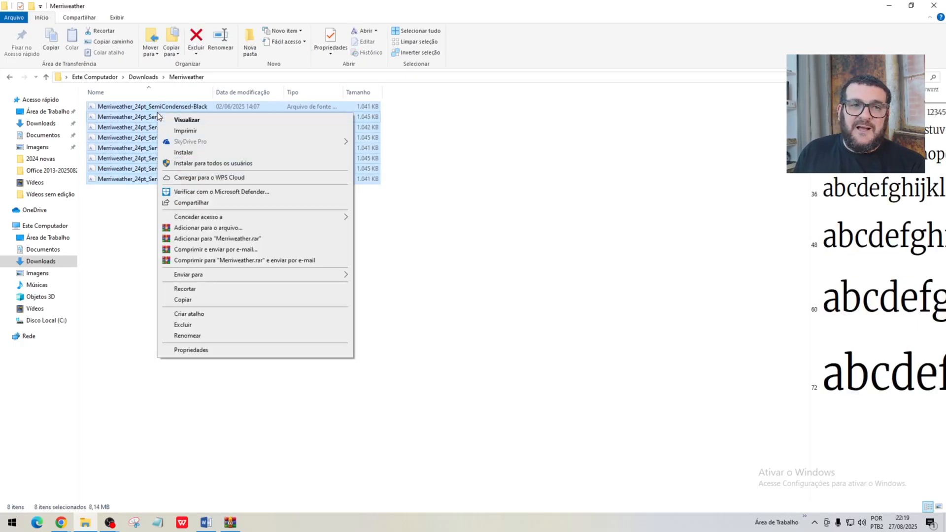
click(200, 154)
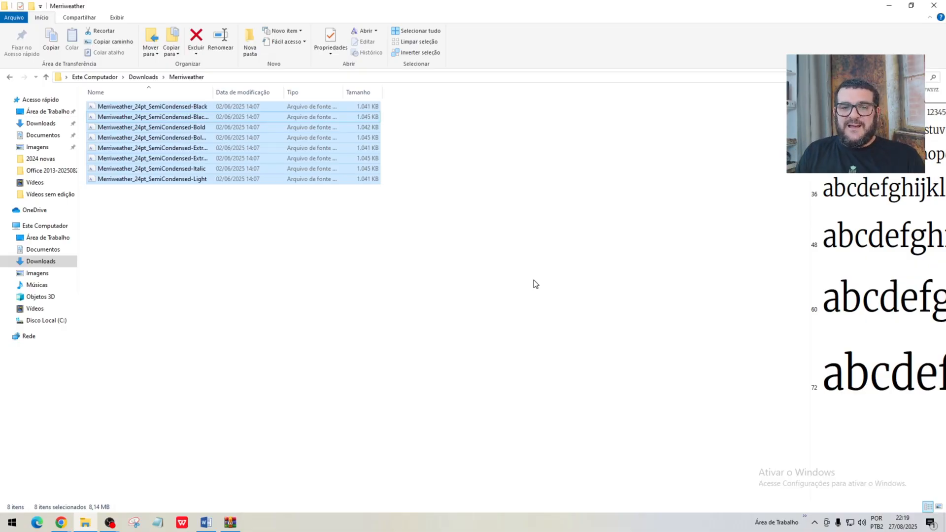
click(419, 266)
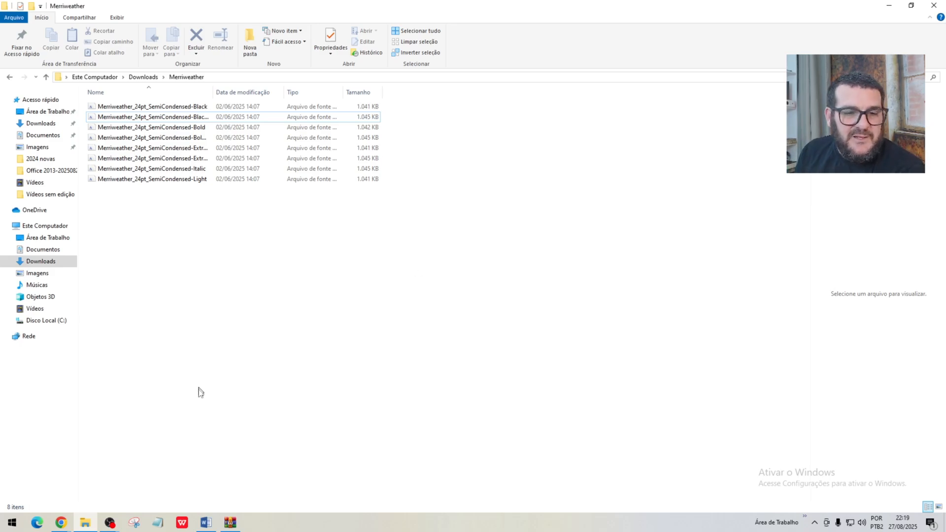
Step: Switch to the Livro novo do canal document in Word and highlight the two body paragraphs below Título 3 for review
click(206, 522)
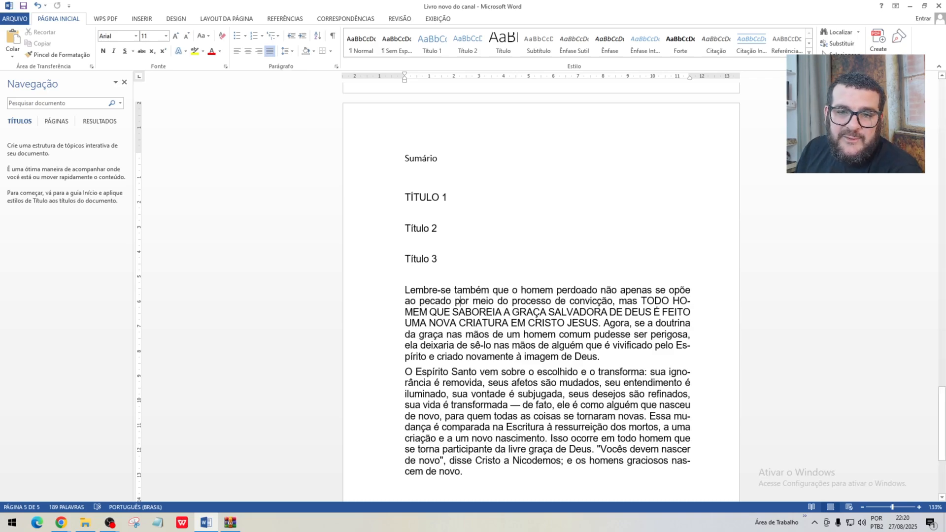
drag(405, 291, 463, 465)
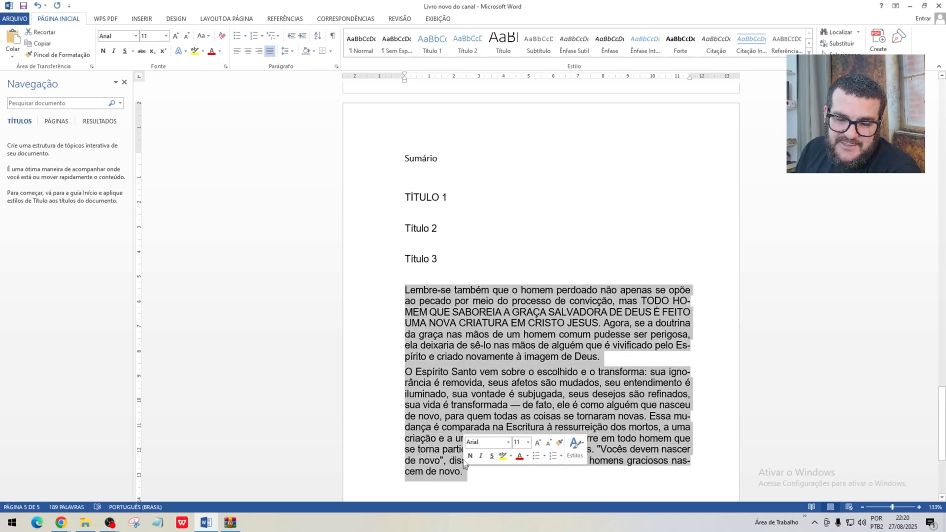
scroll(479, 331, down, 3)
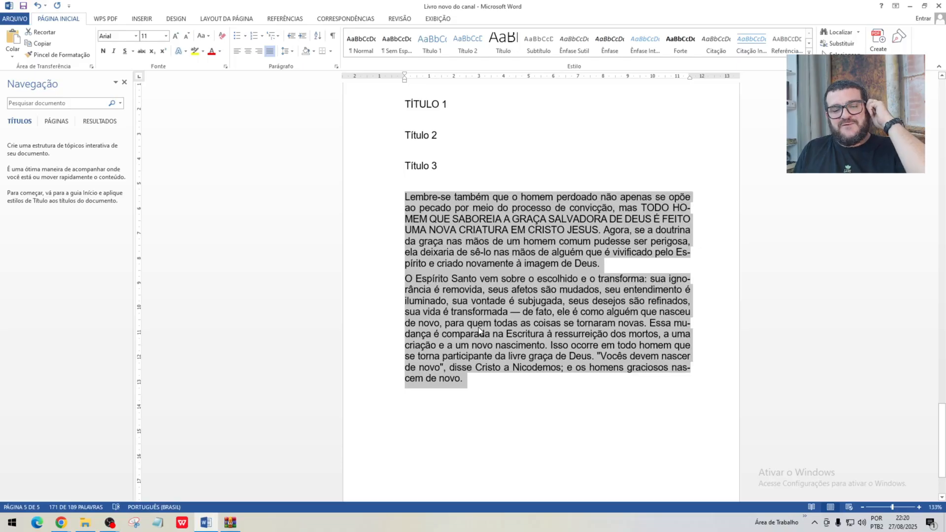
click(489, 308)
Step: Switch to OBS, move the mini camera source to the left side of the scene, and return to the Word document
key(alt+Tab)
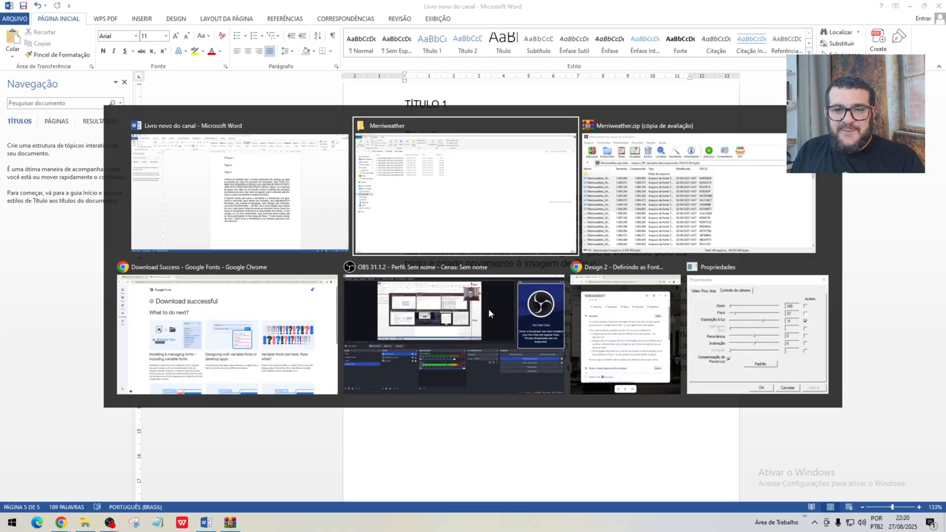
key(alt+Tab)
key(alt+Tab)
key(alt+Tab)
key(alt+Tab)
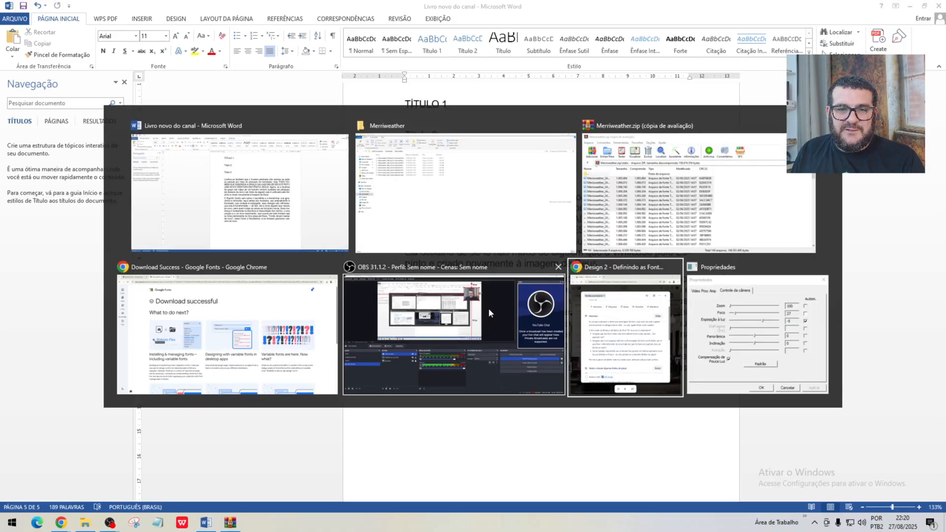
click(488, 309)
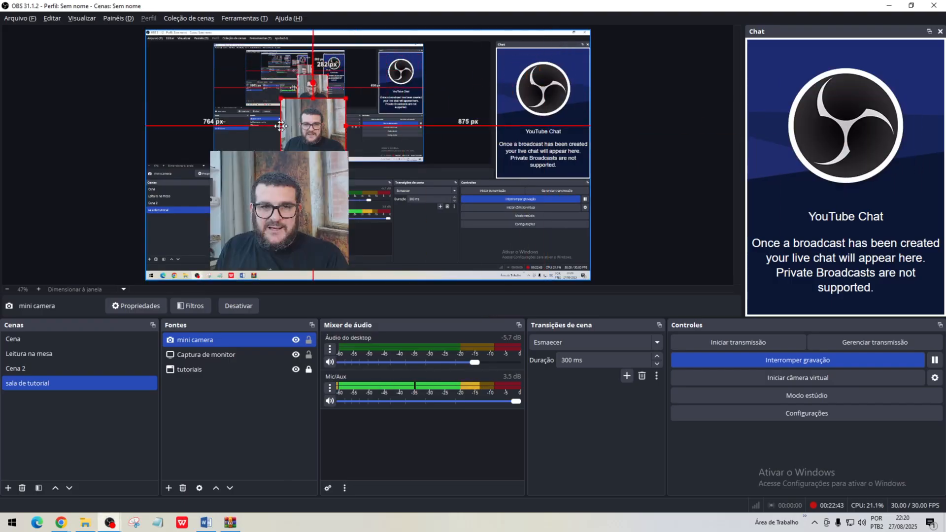
drag(281, 126, 191, 149)
key(alt+Tab)
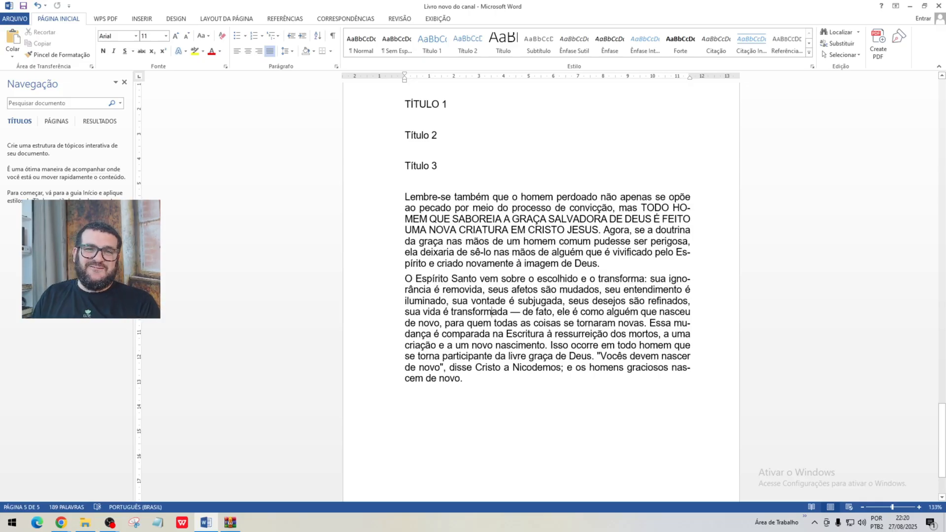
Step: Try the Normal style on the paragraph beginning "O Espírito Santo", and undo it
scroll(491, 312, up, 1)
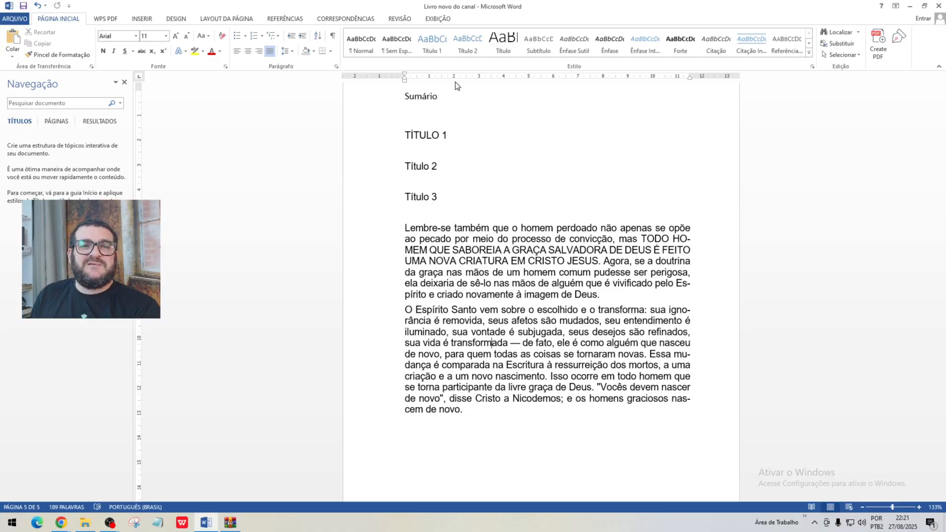
click(362, 50)
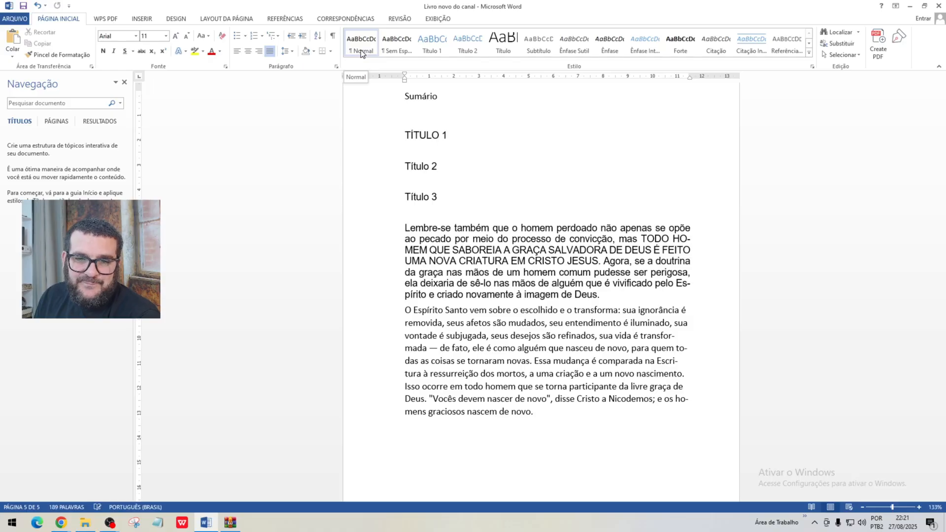
click(363, 54)
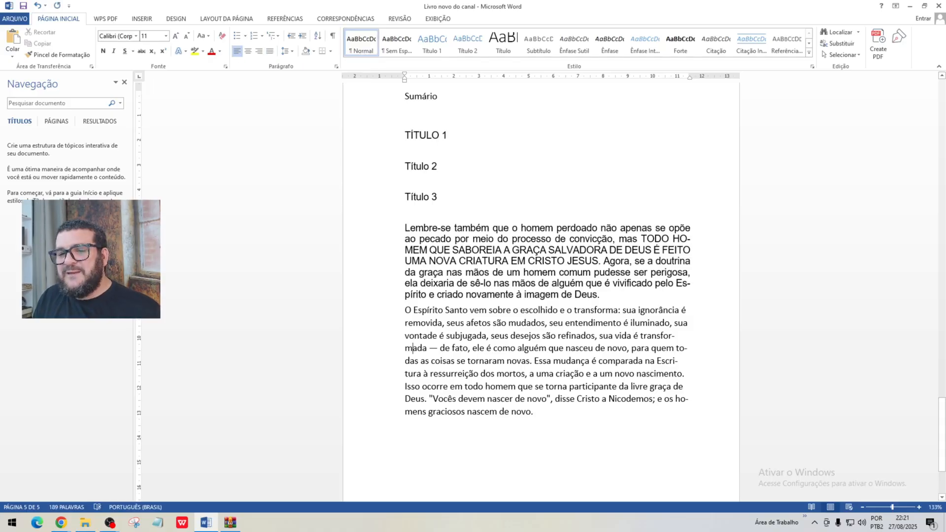
key(ctrl+z)
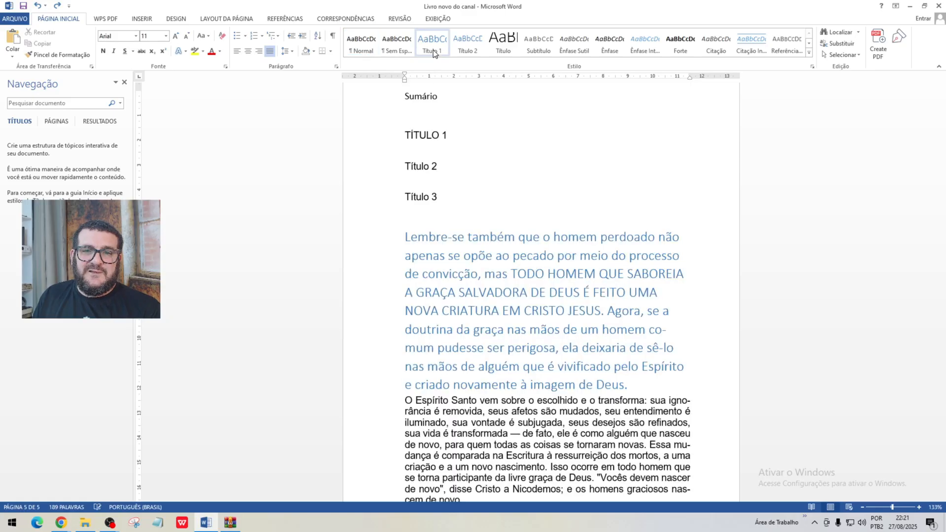
Step: Preview the available gallery styles on the TÍTULO 1 heading without applying any of them
click(431, 136)
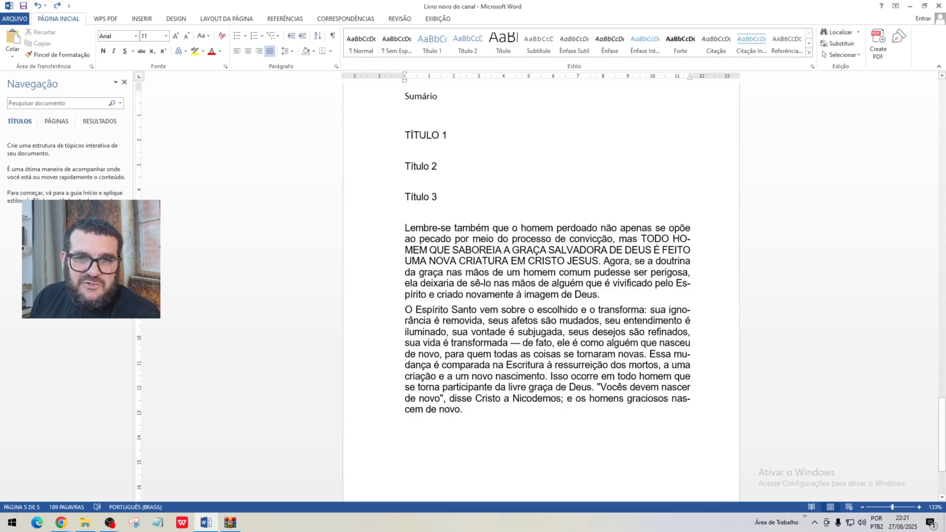
drag(405, 135, 449, 136)
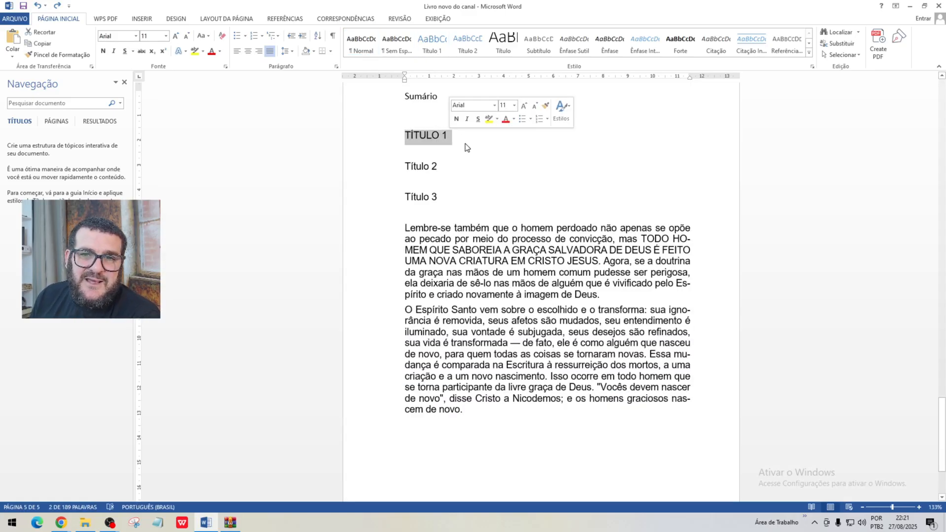
click(465, 144)
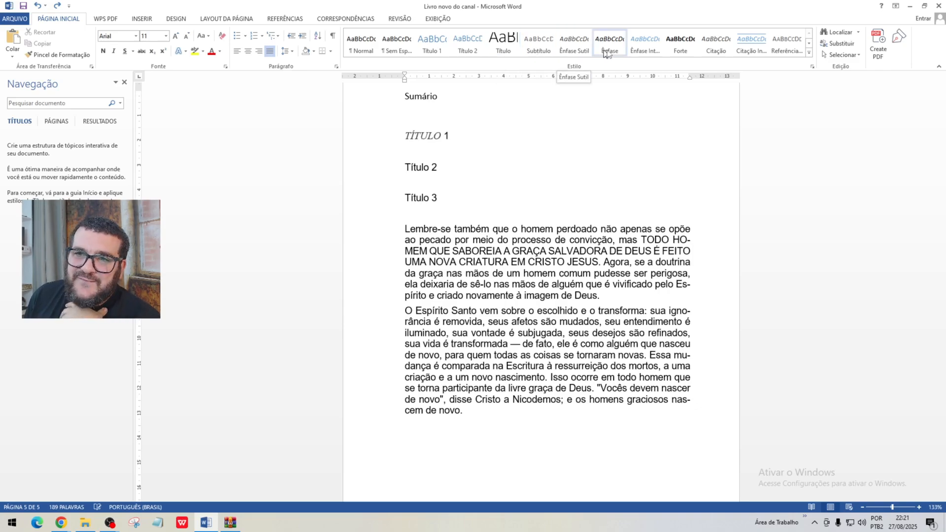
click(809, 44)
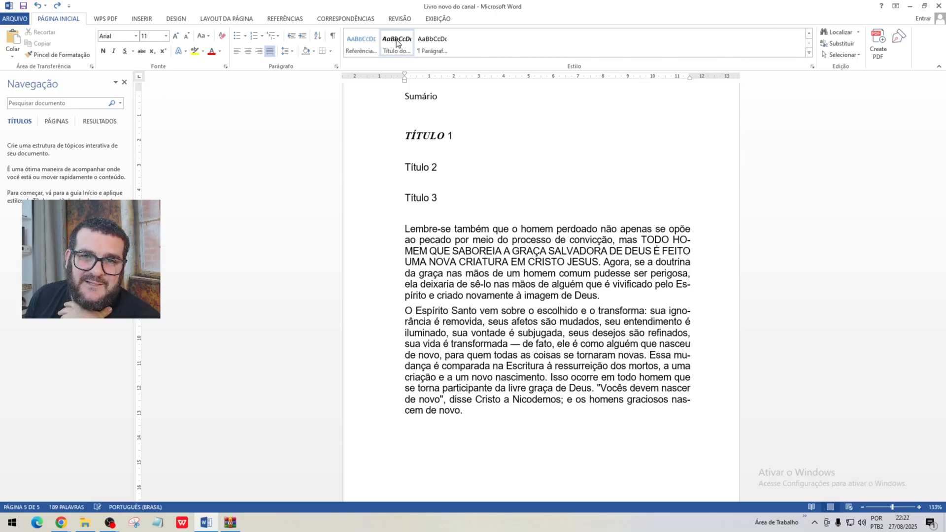
click(810, 34)
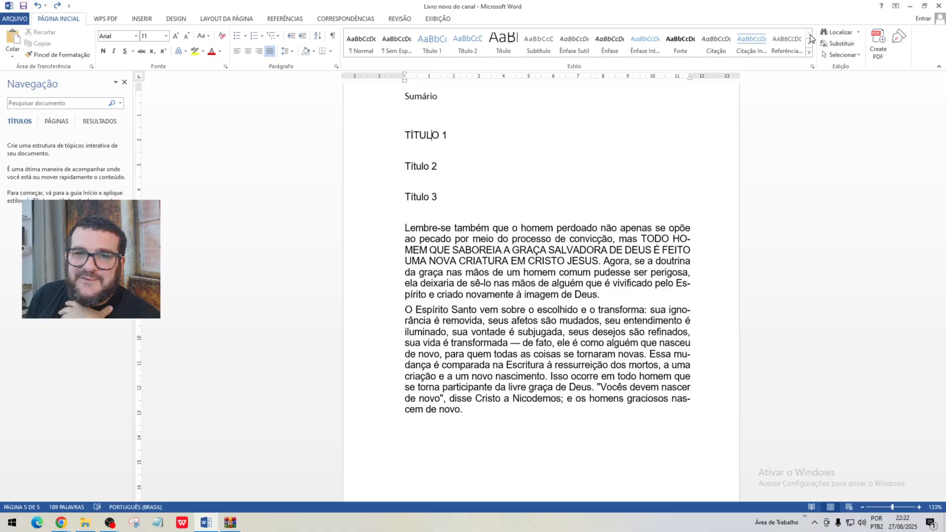
Step: Set the font of the TÍTULO 1 heading to Cooper Black
triple_click(422, 135)
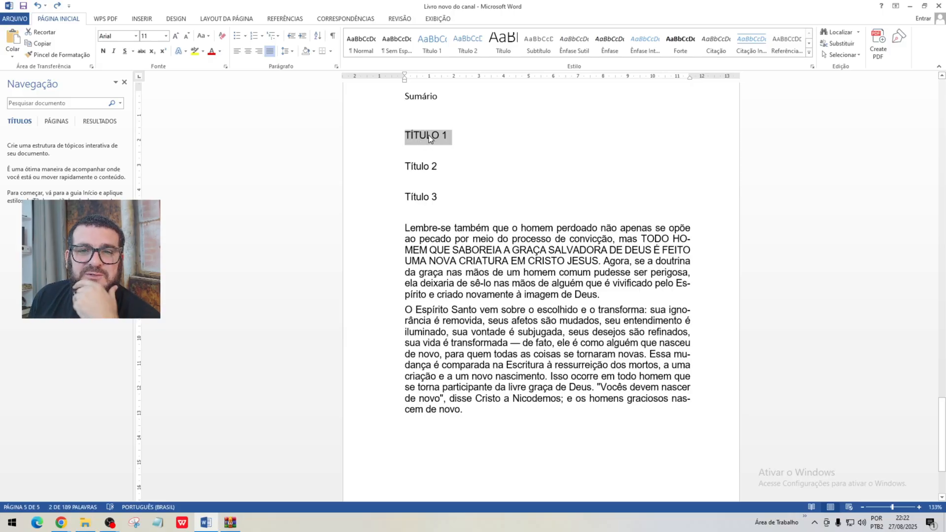
click(136, 35)
scroll(163, 148, down, 10)
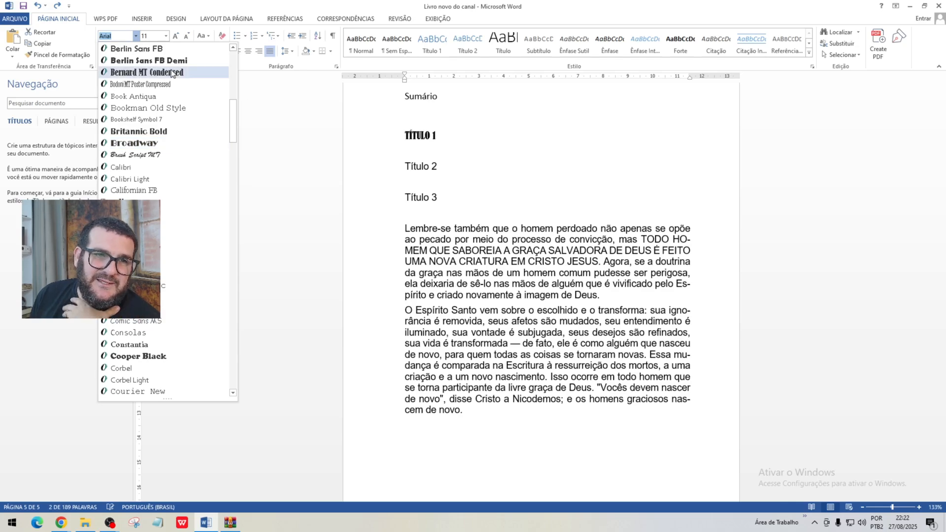
click(146, 357)
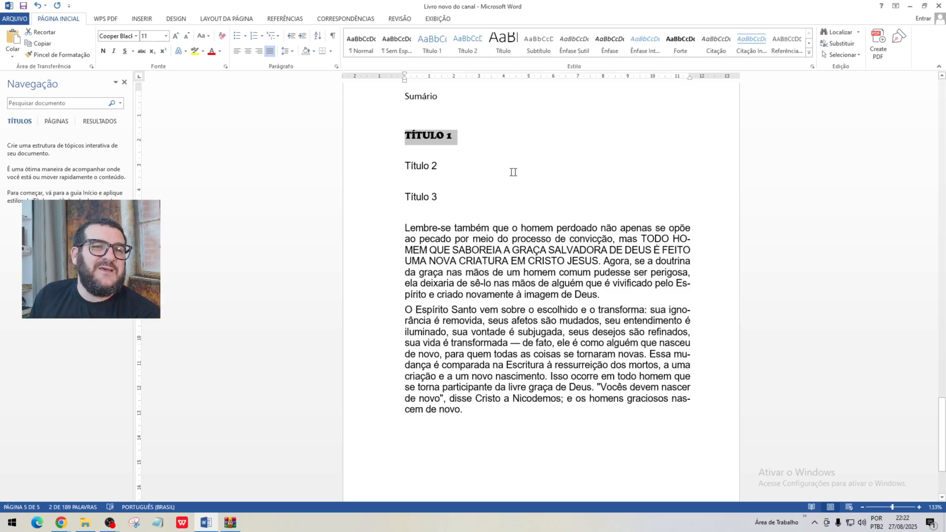
Step: Open the recent document Impronunciável - Agostinho and examine the title and subtitle formatting at the LIVRO I heading
click(11, 19)
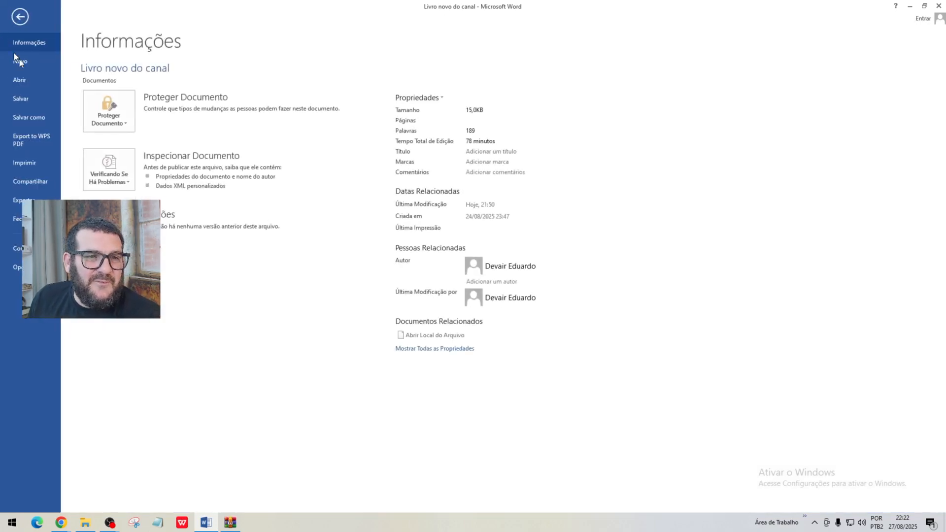
click(33, 80)
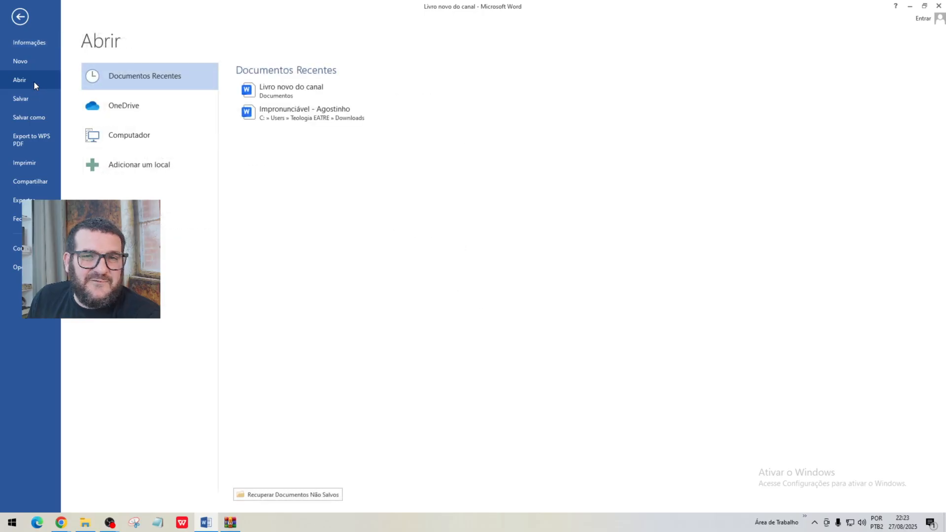
click(264, 117)
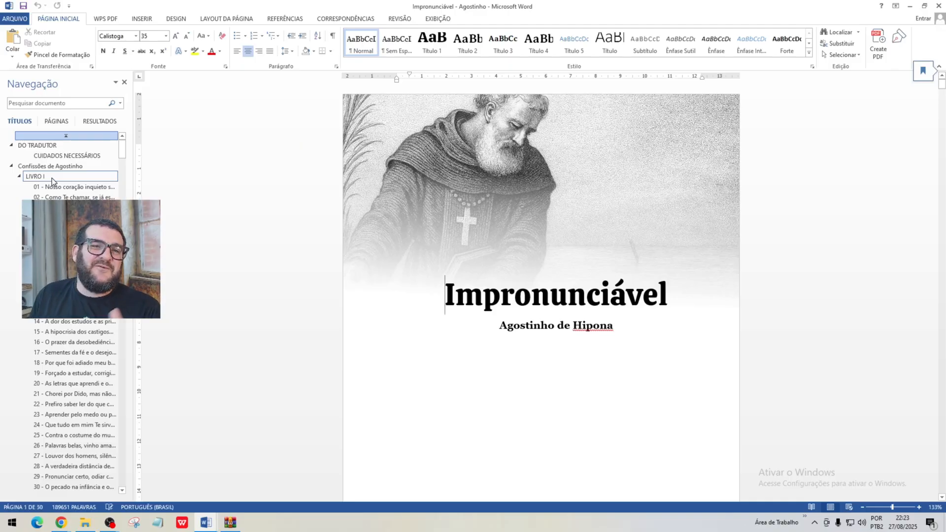
click(52, 178)
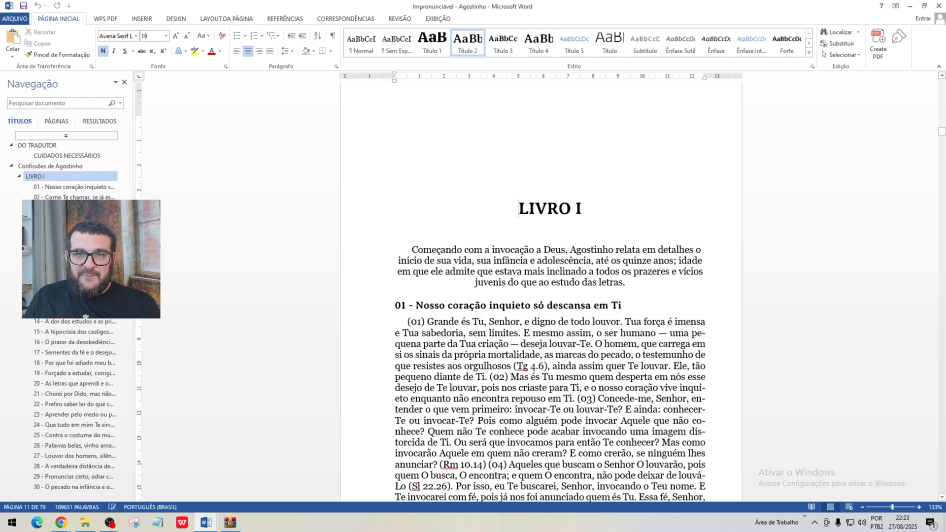
scroll(464, 237, up, 2)
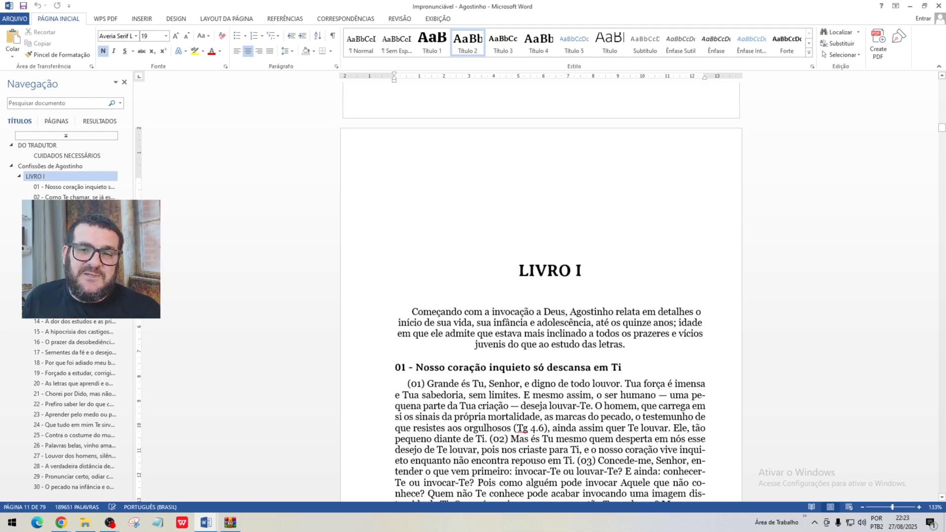
scroll(464, 237, down, 1)
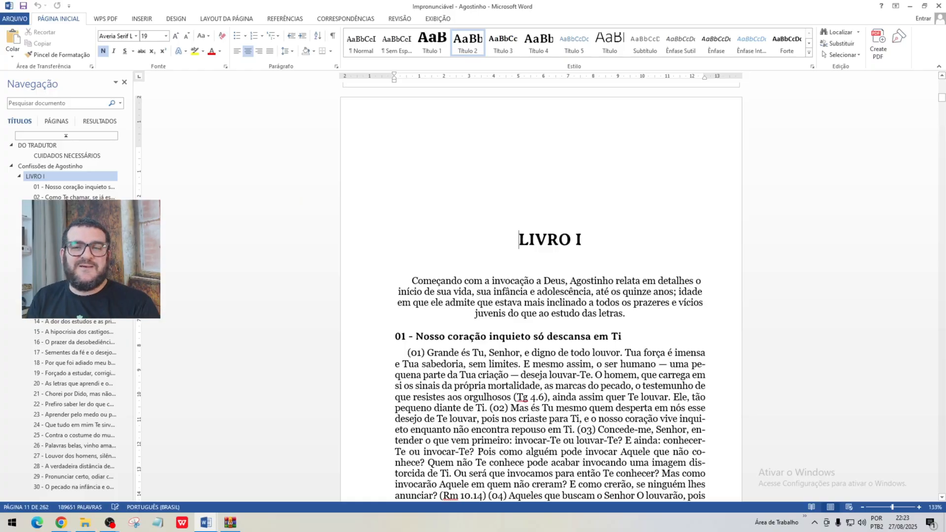
Step: Switch back to the Livro novo do canal document and delete the empty paragraph between Sumário and TÍTULO 1
key(alt+Tab)
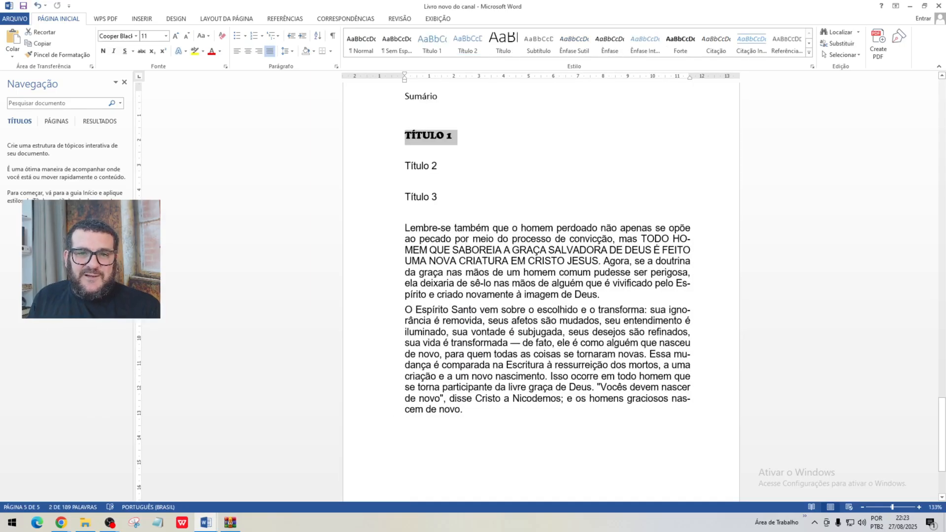
click(240, 19)
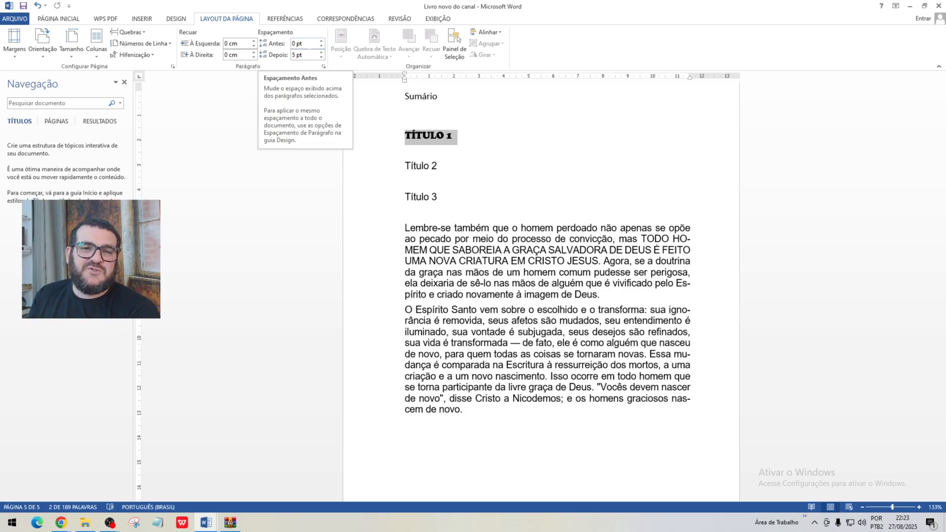
click(415, 114)
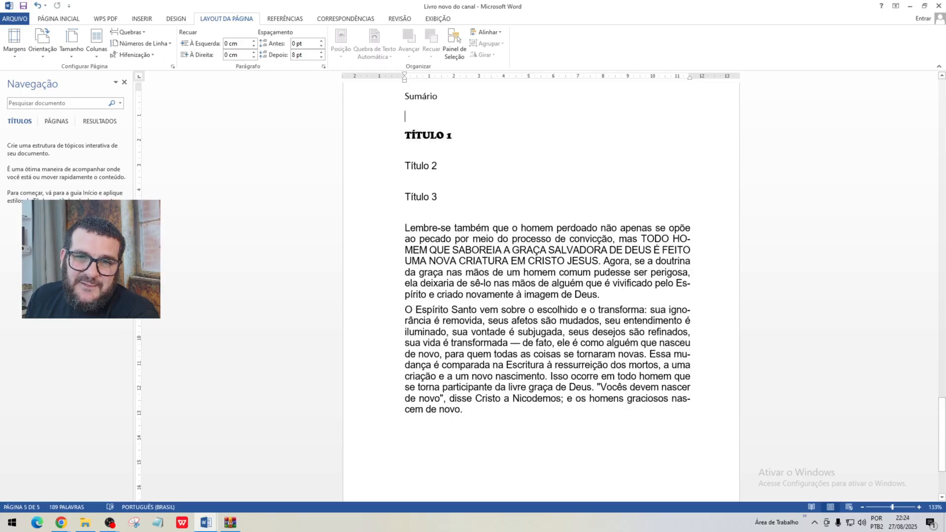
key(Delete)
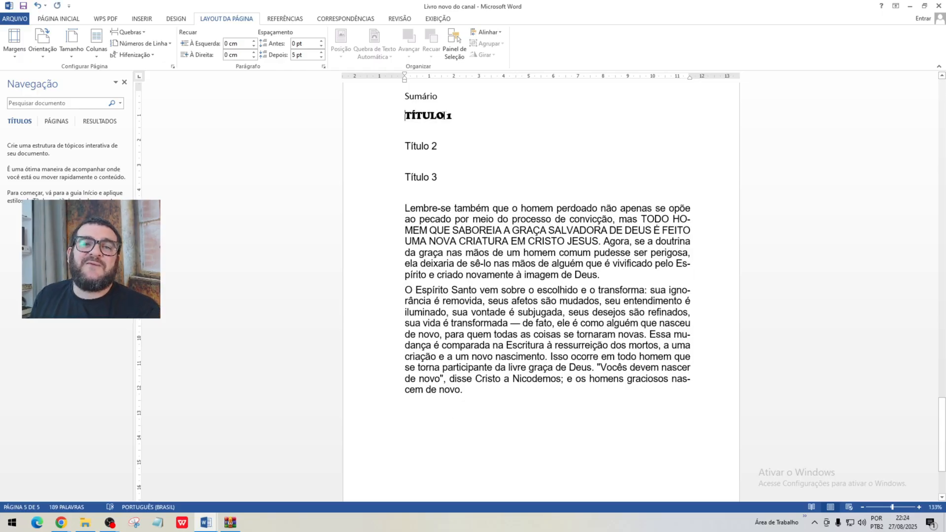
Step: Try a spacing of 102 pt before the TÍTULO 1 heading
click(405, 97)
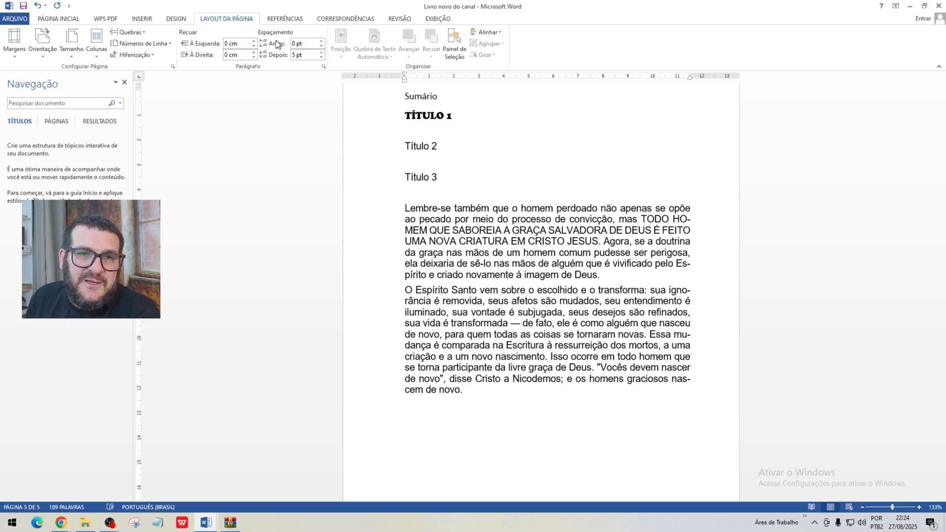
click(302, 44)
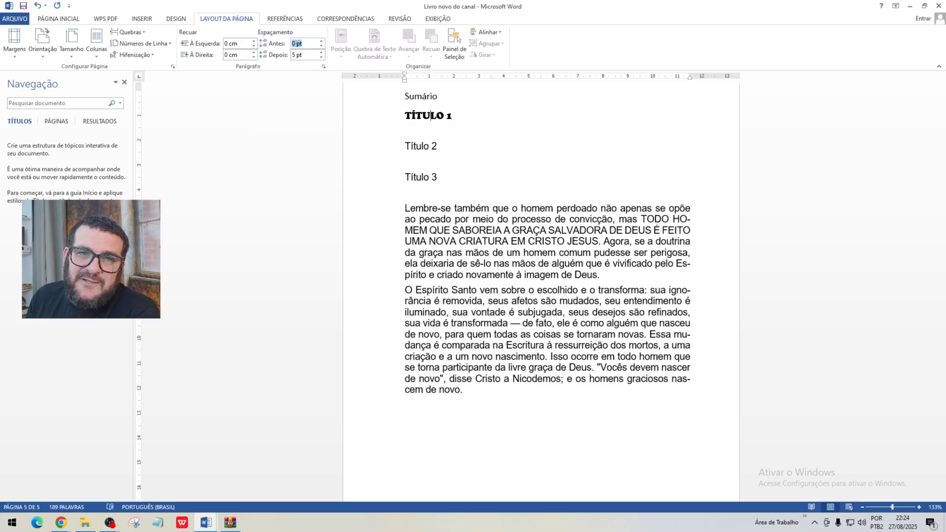
click(321, 41)
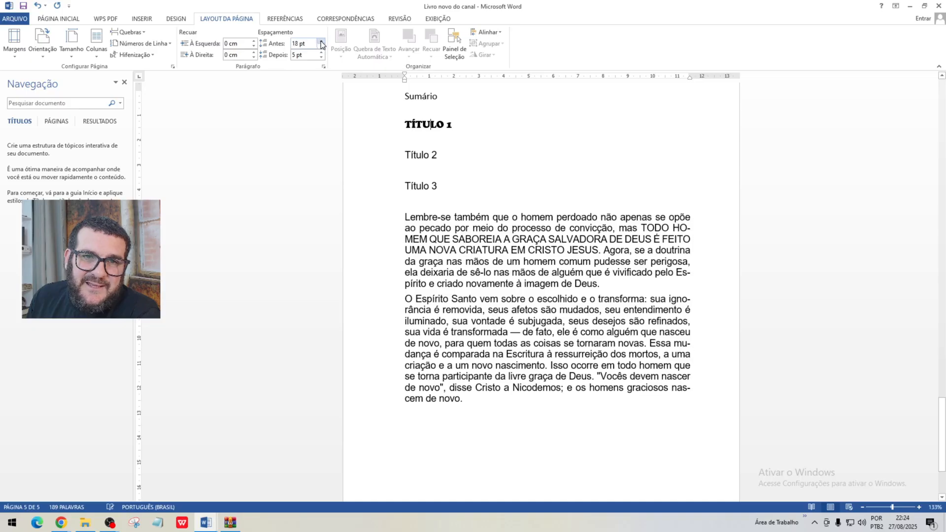
click(321, 41)
click(321, 42)
click(320, 41)
click(321, 41)
click(321, 41)
click(320, 41)
click(321, 42)
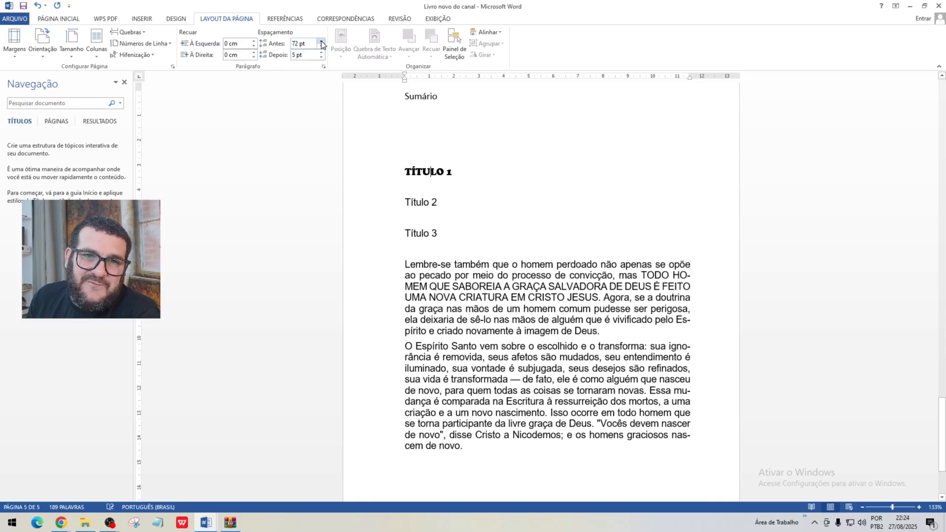
click(321, 41)
click(321, 42)
click(321, 42)
click(321, 42)
click(322, 41)
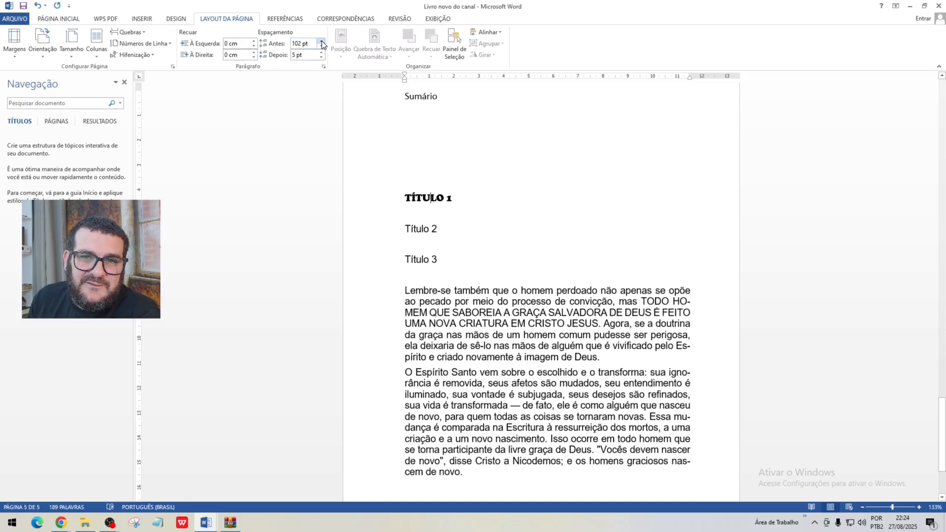
Step: Delete the Sumário line above the TÍTULO 1 heading
triple_click(421, 97)
key(Delete)
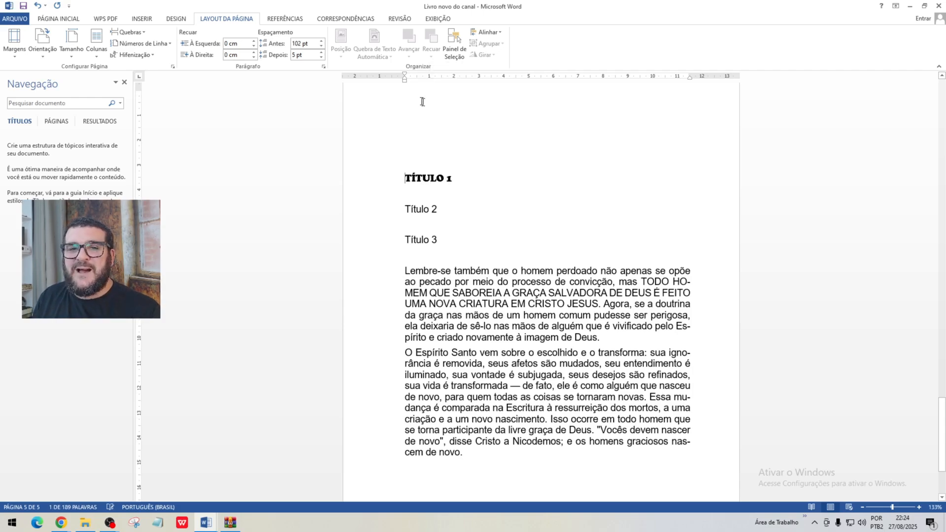
scroll(421, 101, up, 2)
scroll(431, 122, down, 1)
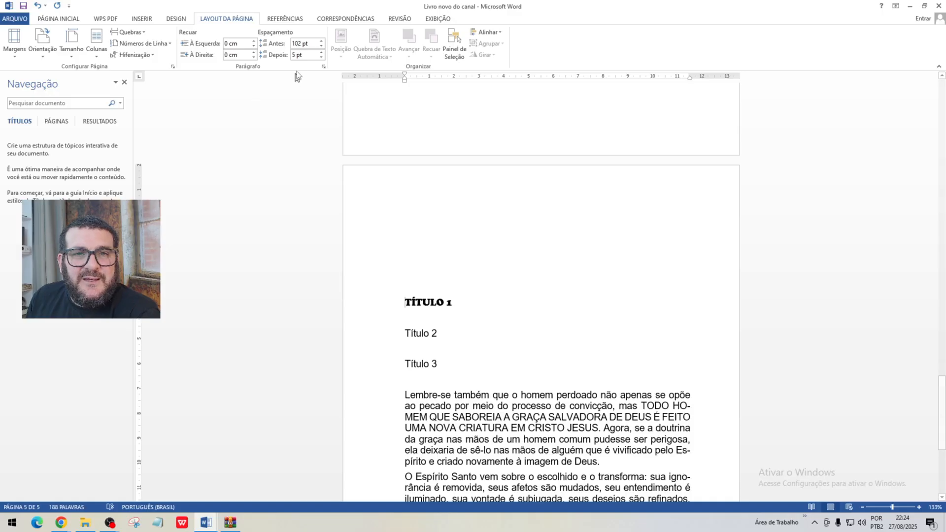
Step: Try reducing the spacing before the TÍTULO 1 heading to 18 pt
click(321, 47)
click(321, 47)
click(322, 47)
click(321, 47)
click(322, 48)
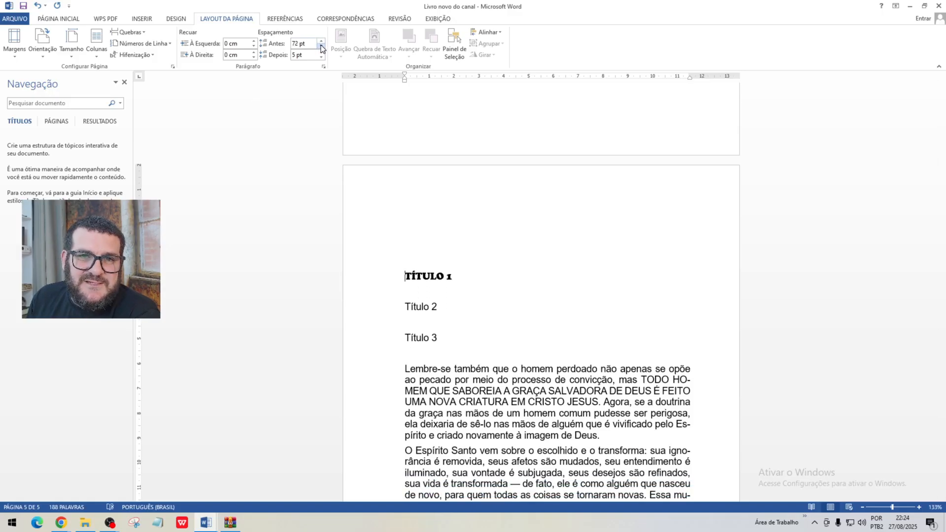
click(321, 47)
click(321, 47)
click(321, 48)
click(321, 48)
click(322, 48)
click(321, 47)
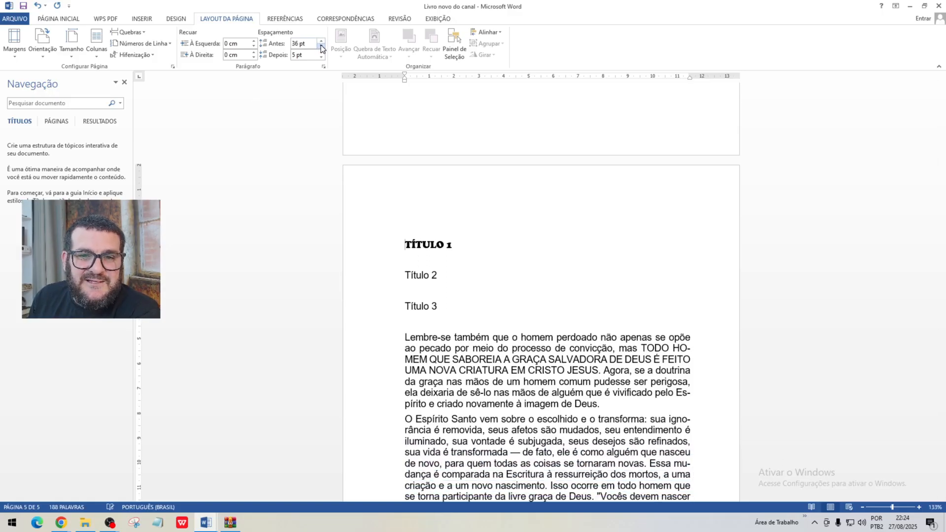
click(321, 47)
click(322, 47)
click(321, 48)
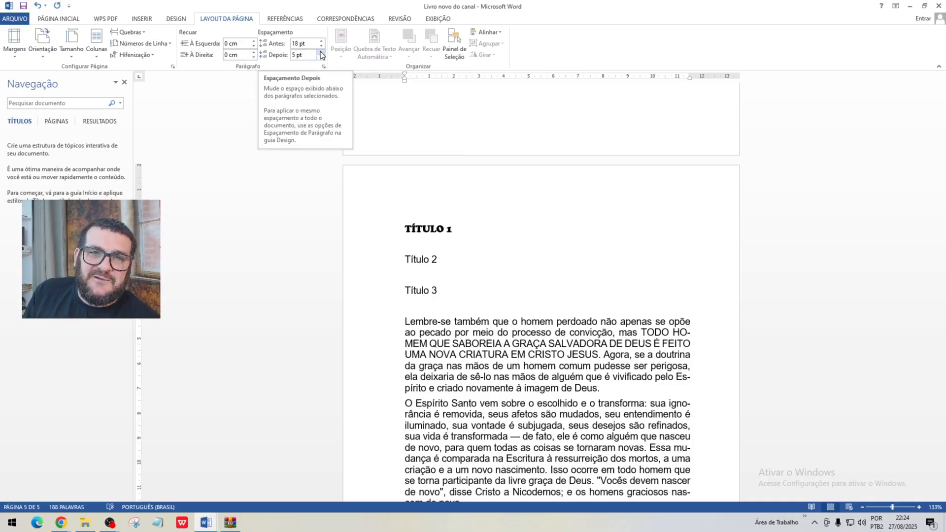
Step: Try different spacings after the TÍTULO 1 heading, from automatic and 0 pt up to 42 pt
click(322, 57)
click(322, 58)
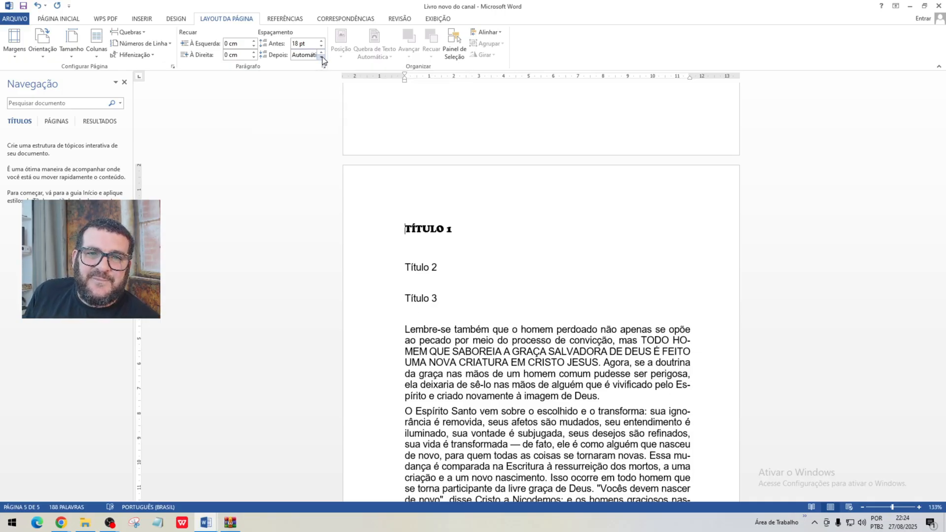
click(322, 52)
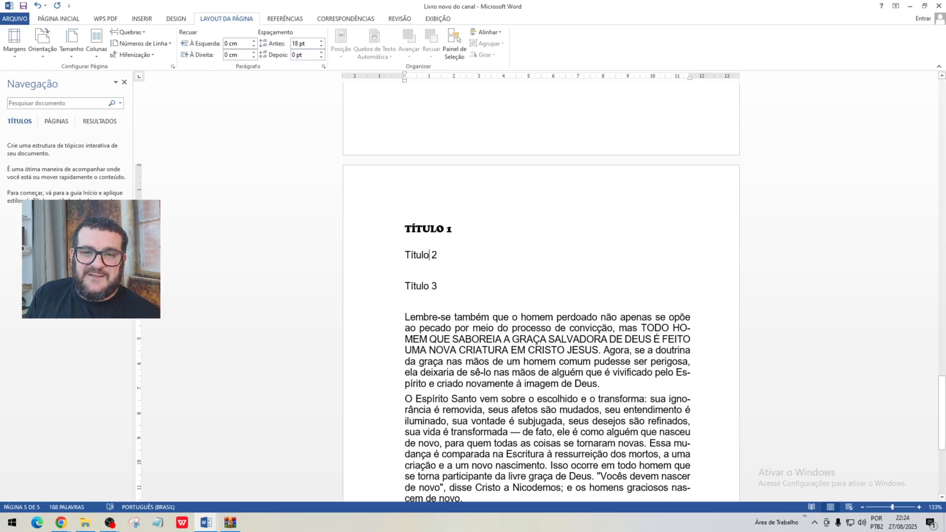
click(321, 52)
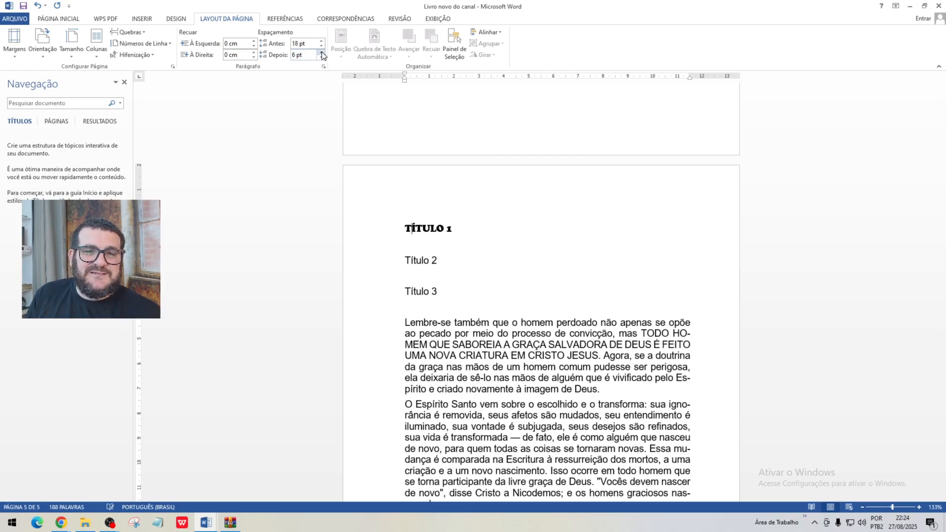
click(322, 53)
click(322, 52)
click(322, 53)
click(322, 53)
click(322, 52)
click(322, 53)
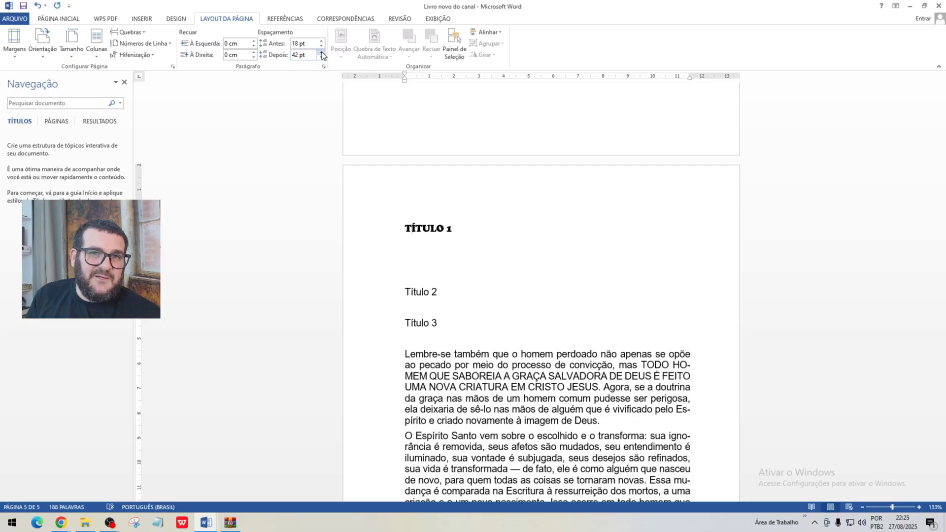
Step: Set the spacing after the TÍTULO 1 heading to 6 pt
click(321, 58)
click(321, 57)
click(321, 57)
click(321, 58)
click(321, 58)
click(321, 57)
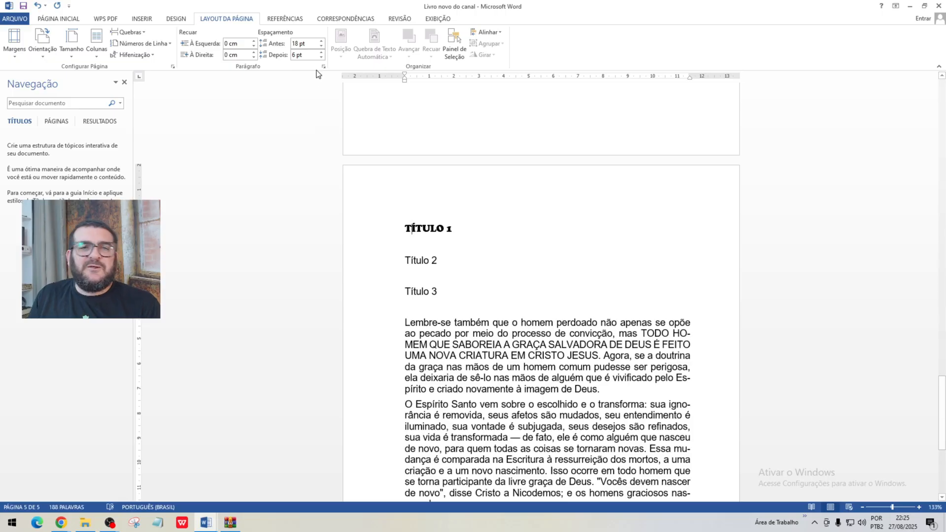
Step: Set the spacing before the TÍTULO 1 heading to 50 pt
double_click(323, 43)
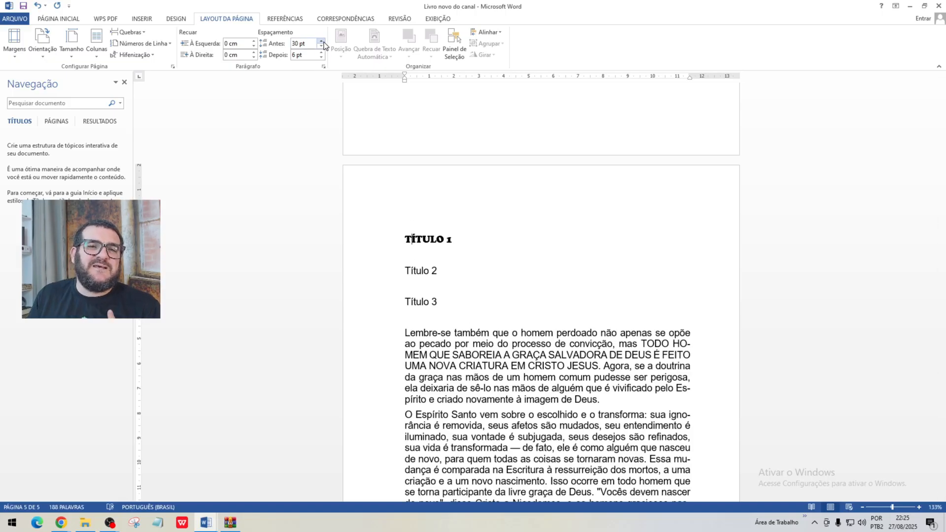
click(321, 41)
double_click(321, 41)
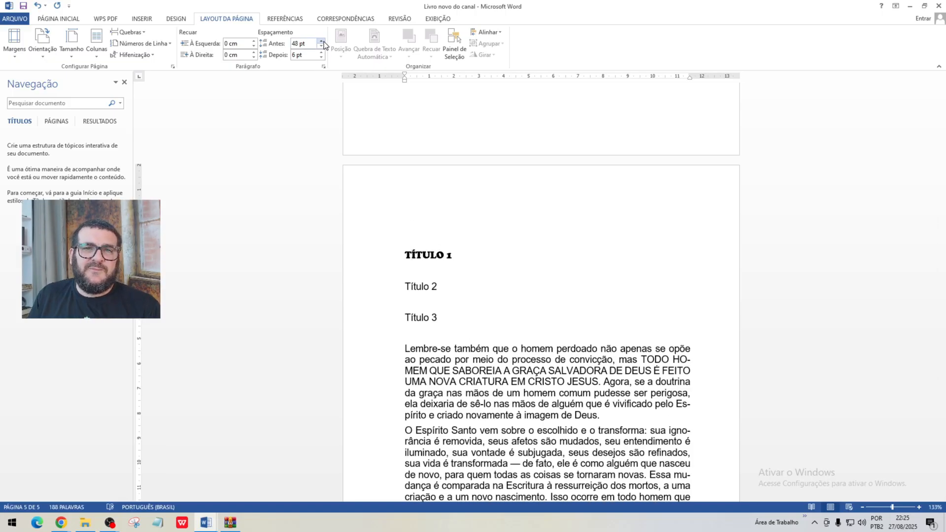
click(321, 41)
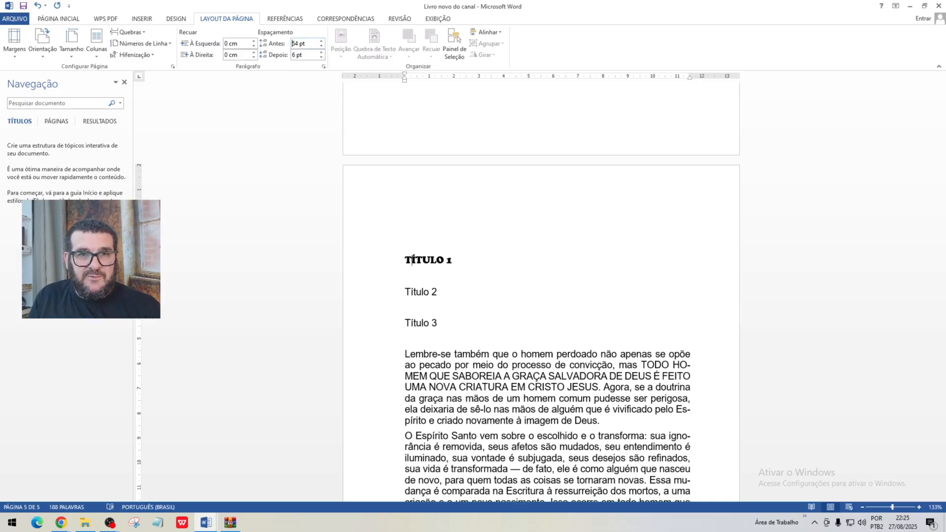
click(280, 43)
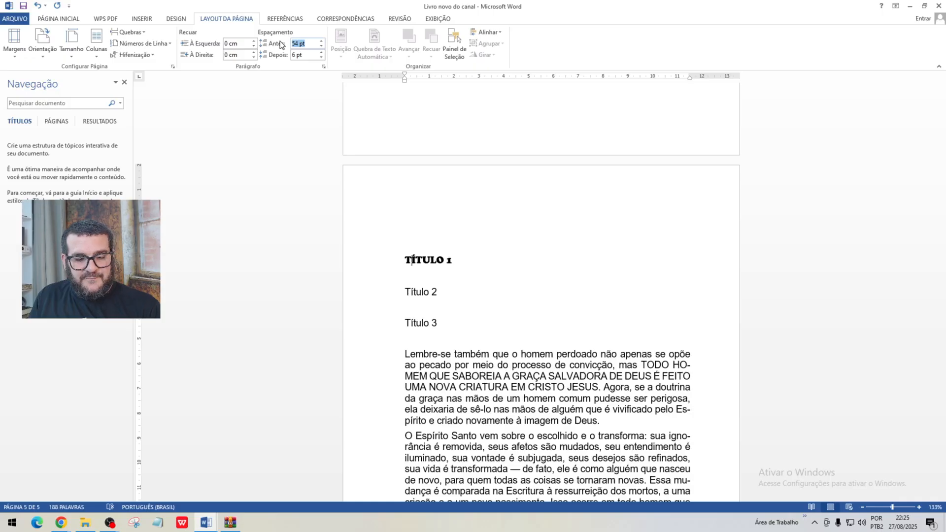
text(50)
key(Return)
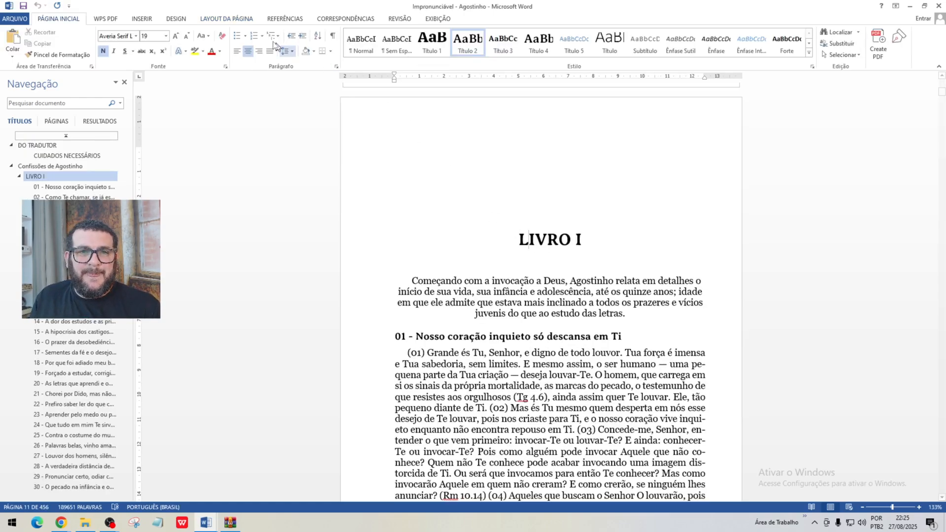
Step: Examine the paragraph spacing of the LIVRO I heading and its introductory paragraph in Impronunciável - Agostinho
click(225, 19)
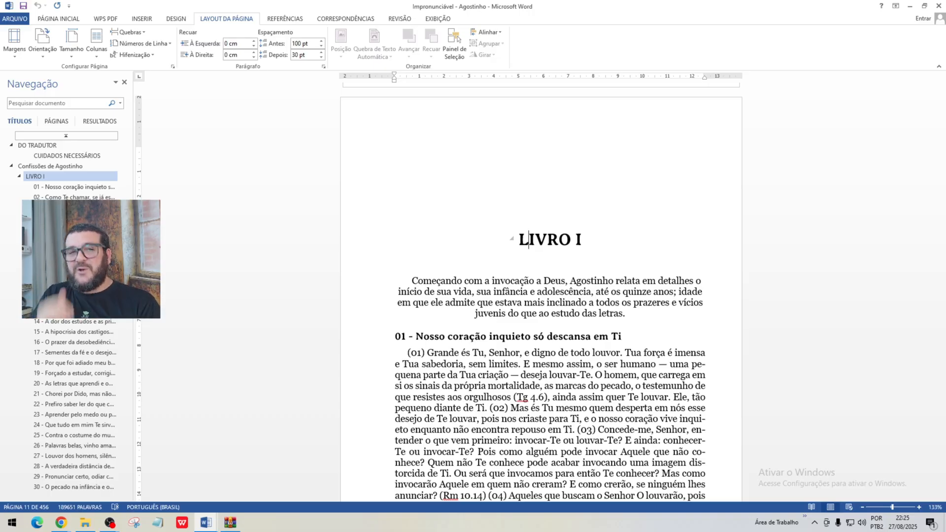
triple_click(530, 292)
click(530, 292)
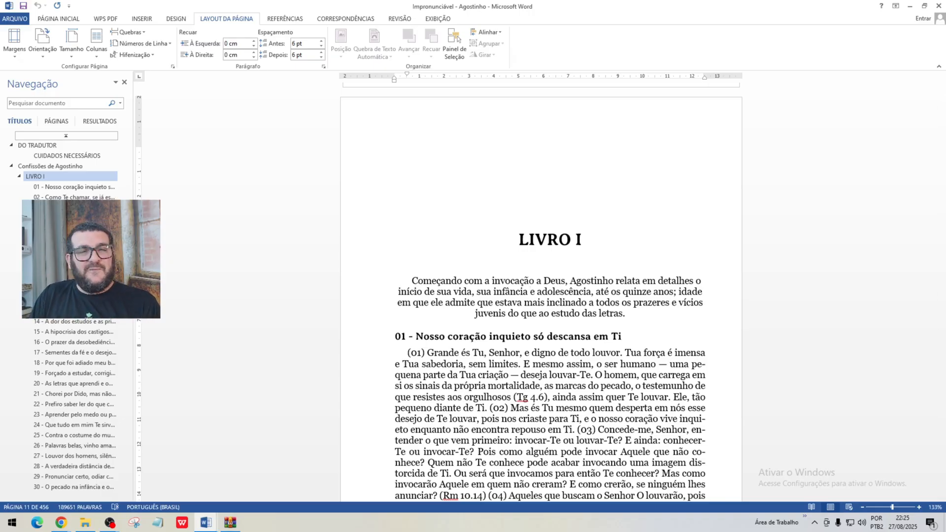
Step: Return to Livro novo do canal and centre the TÍTULO 1 heading after trying justified and right alignment
key(alt+Tab)
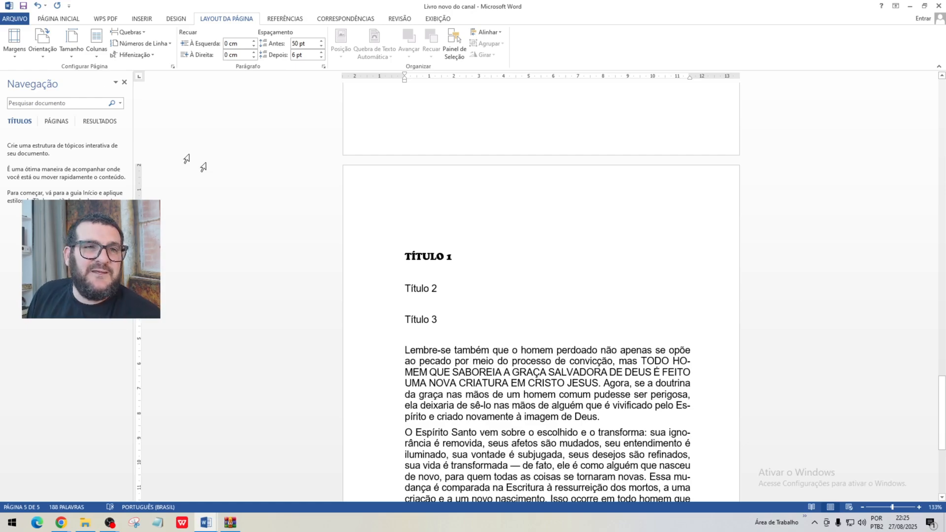
click(63, 19)
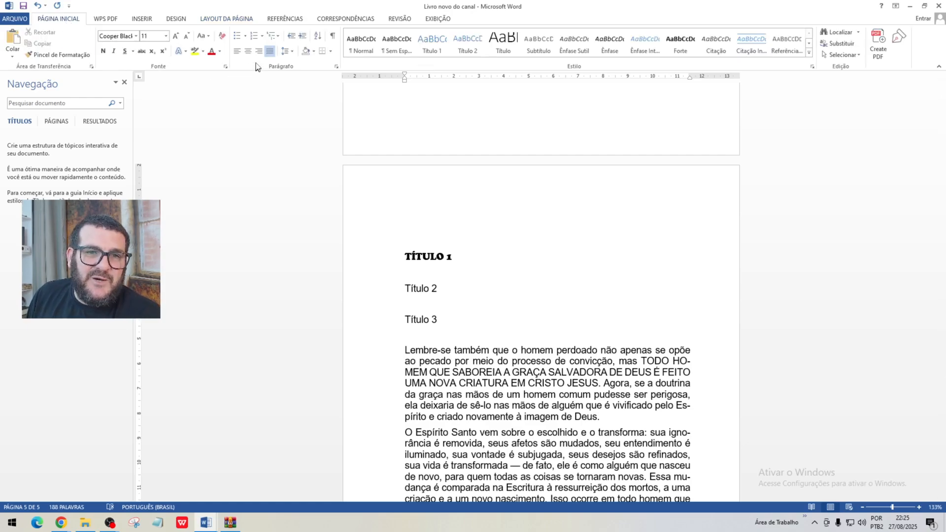
click(247, 51)
click(266, 51)
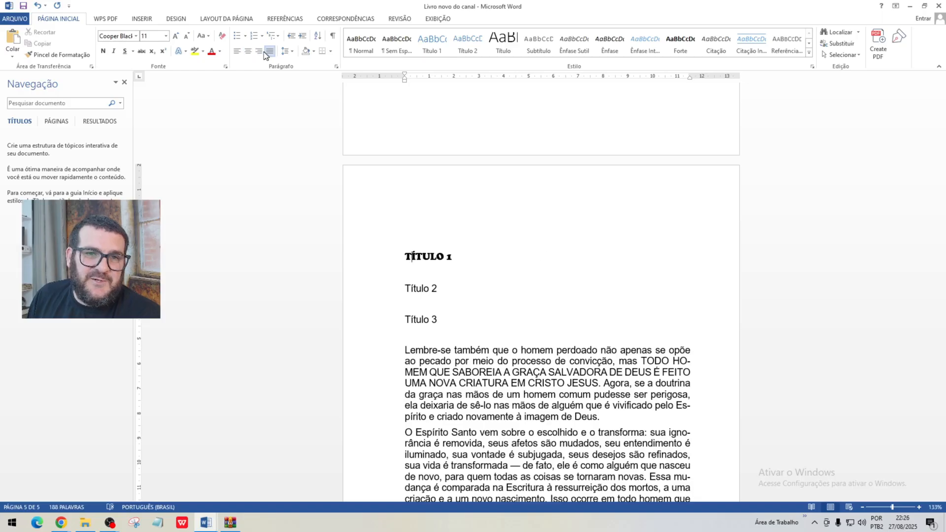
click(259, 52)
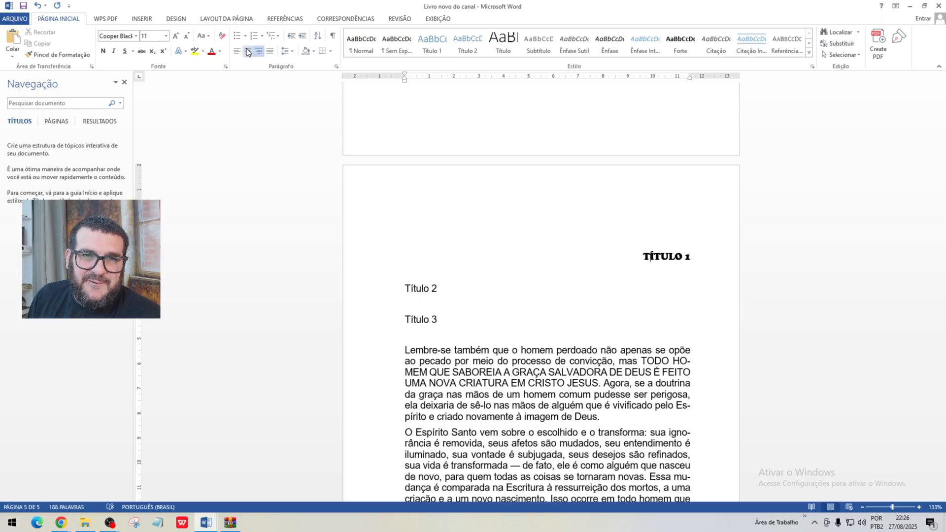
click(247, 51)
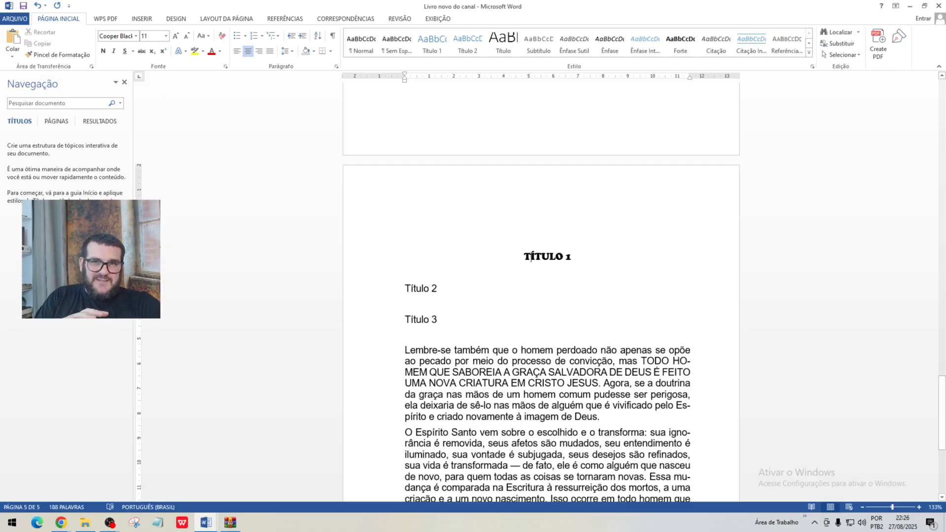
Step: Update the Título 1 style to match the formatting of the TÍTULO 1 heading
click(432, 49)
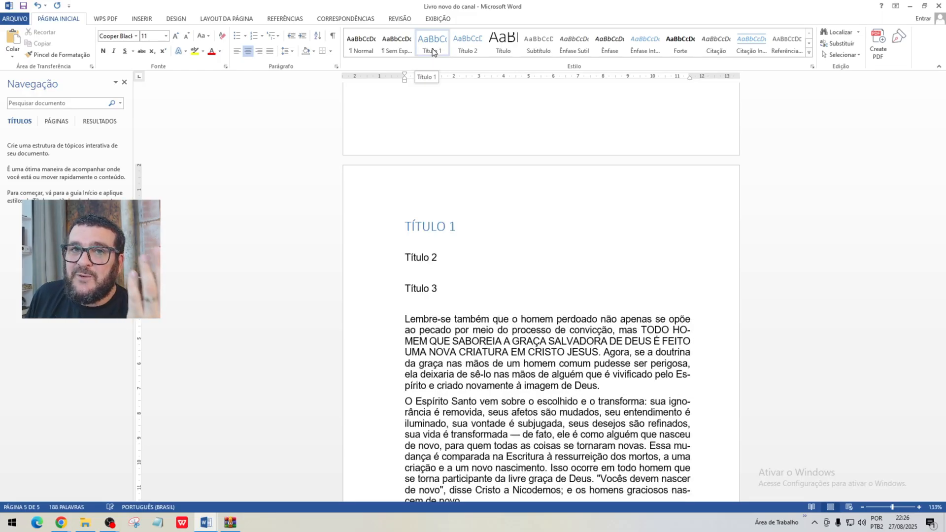
right_click(432, 51)
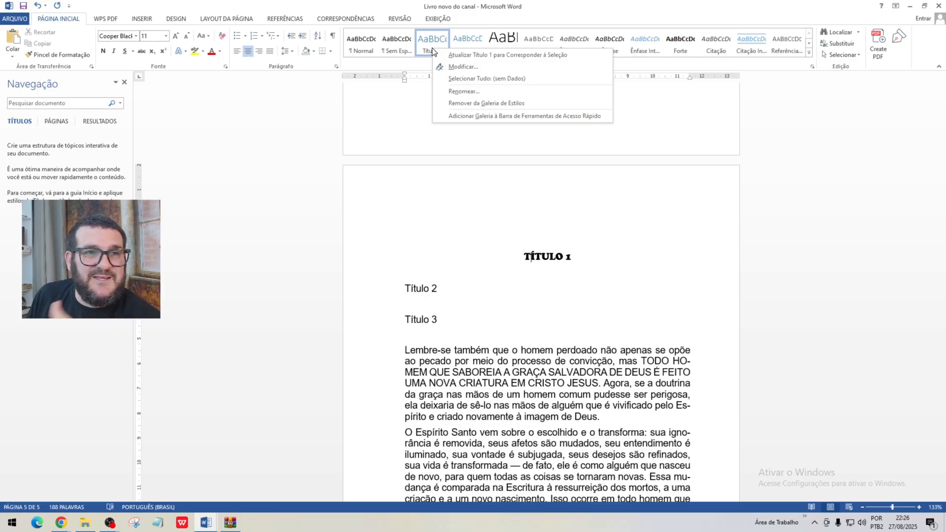
click(498, 55)
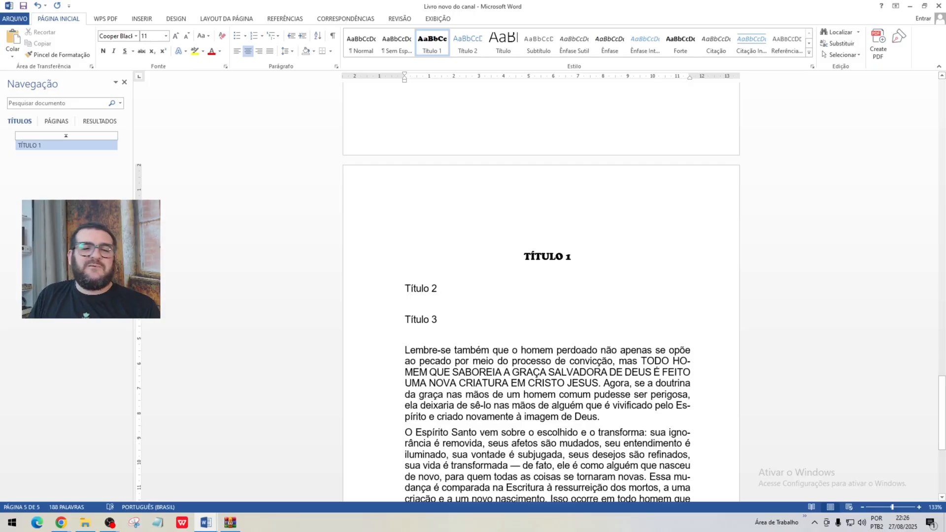
click(481, 329)
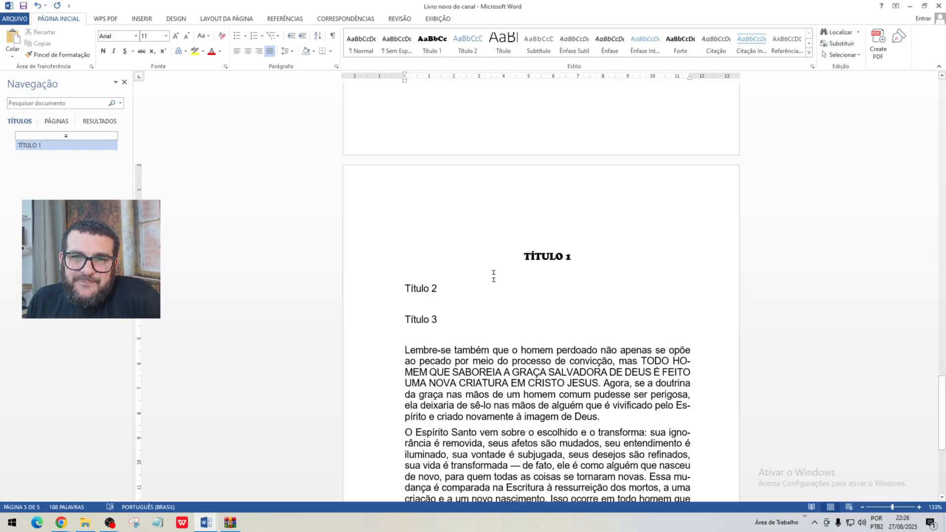
Step: Try the Título 1 style on the body paragraph beginning "Lembre-se também", and undo it
click(434, 44)
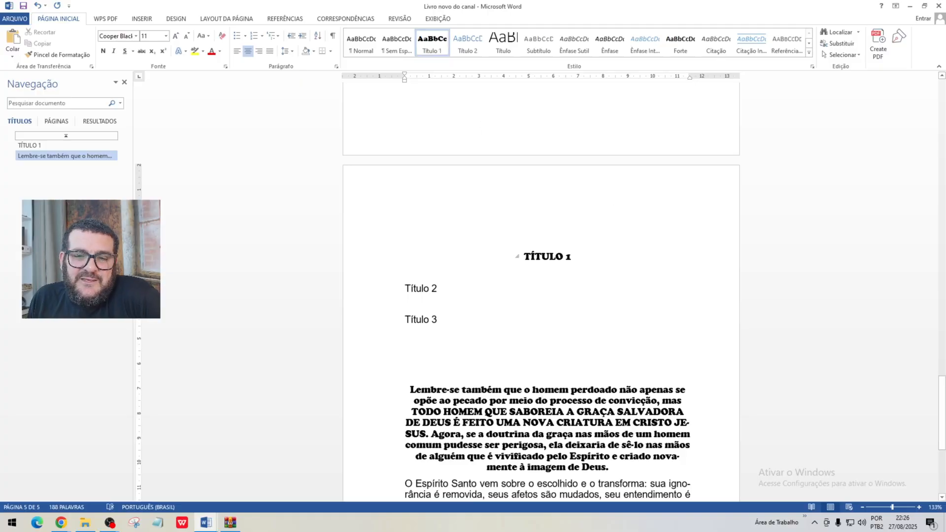
scroll(541, 291, down, 3)
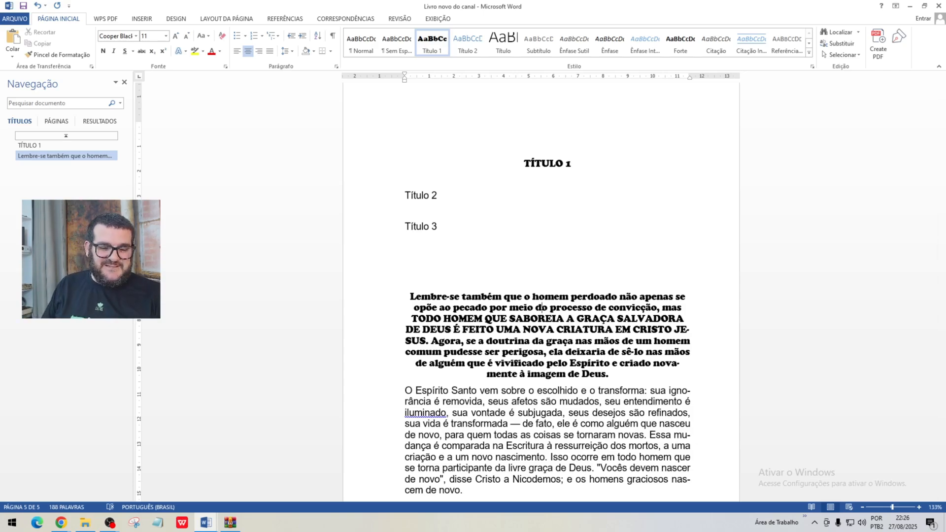
key(ctrl+z)
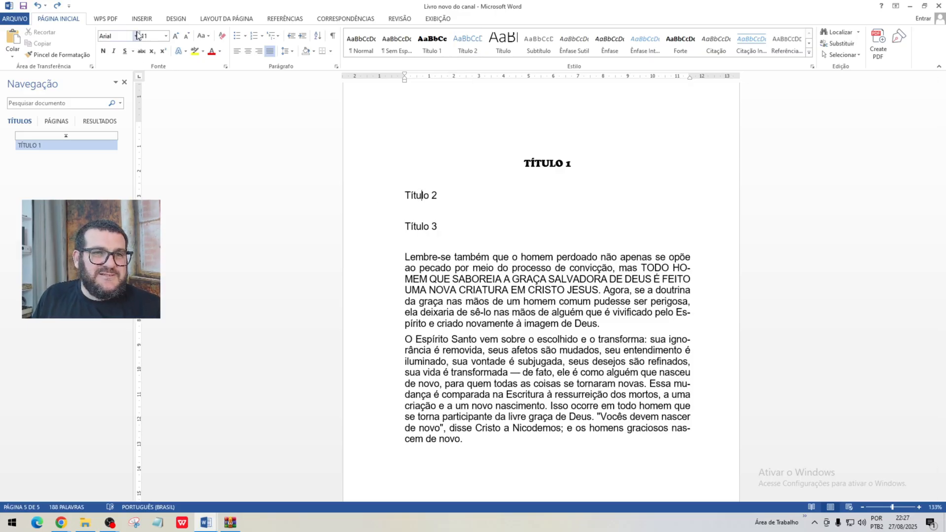
Step: Change the font of the Título 2 line to Brush Script
triple_click(406, 197)
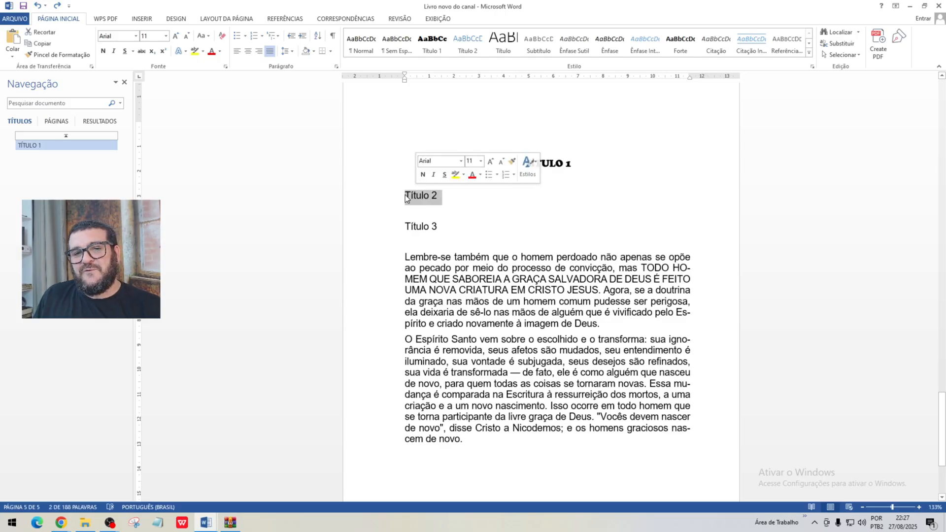
click(136, 35)
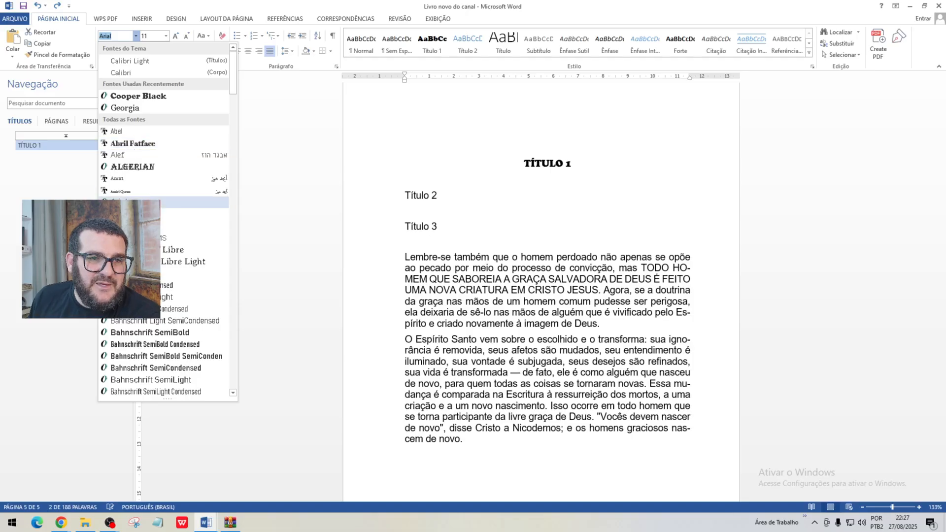
scroll(162, 202, down, 10)
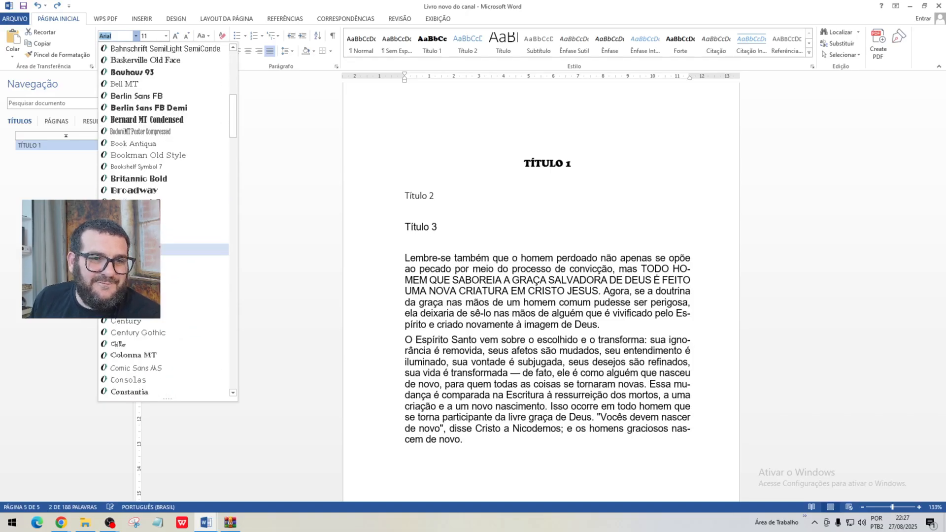
click(168, 202)
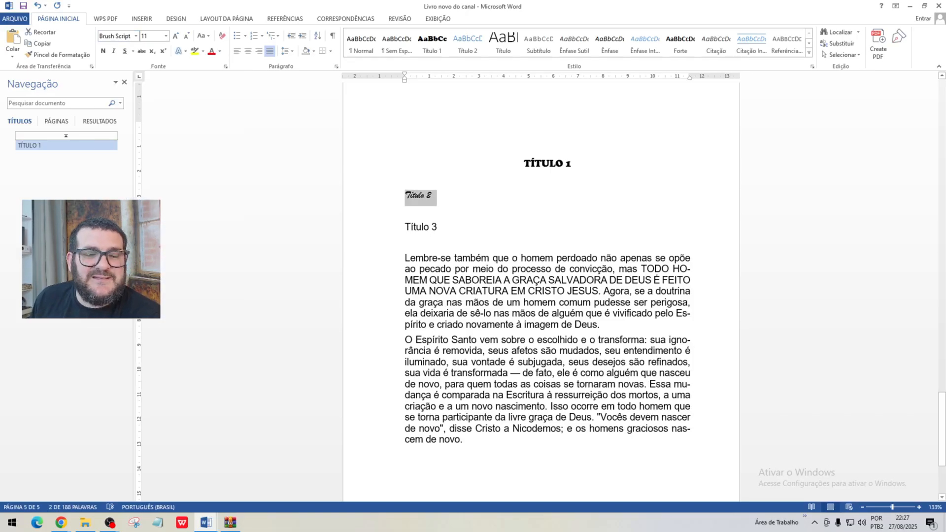
Step: Set the whole TÍTULO 1 heading to 15 pt and update the Título 1 style to match it
click(551, 164)
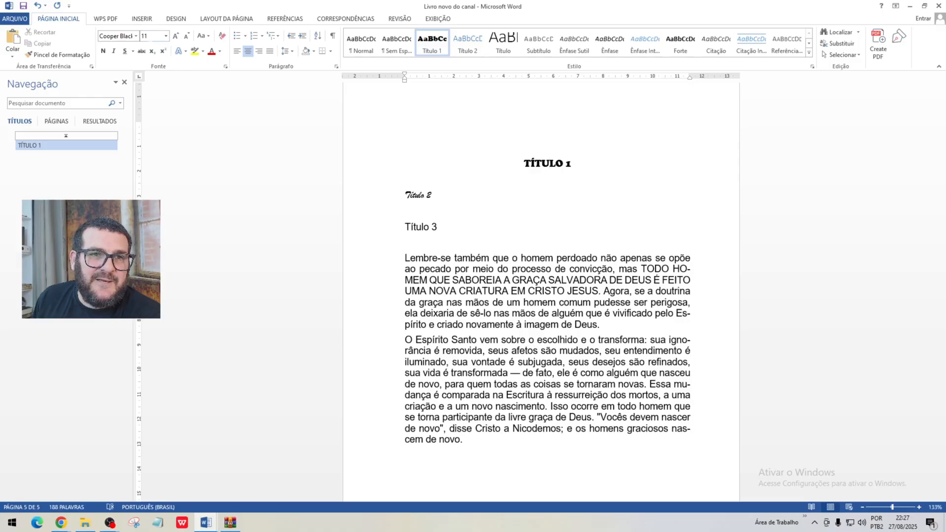
click(146, 36)
text(15)
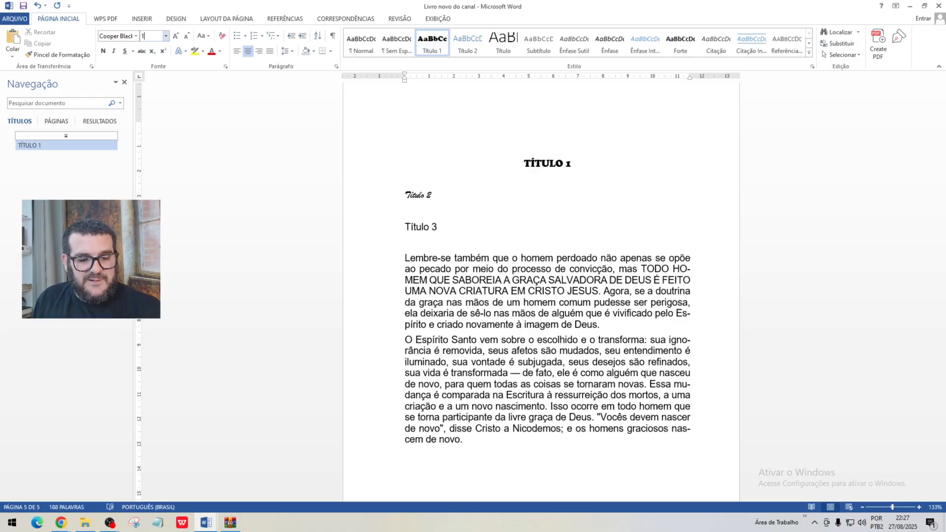
key(Return)
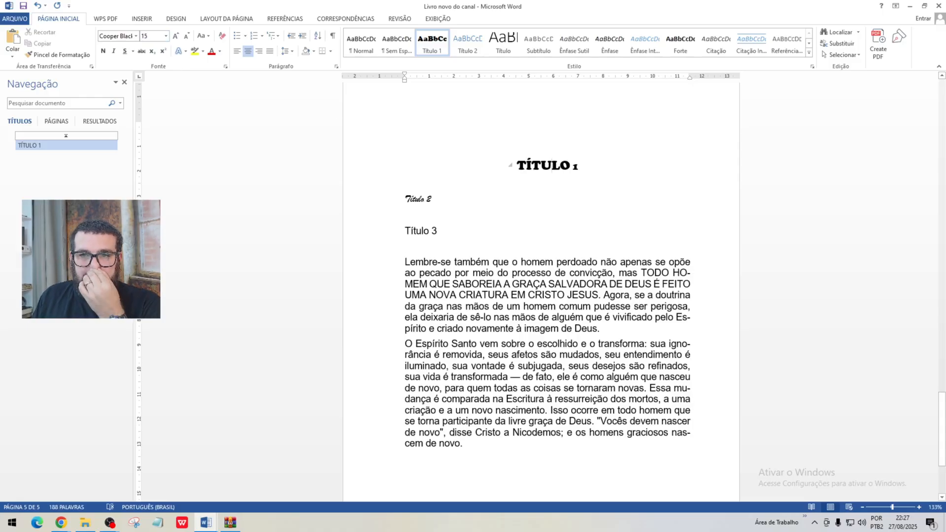
triple_click(552, 166)
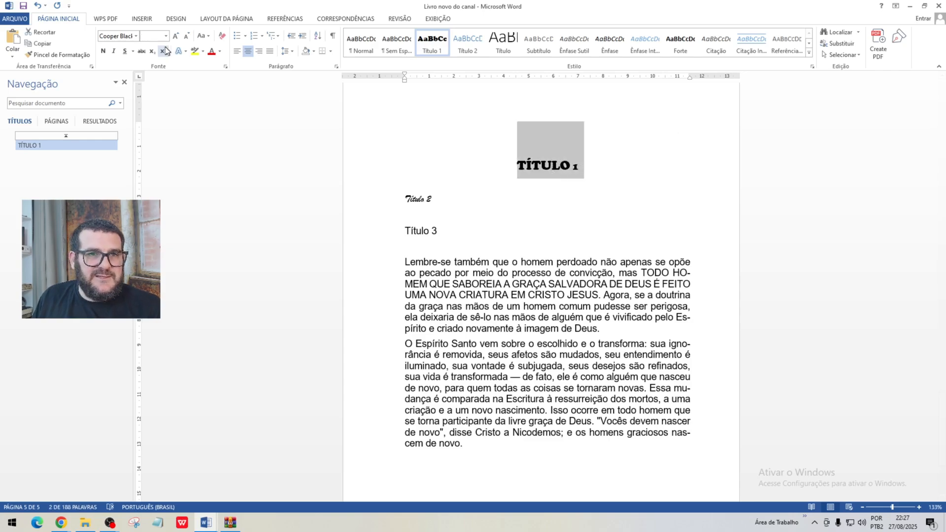
click(153, 36)
text(15)
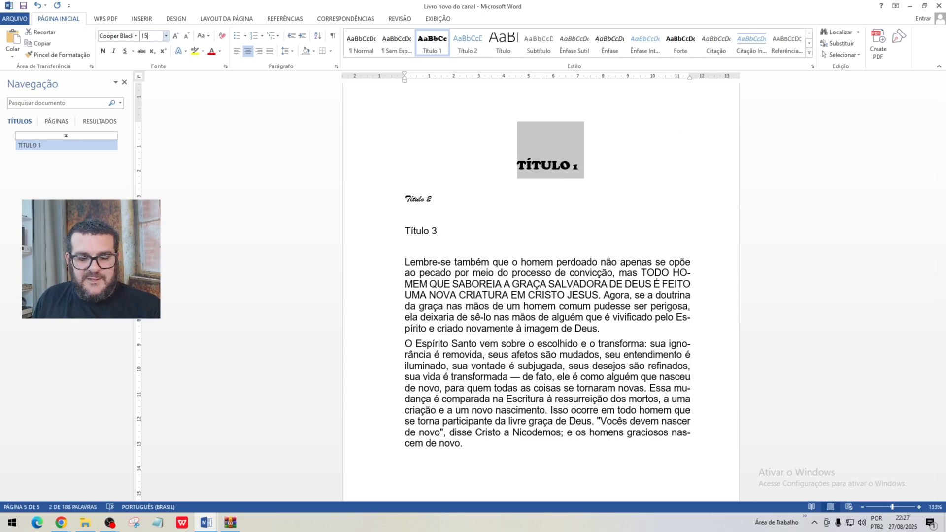
key(Return)
right_click(435, 49)
click(473, 55)
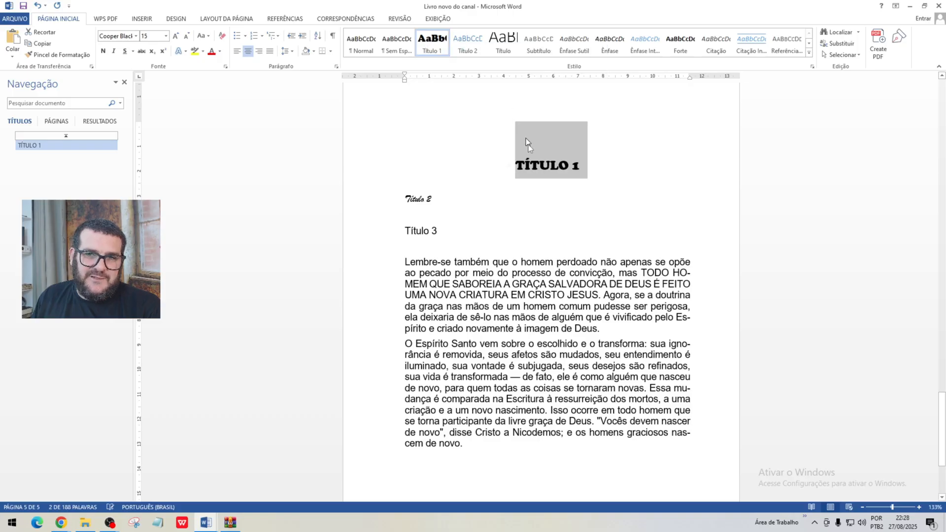
Step: Format the Título 2 line as 13 pt bold text with yellow highlighting
click(413, 200)
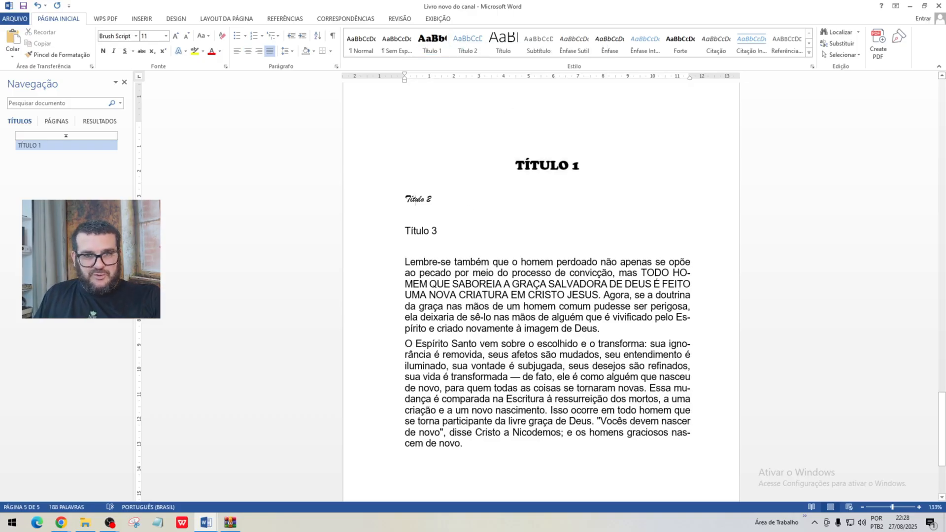
click(379, 197)
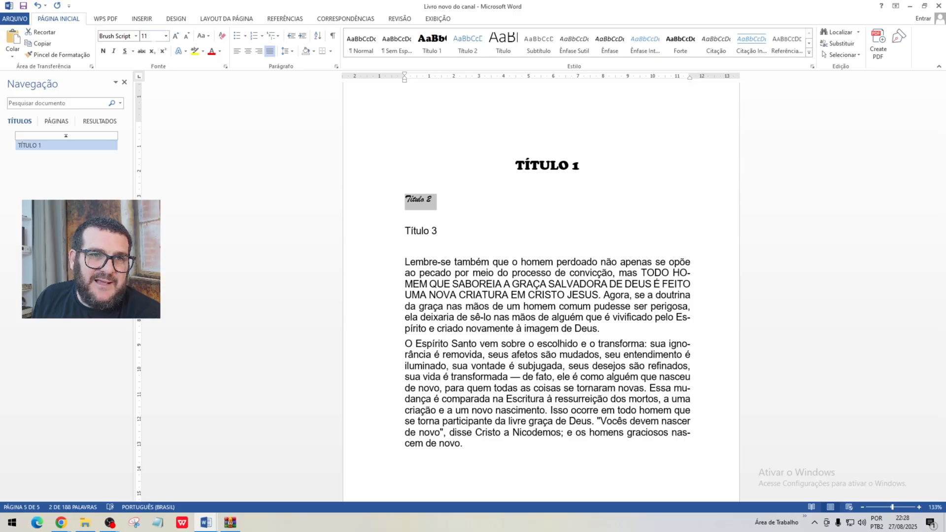
click(153, 37)
text(13)
key(Return)
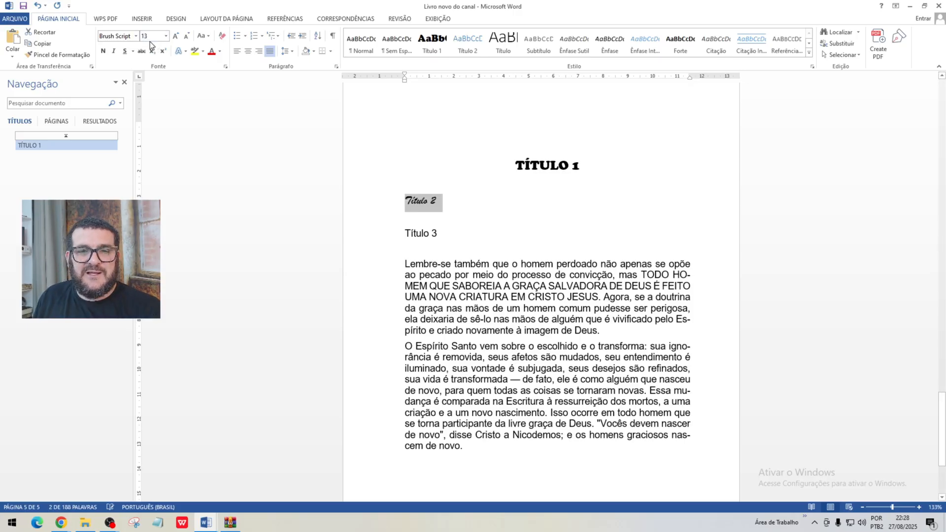
click(107, 52)
click(195, 51)
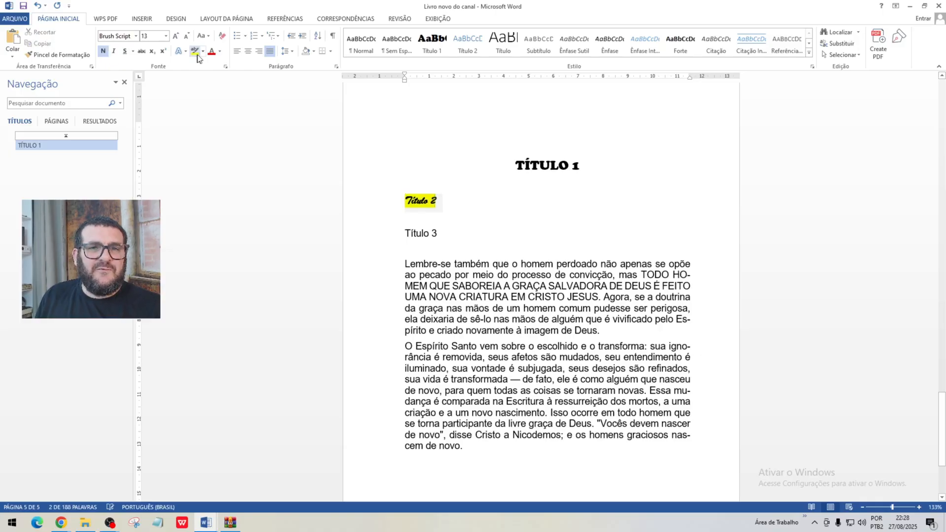
click(453, 264)
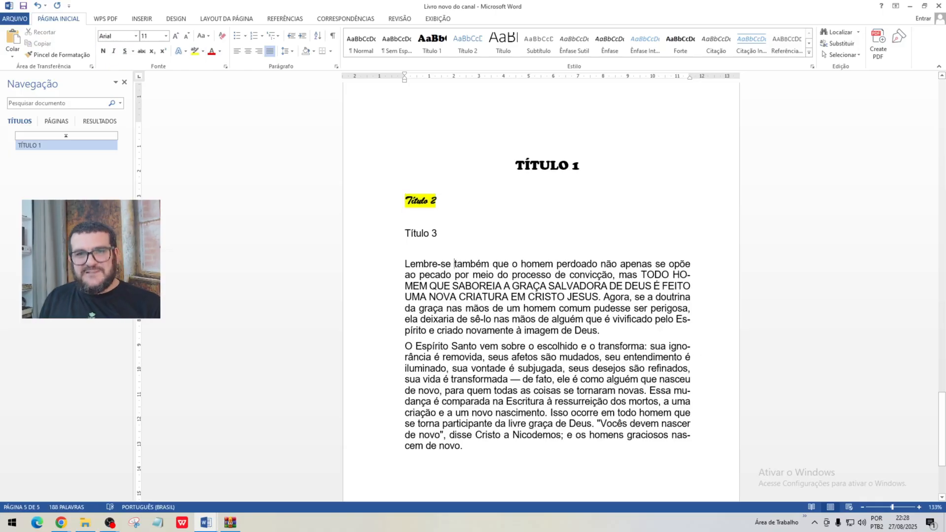
Step: Update the Título 2 style to match the formatting of the Título 2 line
click(424, 200)
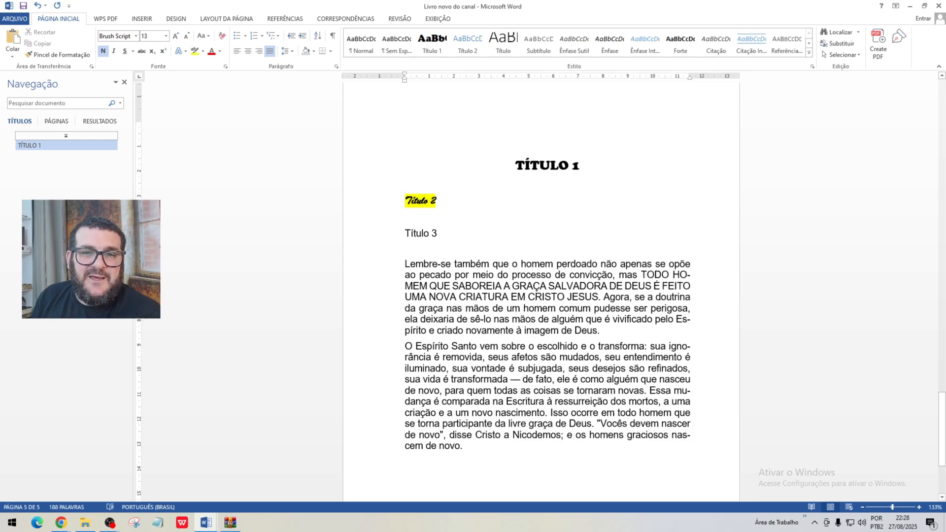
double_click(422, 201)
click(422, 201)
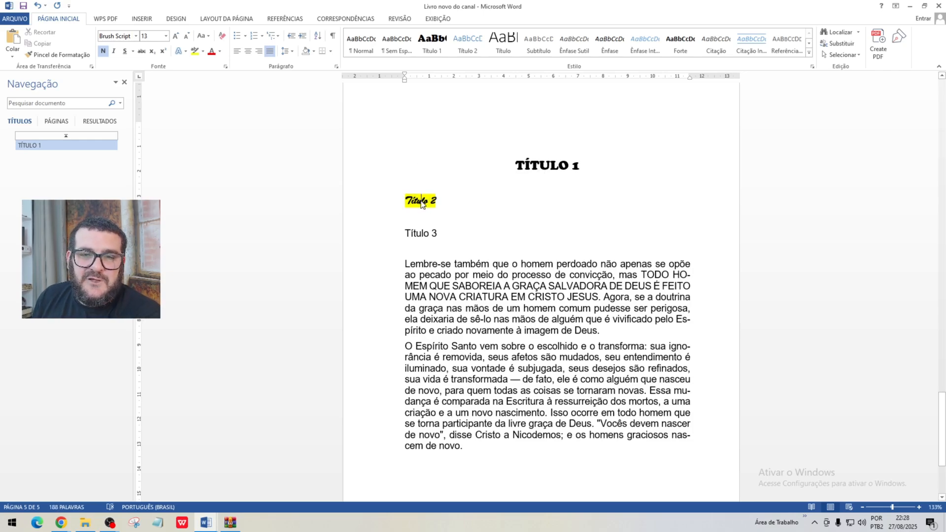
triple_click(421, 202)
click(422, 202)
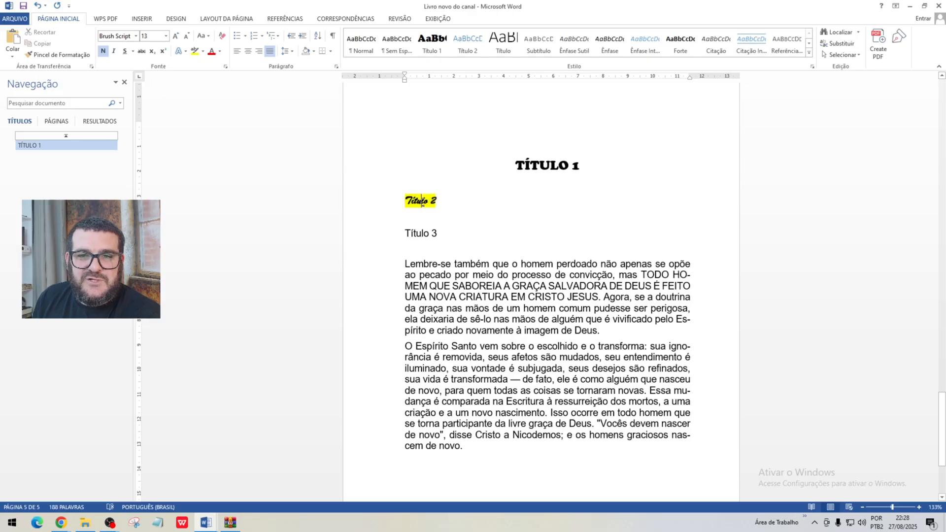
right_click(472, 42)
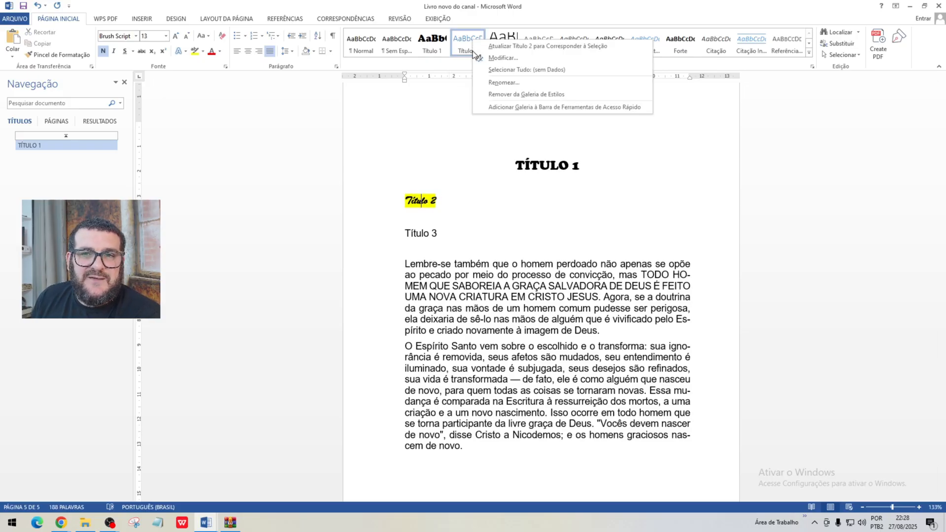
click(486, 48)
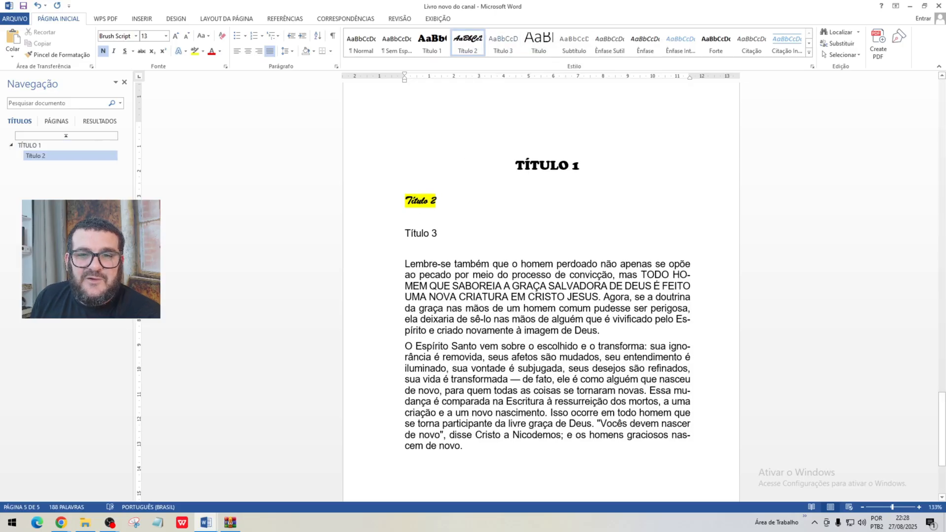
click(462, 230)
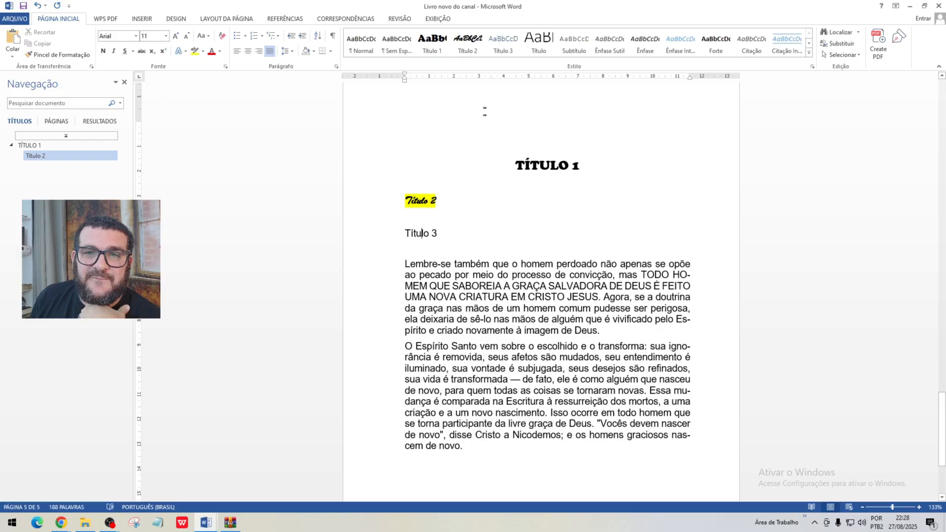
click(472, 44)
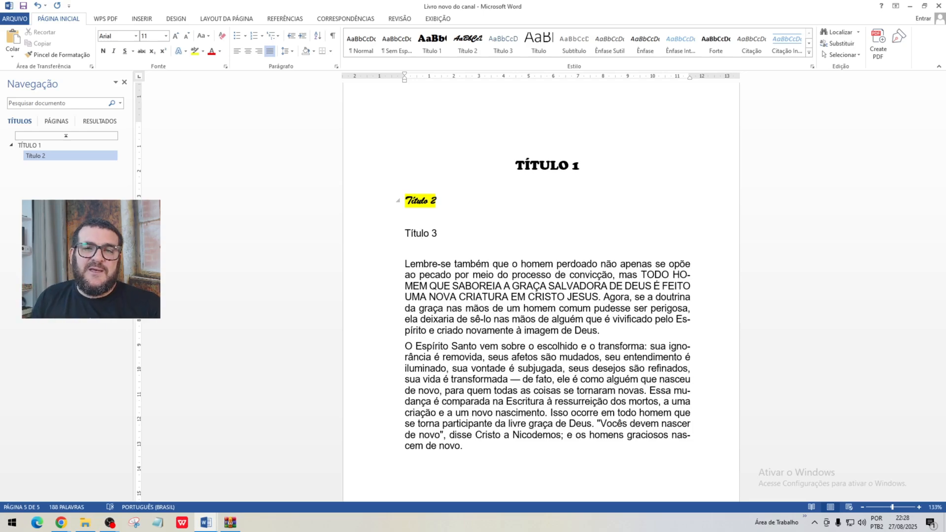
click(463, 201)
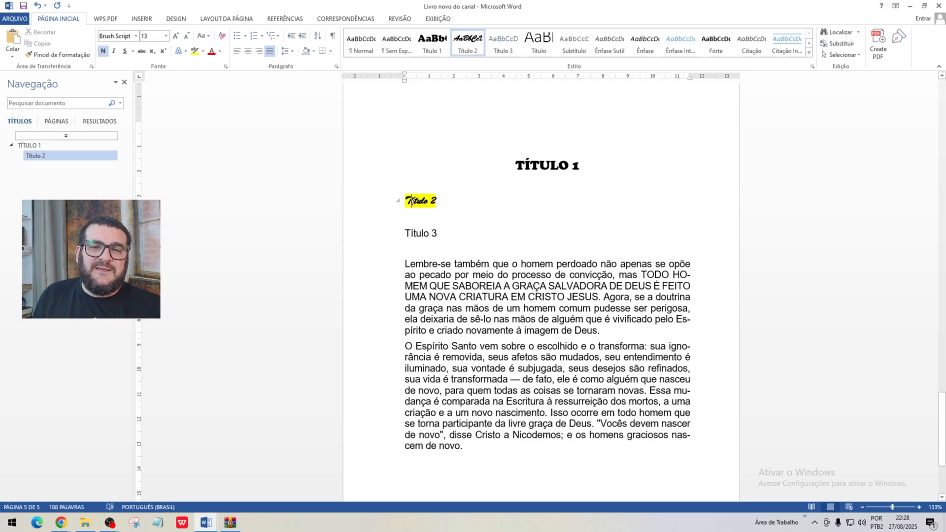
Step: Delete the blank line between the Título 3 line and the body paragraph below it
click(237, 21)
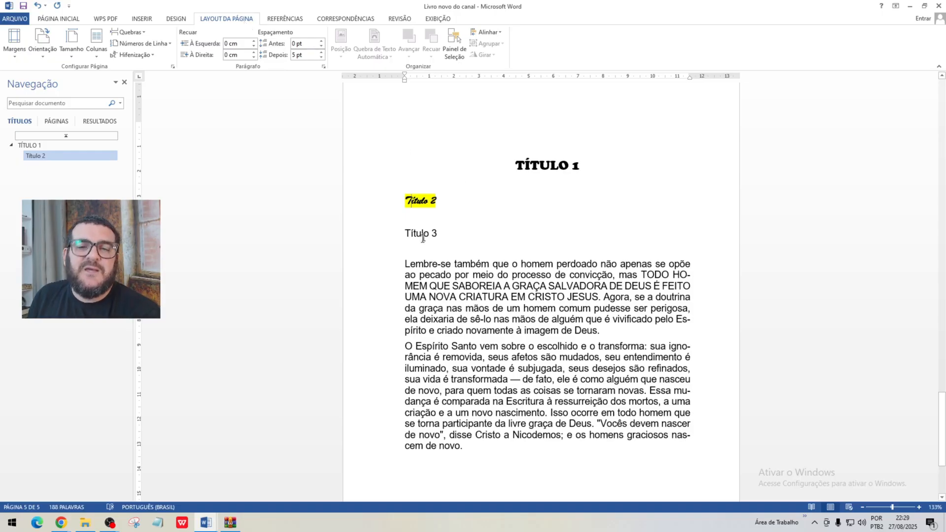
click(414, 248)
key(Delete)
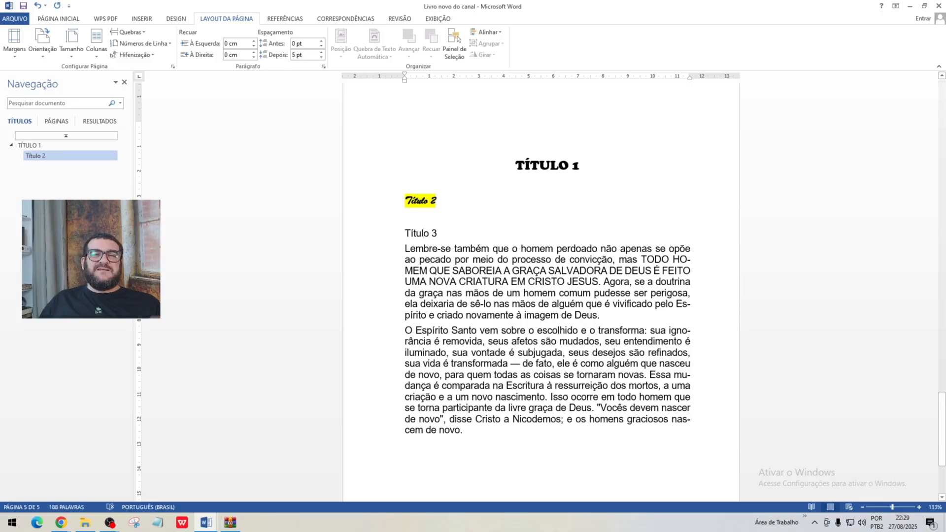
Step: Switch to Impronunciável - Agostinho and examine the paragraph spacing of the LIVRO I heading, its introductory paragraph and the 01 subheading
key(alt+Tab)
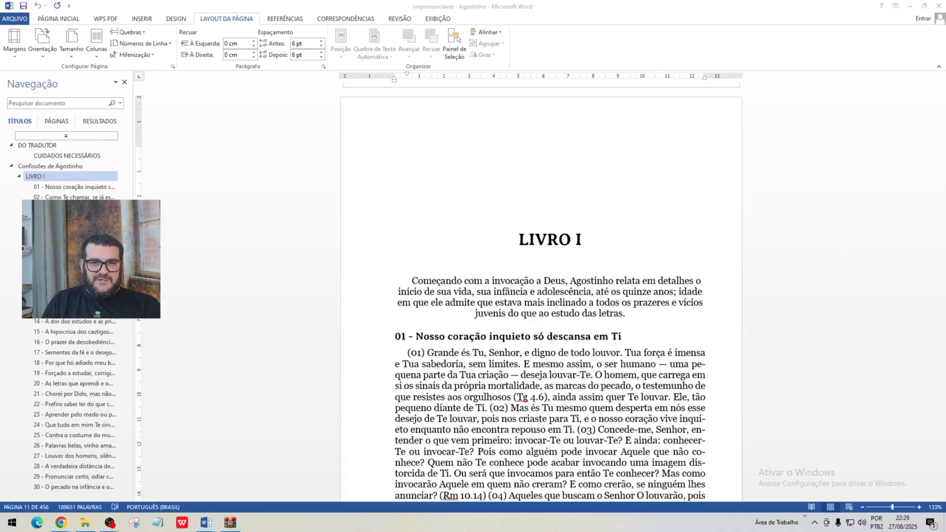
scroll(462, 273, up, 1)
scroll(462, 272, down, 3)
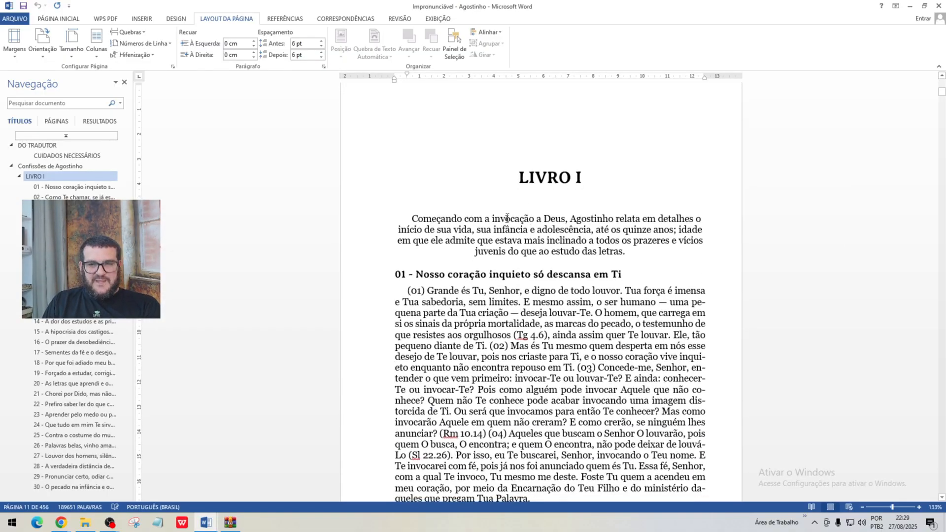
click(535, 177)
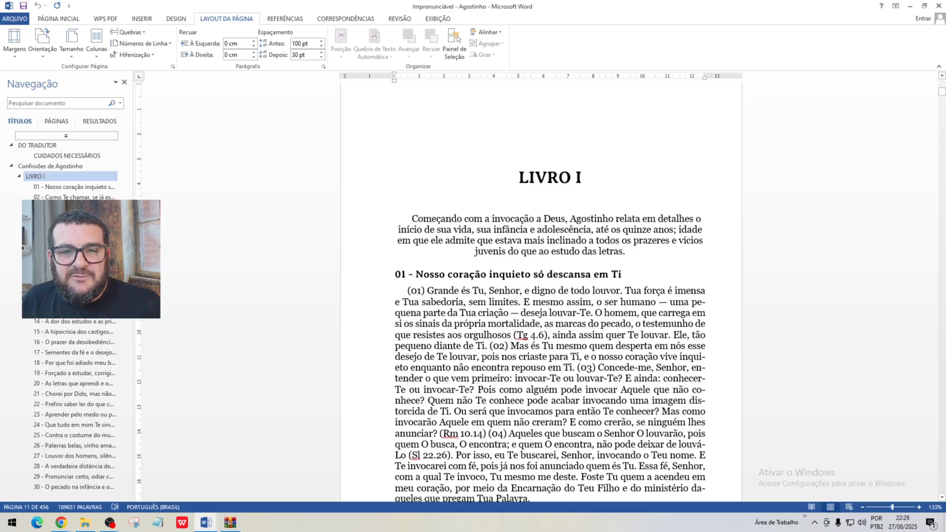
click(516, 229)
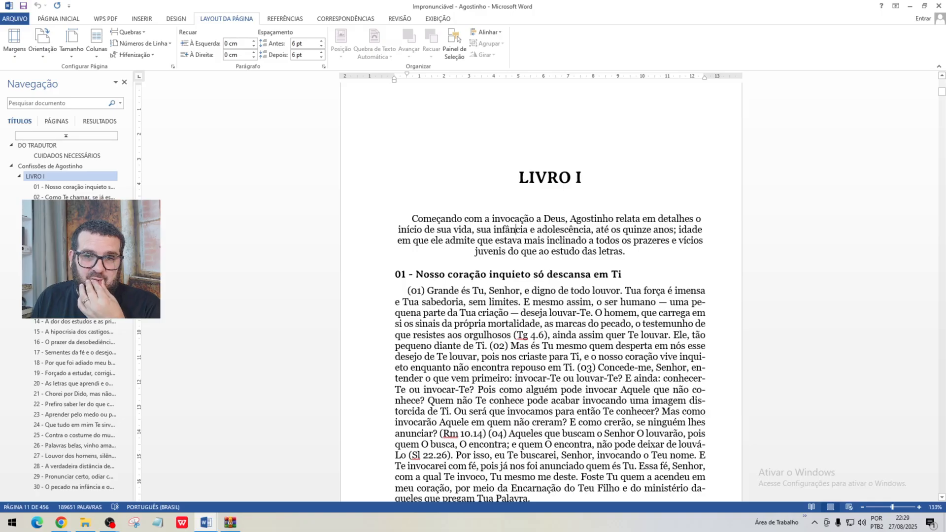
click(521, 274)
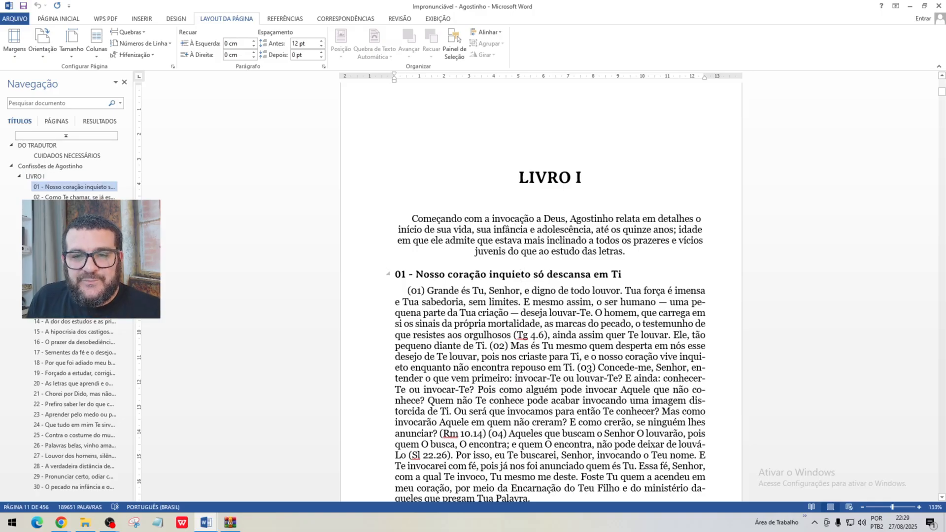
scroll(541, 291, down, 6)
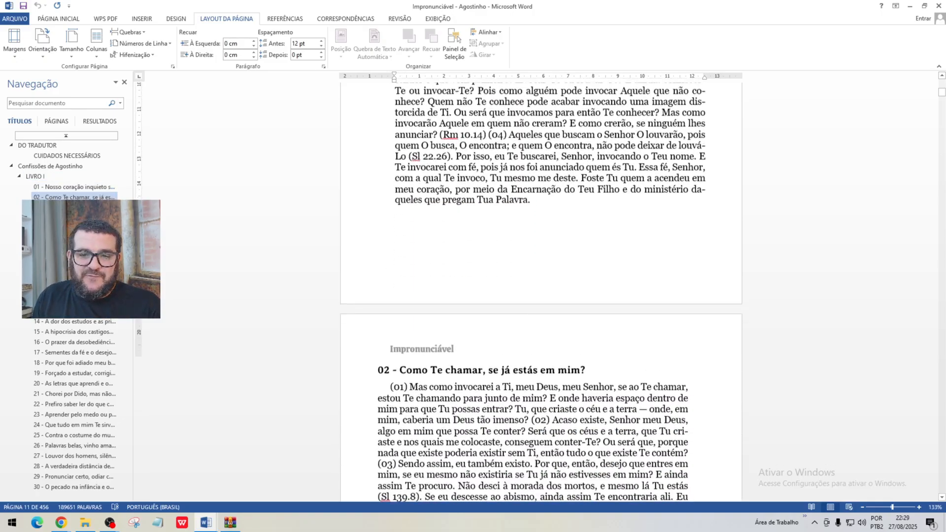
scroll(541, 290, up, 5)
scroll(521, 181, down, 1)
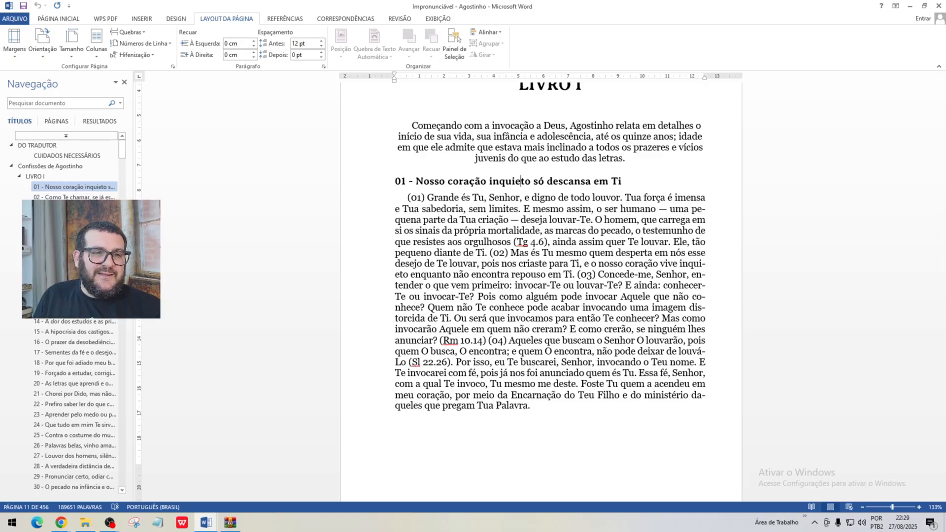
Step: Examine the spacing around the numbered subheadings further on in Impronunciável - Agostinho, including subheading 05
click(74, 217)
scroll(391, 267, down, 2)
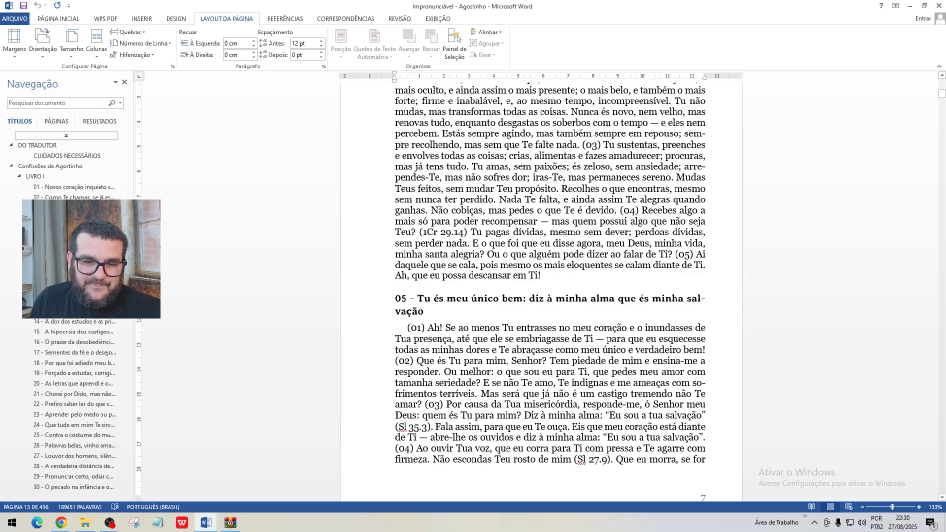
scroll(550, 290, down, 1)
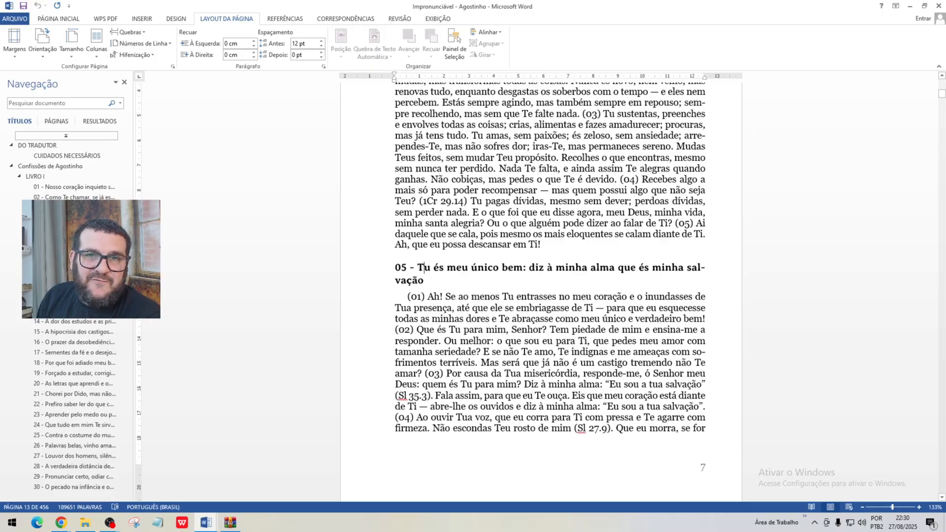
click(401, 244)
click(402, 266)
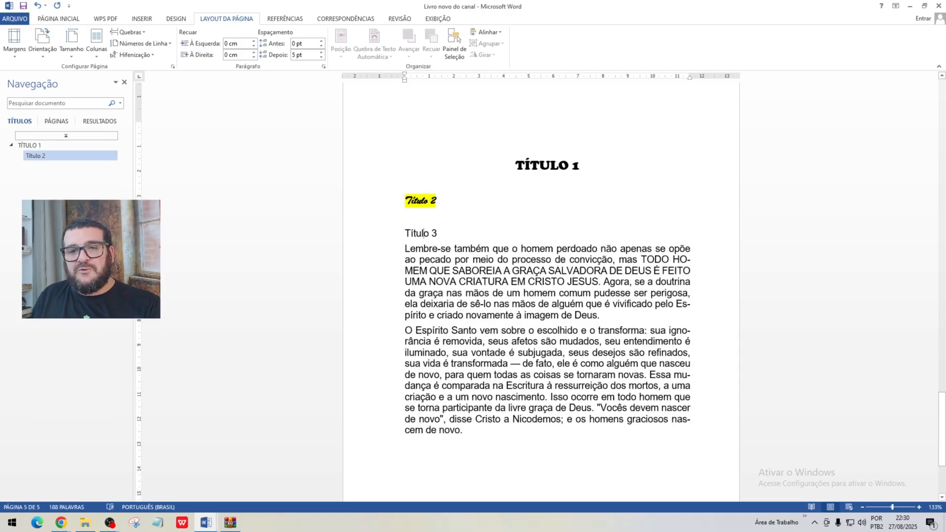
Step: Switch to Livro novo do canal and format the Título 3 line in bold Averia Serif Libre
triple_click(422, 234)
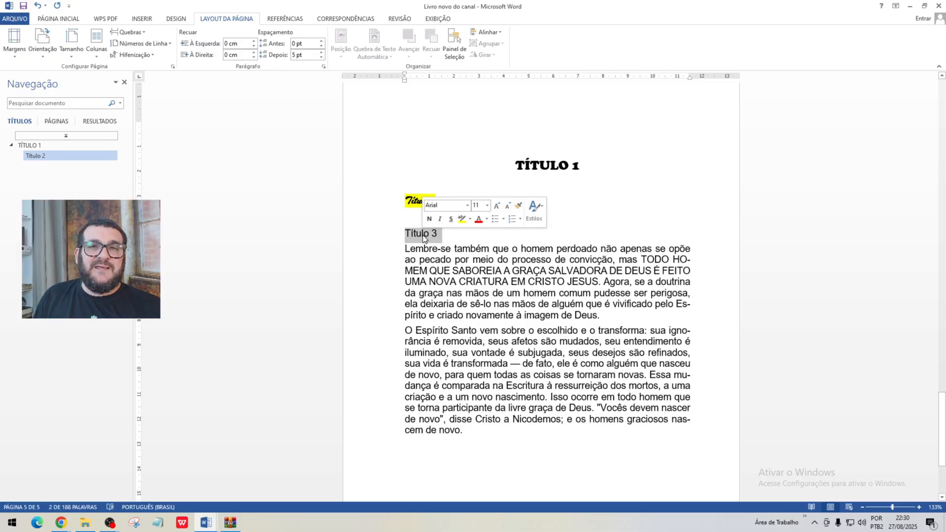
click(423, 233)
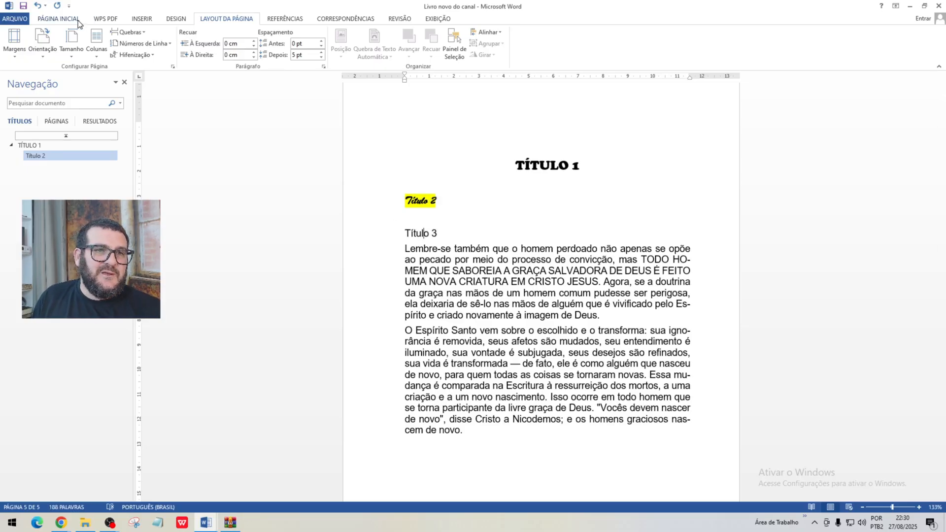
click(58, 19)
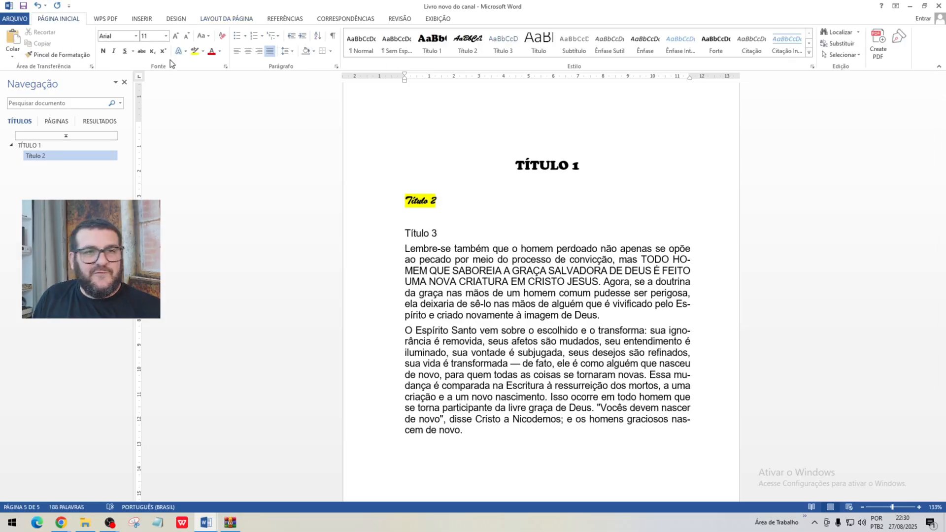
triple_click(415, 233)
click(135, 36)
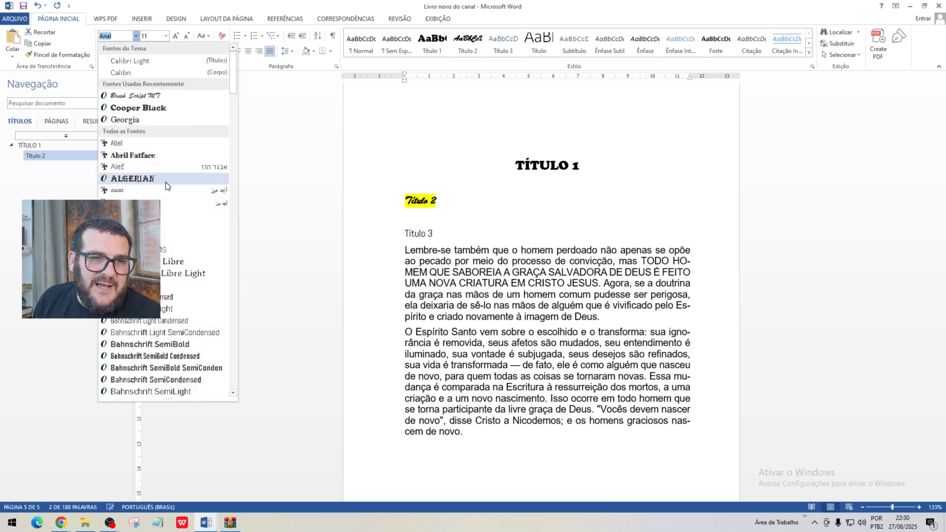
click(187, 264)
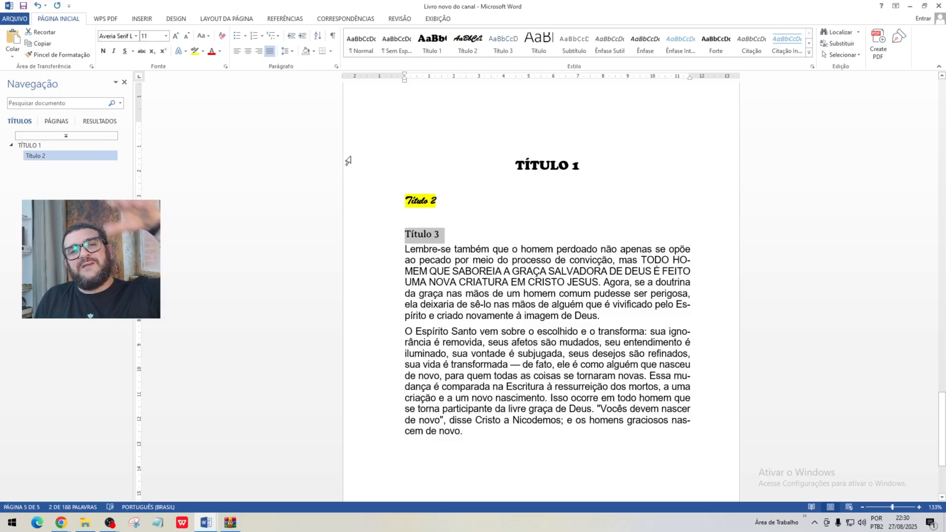
click(104, 52)
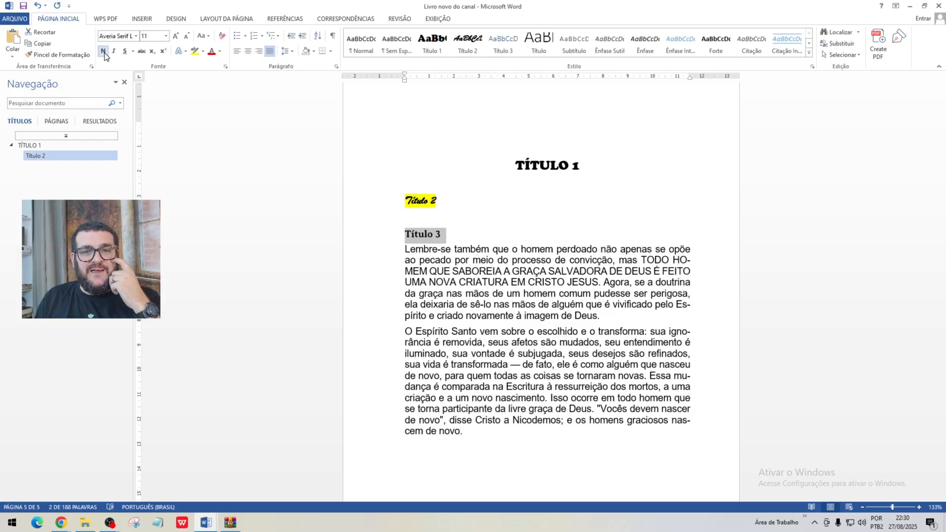
click(475, 249)
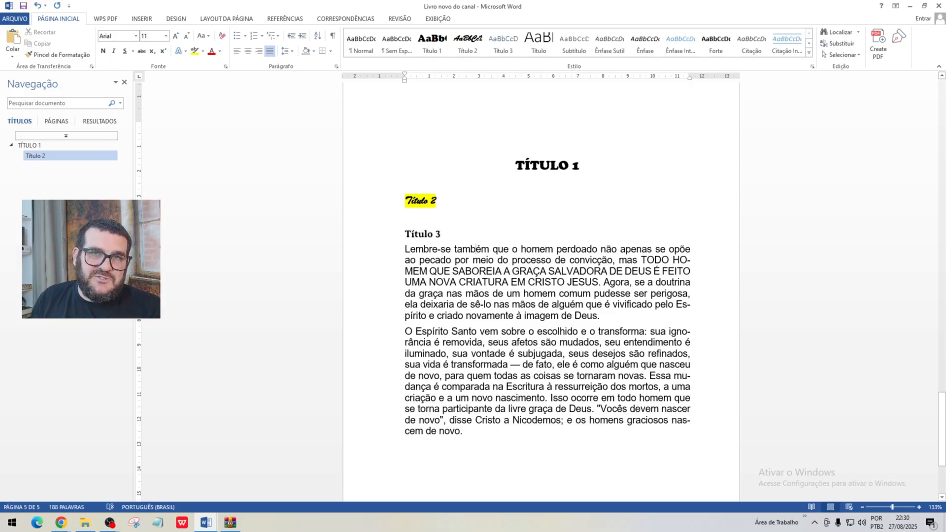
click(415, 234)
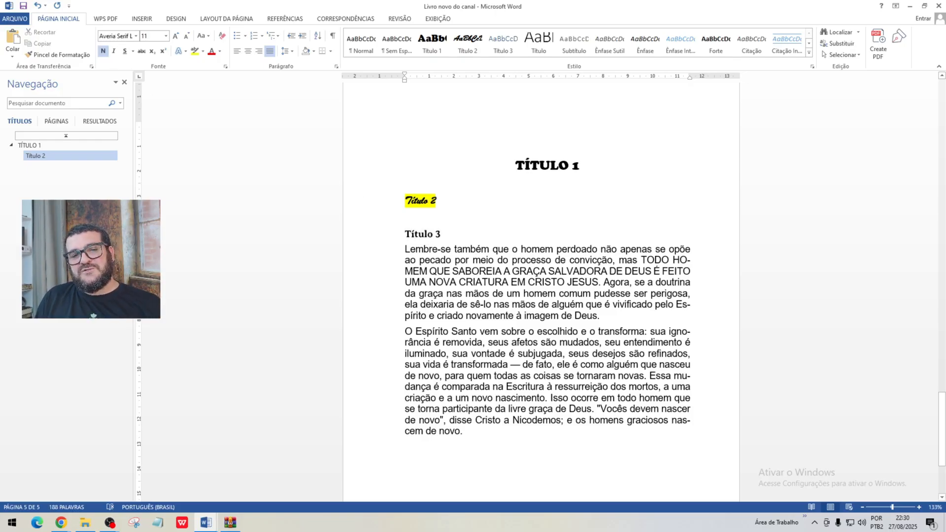
Step: Set the paragraph spacing after the Título 3 line to 4 pt
triple_click(418, 236)
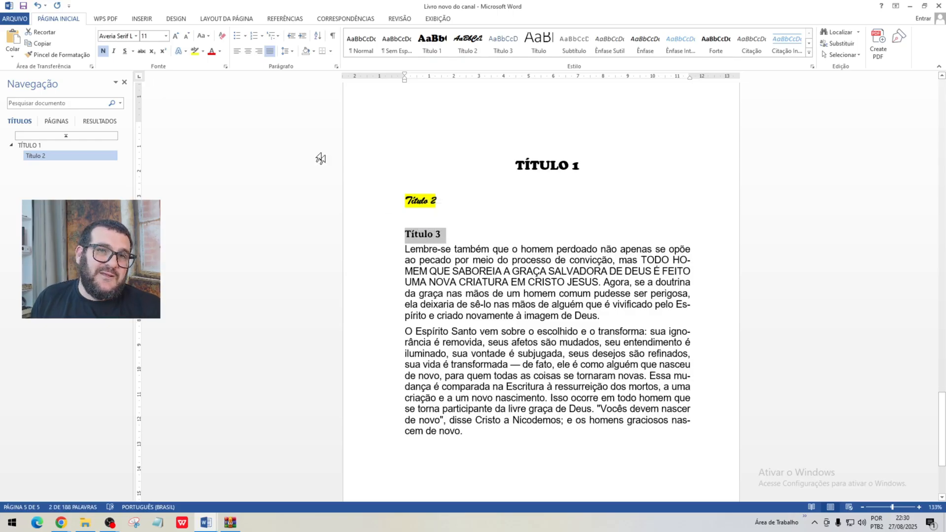
click(223, 20)
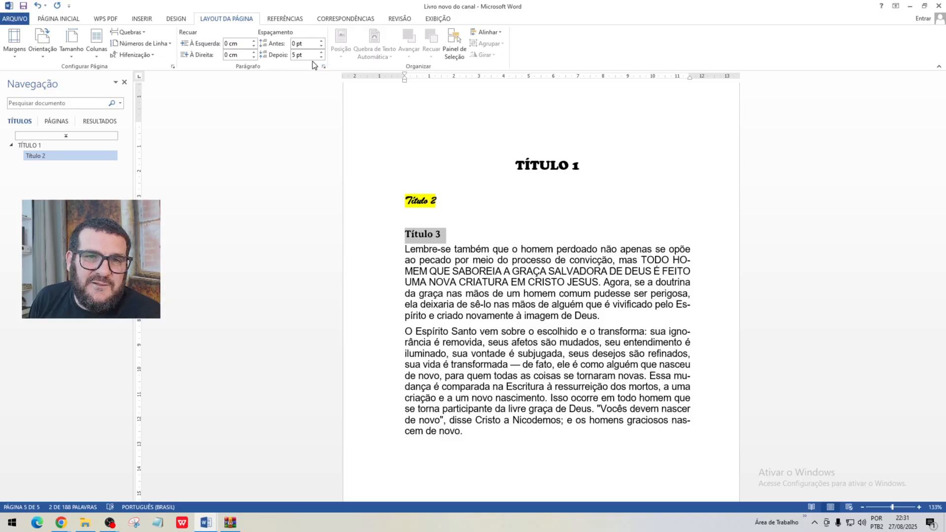
click(301, 55)
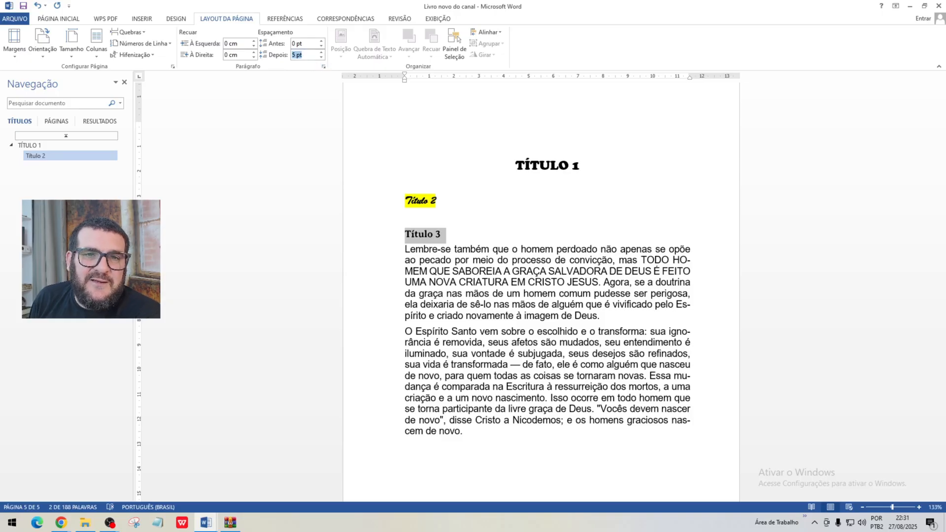
click(321, 58)
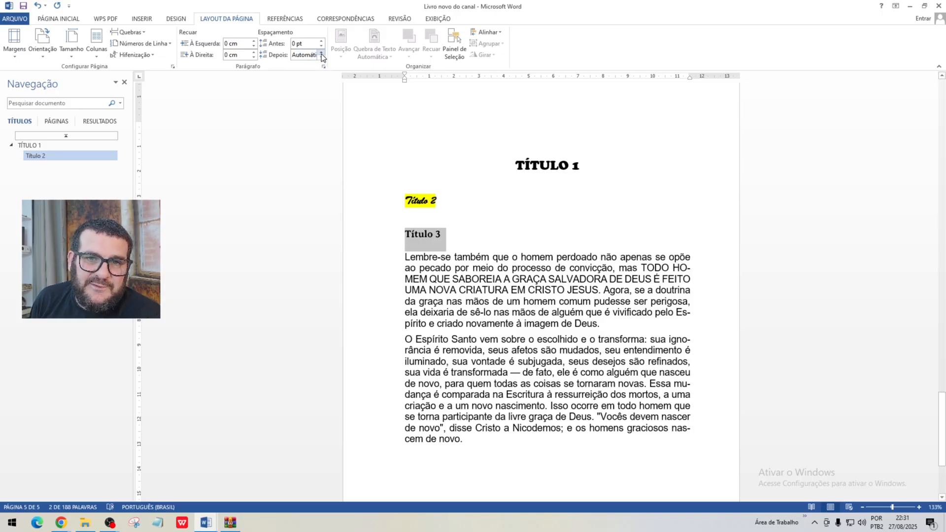
click(321, 53)
click(321, 52)
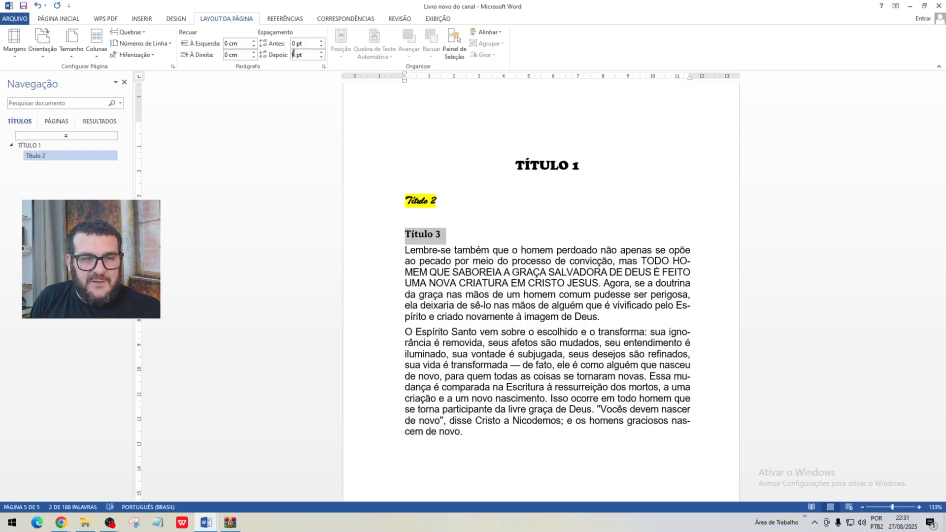
key(ctrl+a)
text(4)
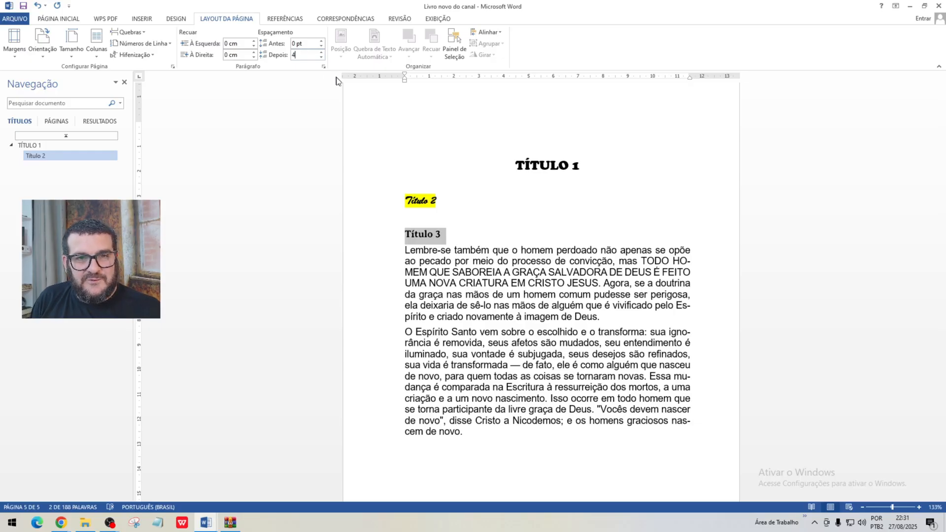
key(Return)
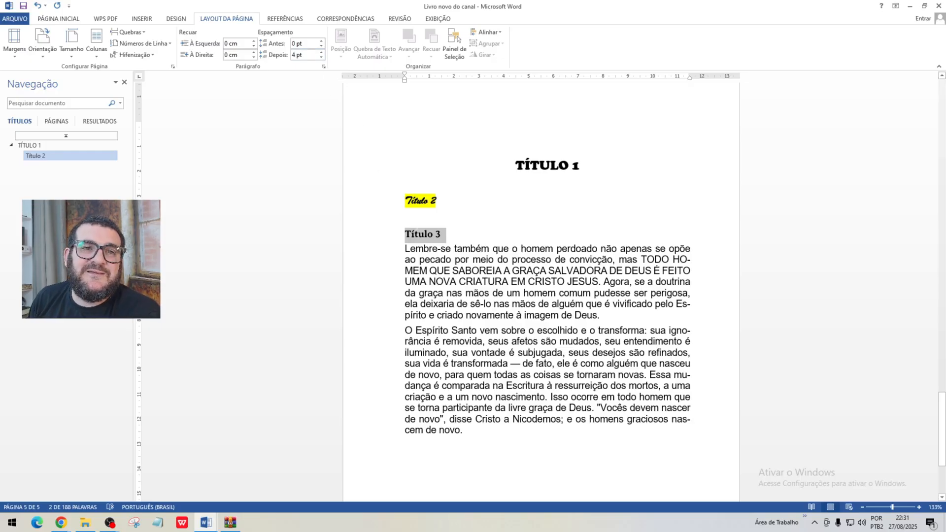
Step: Set the paragraph spacing before the Título 3 line to 12 pt
click(298, 47)
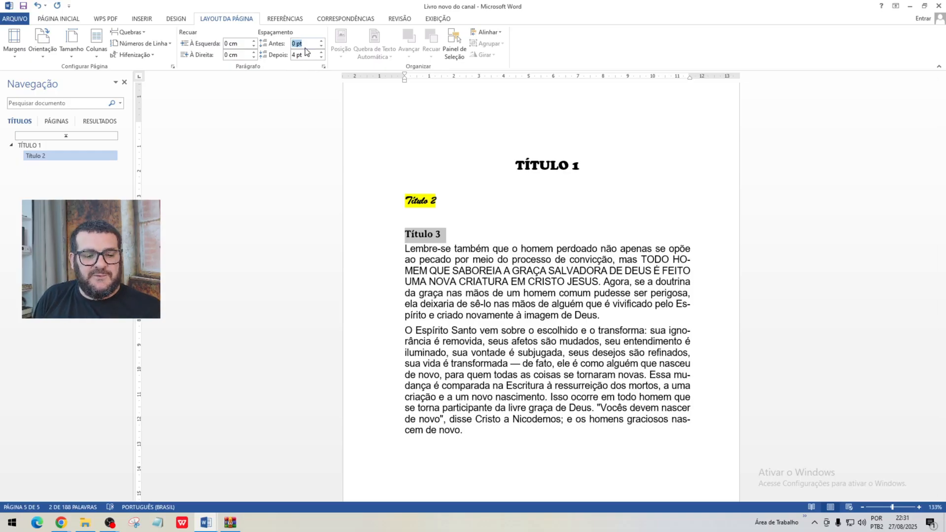
text(12)
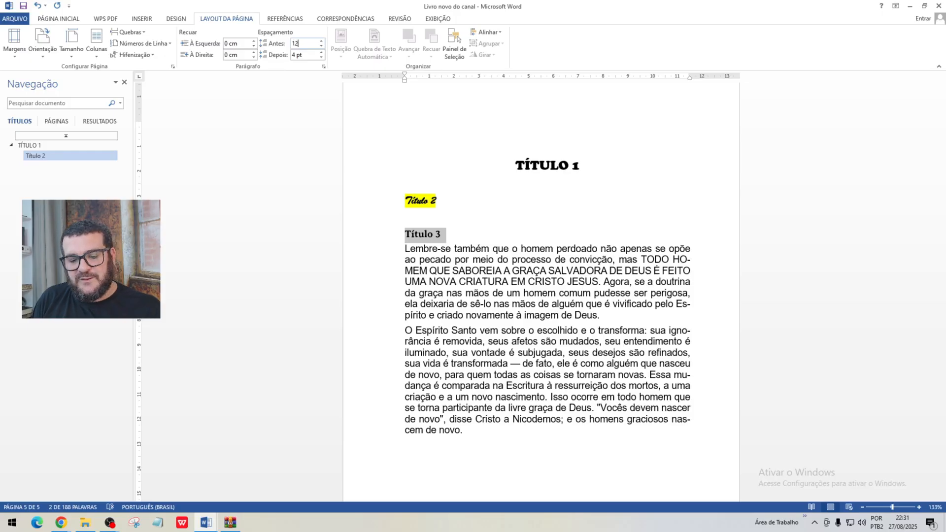
key(Return)
click(411, 240)
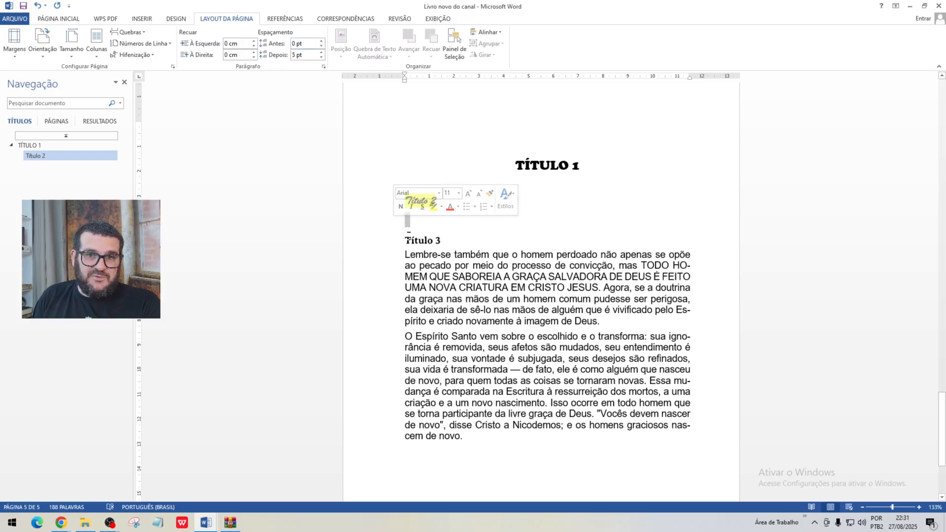
click(423, 255)
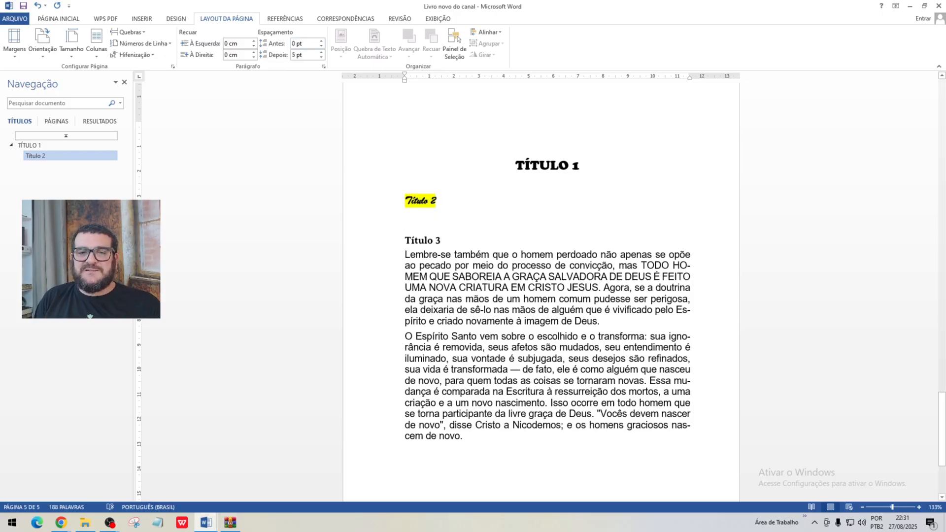
Step: Update the Título 3 style to match the formatting of the Título 3 line
click(418, 240)
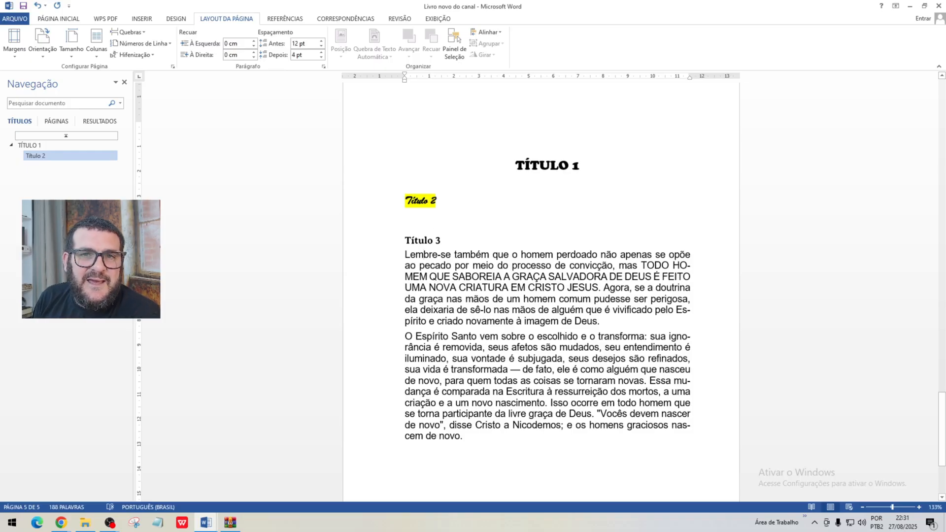
click(55, 19)
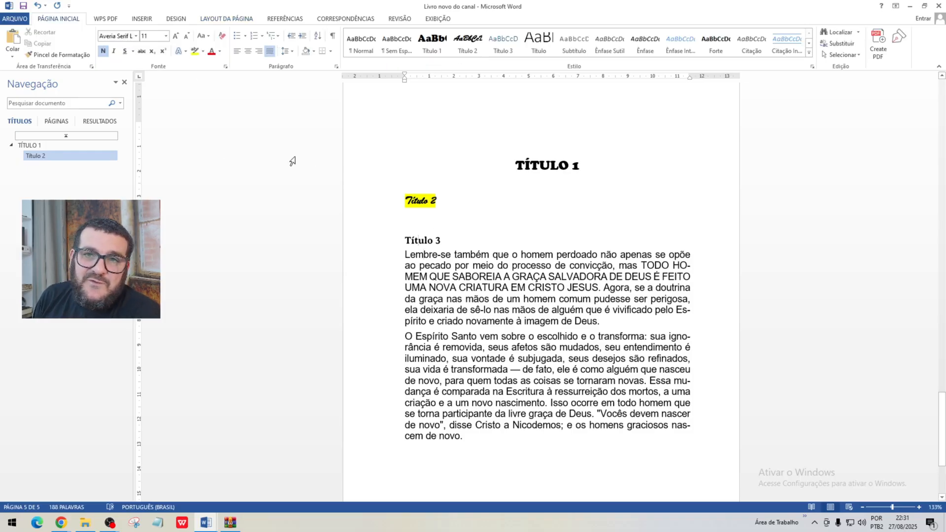
click(503, 51)
right_click(503, 51)
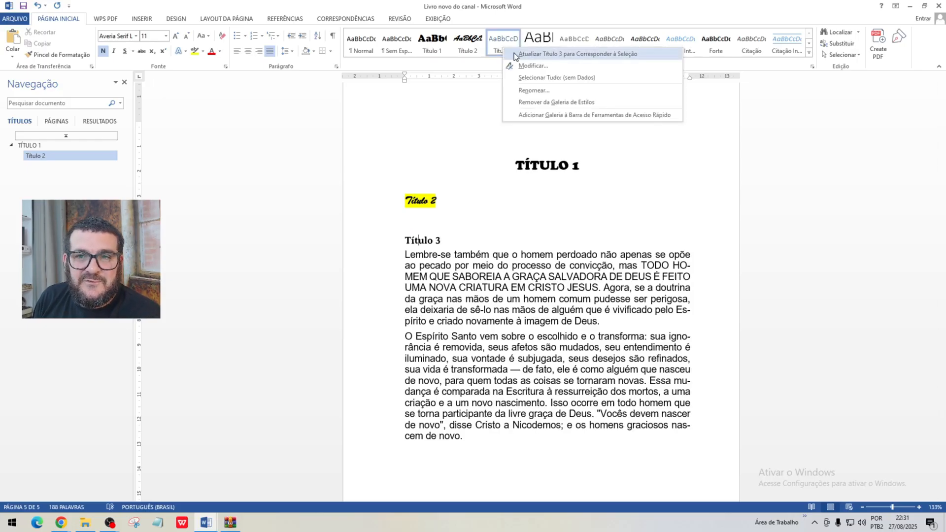
click(515, 55)
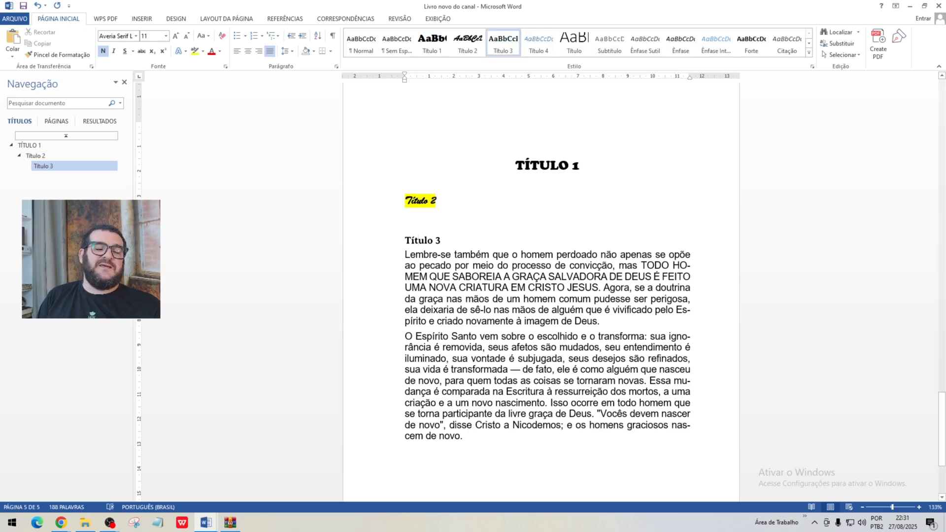
key(alt+Tab)
key(alt+Tab)
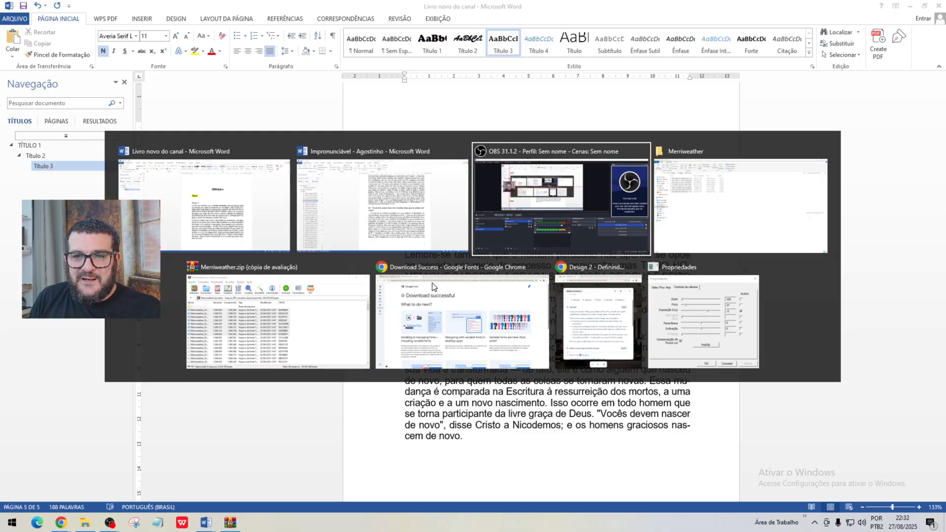
drag(534, 125, 554, 95)
key(alt+Tab)
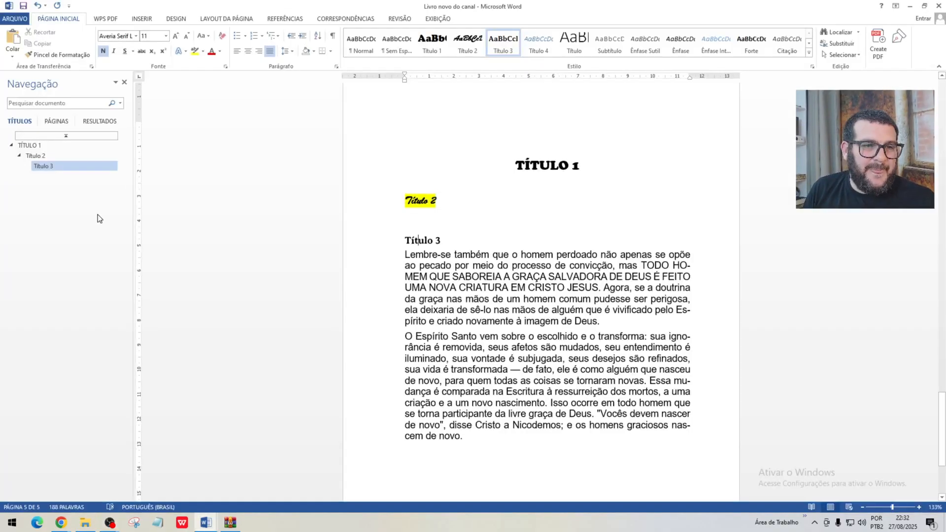
Step: Check the heading navigation by jumping to Título 1, Título 2 and Título 3, and return to Título 1
click(25, 146)
click(42, 156)
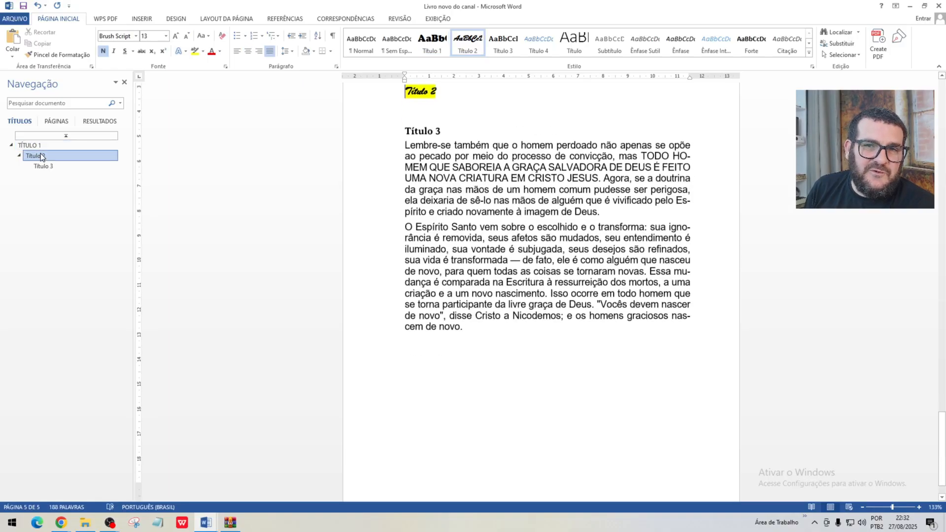
click(44, 165)
click(40, 148)
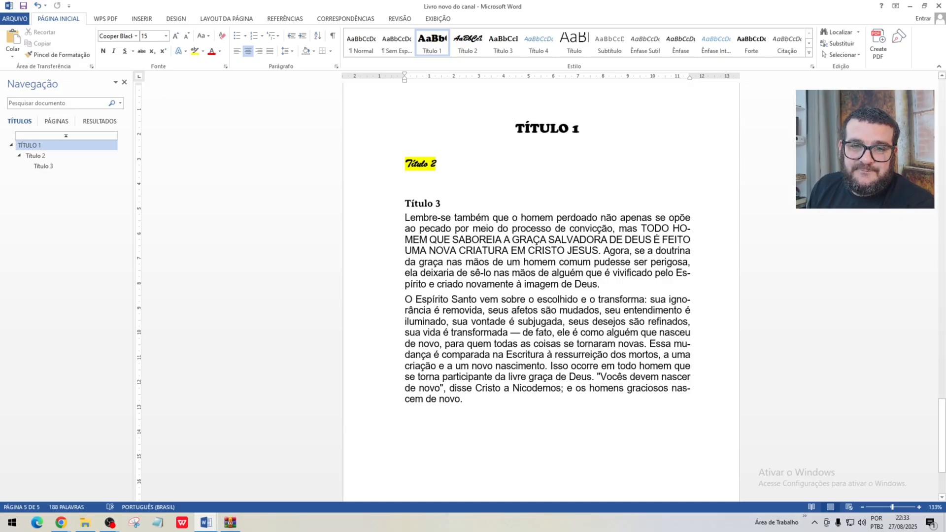
Step: Select the two body paragraphs under Título 3, preview fonts on them and apply Noto Serif
drag(404, 217, 467, 399)
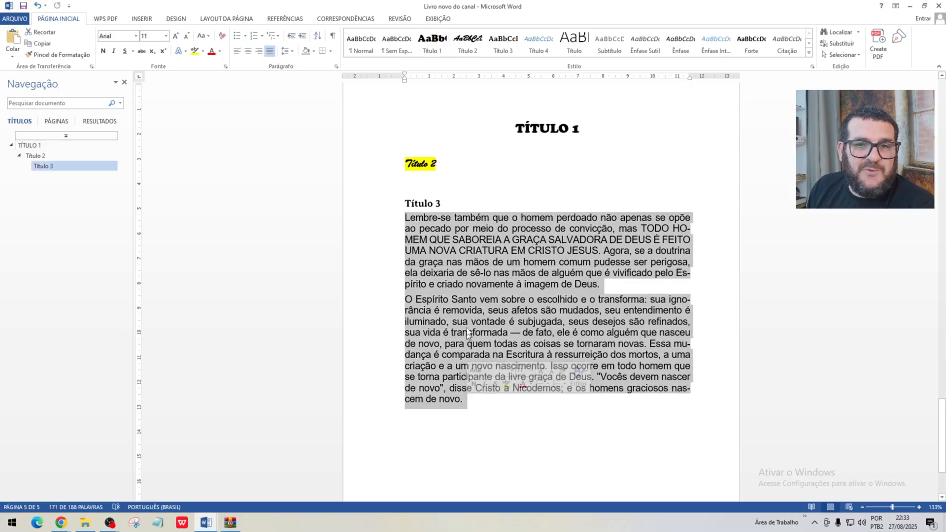
click(135, 36)
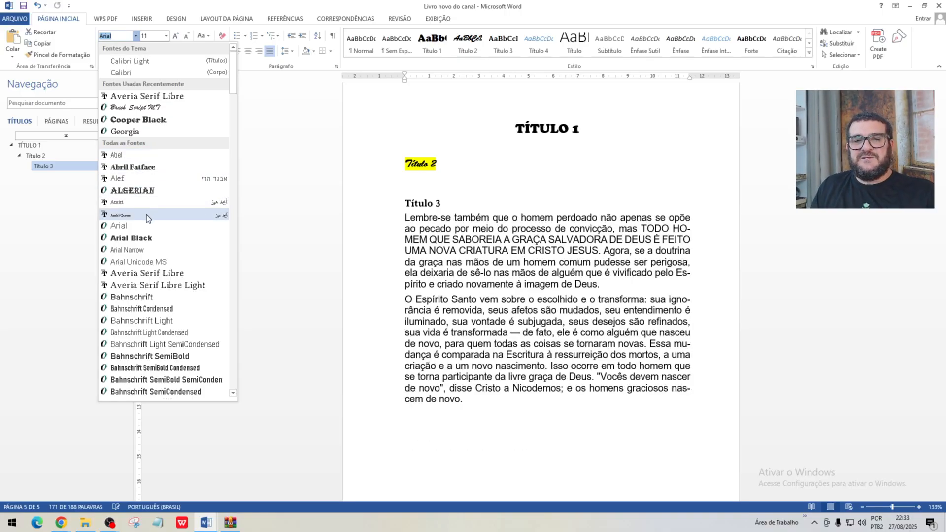
scroll(164, 259, down, 5)
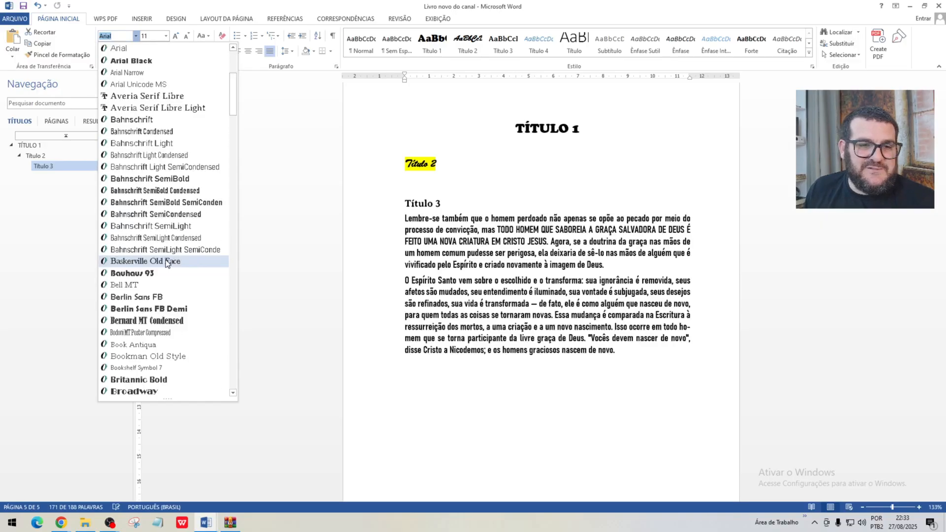
scroll(166, 261, down, 20)
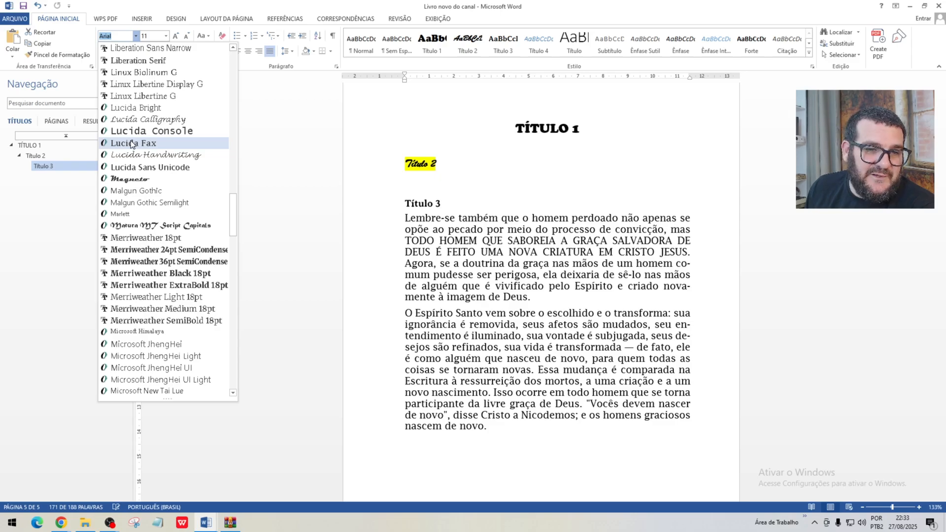
scroll(131, 167, down, 4)
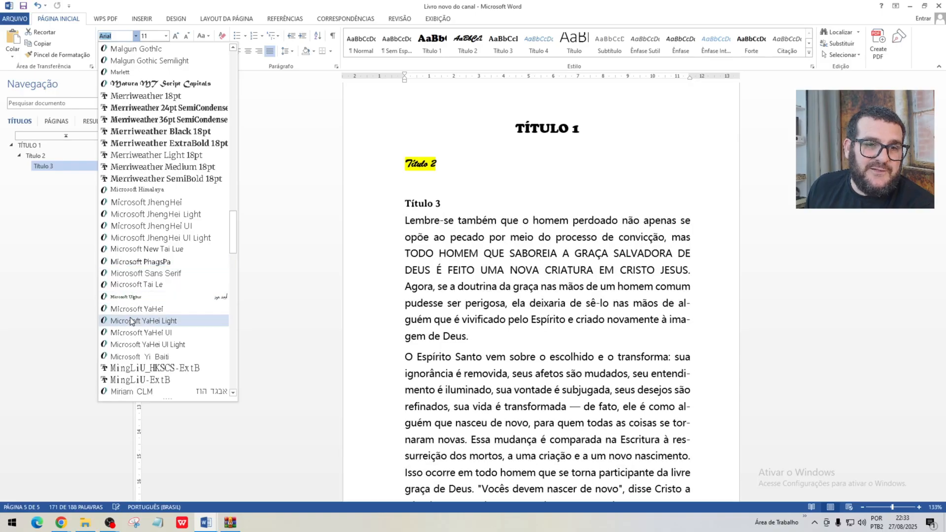
scroll(130, 321, down, 4)
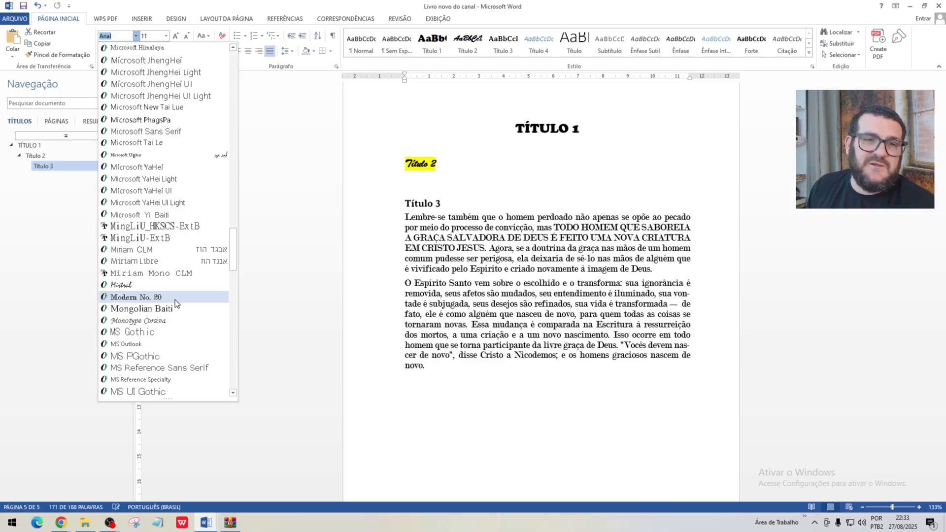
scroll(164, 279, down, 5)
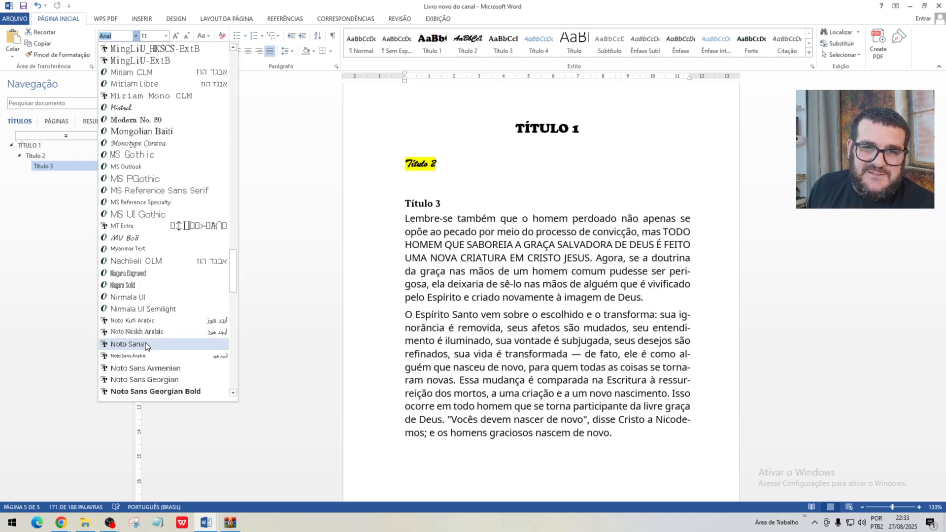
scroll(151, 339, down, 2)
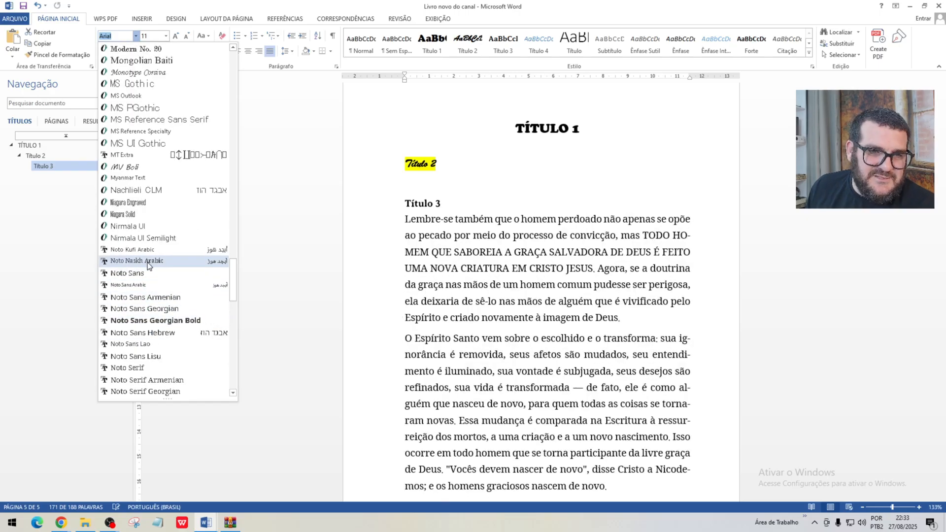
scroll(147, 298, down, 2)
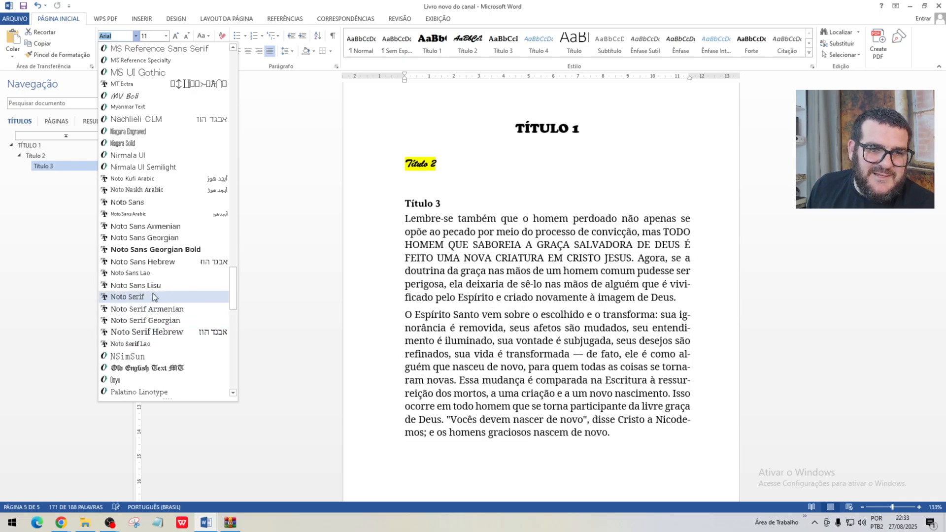
click(154, 296)
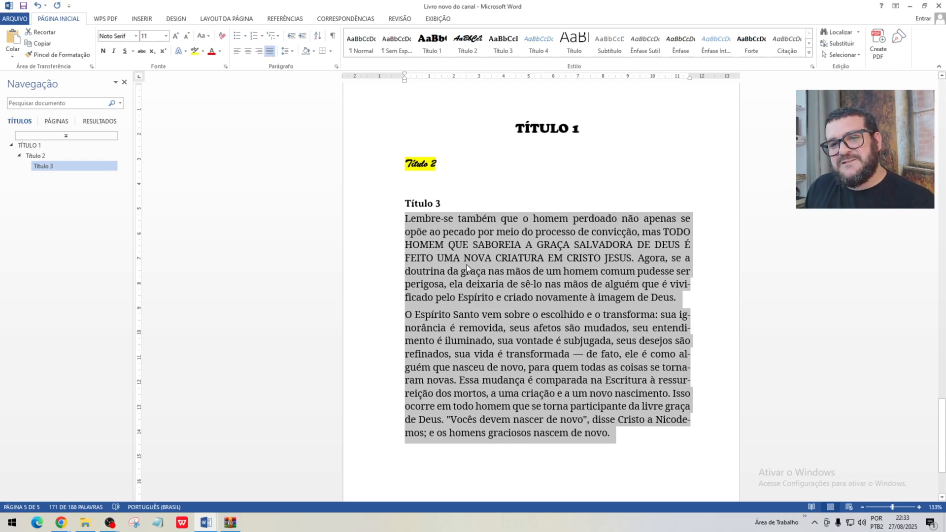
Step: Change the font of the two selected body paragraphs to Frank Ruhl Hofshi
click(136, 36)
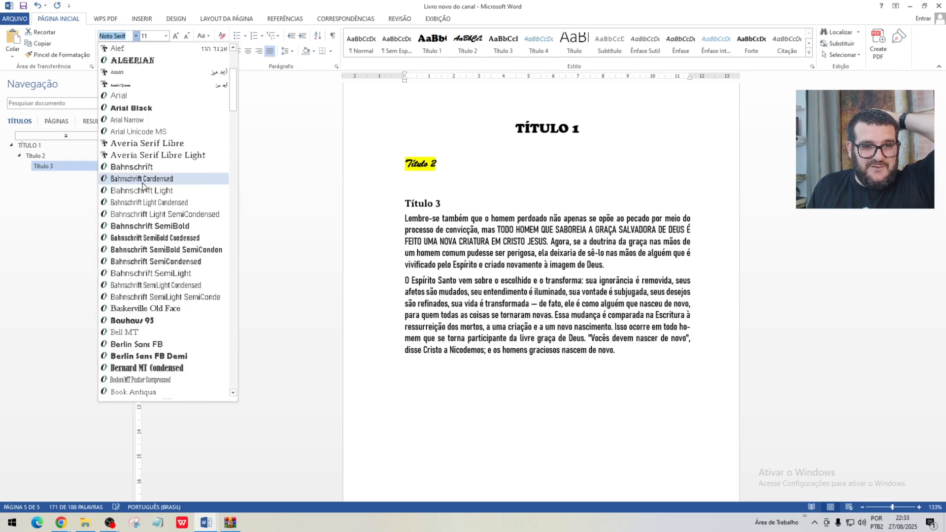
scroll(143, 184, down, 8)
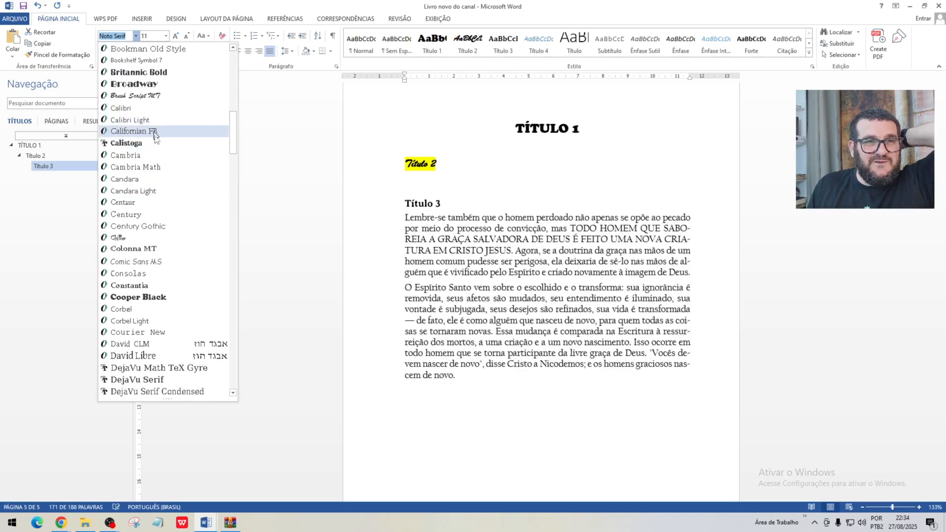
scroll(164, 308, down, 2)
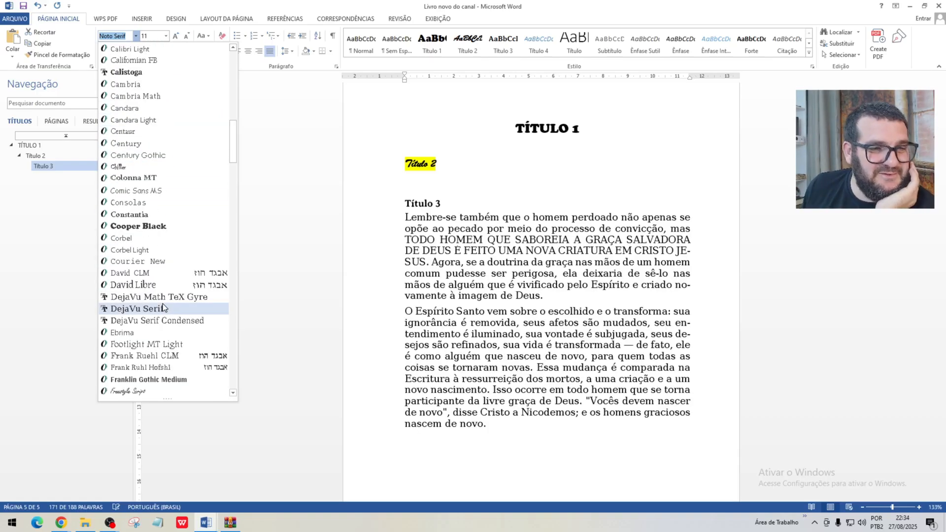
click(147, 368)
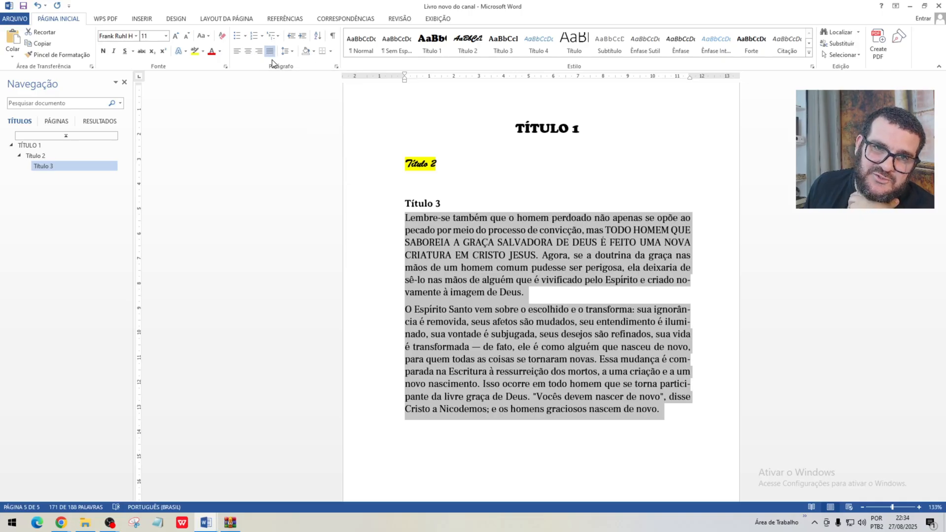
Step: Try left and centred alignment on the two body paragraphs, and return them to justified alignment
click(240, 52)
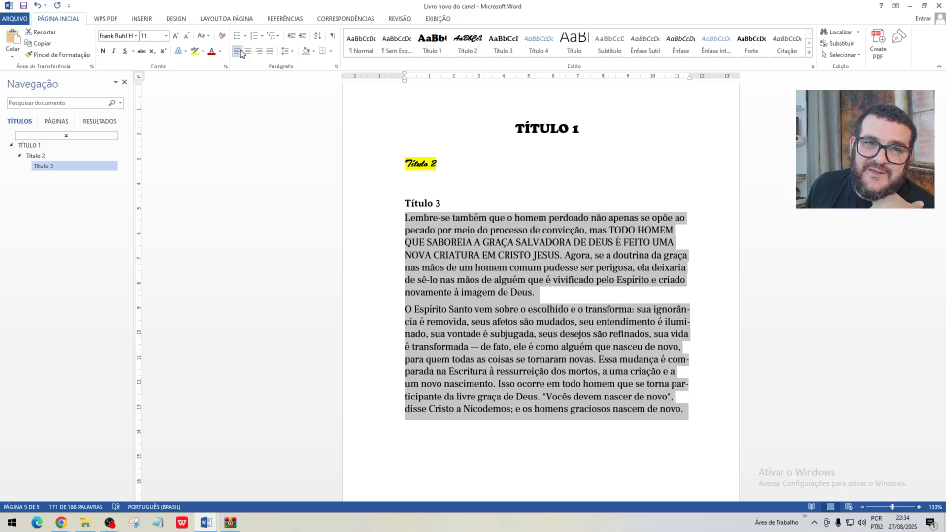
click(248, 51)
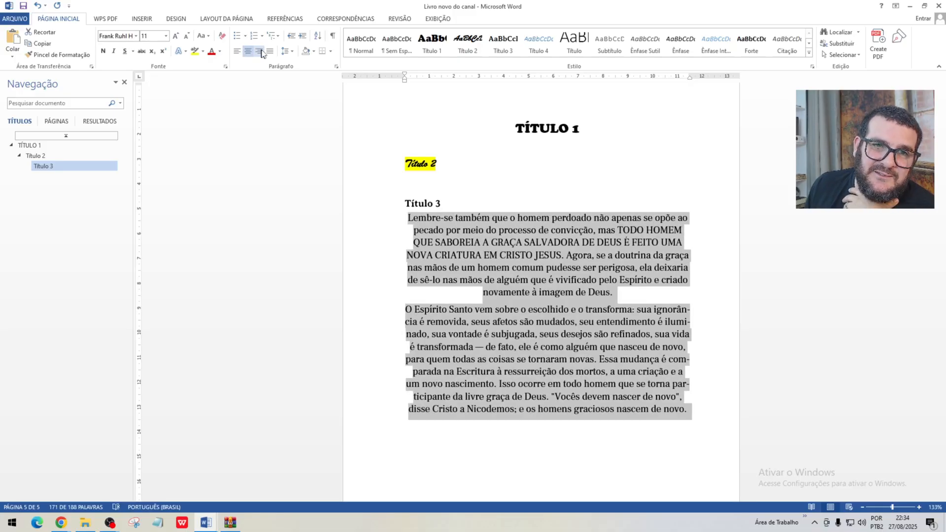
click(269, 52)
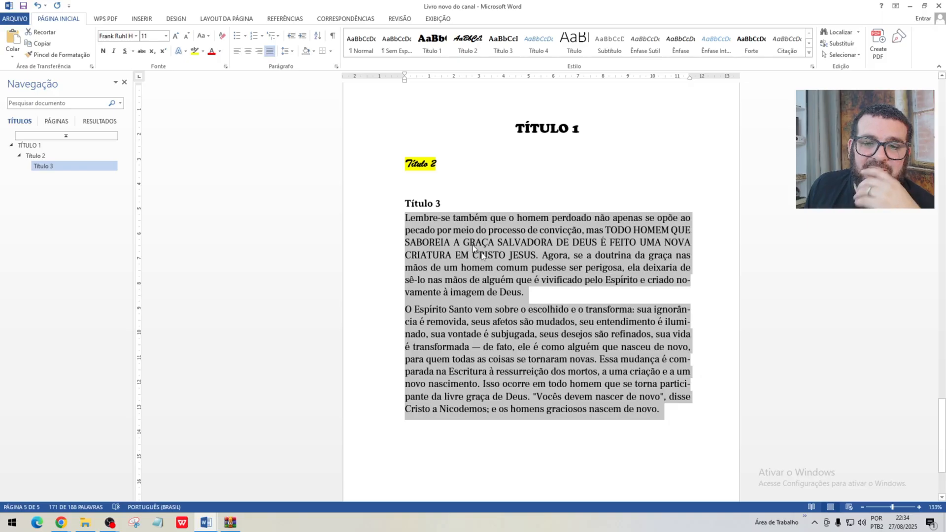
click(492, 294)
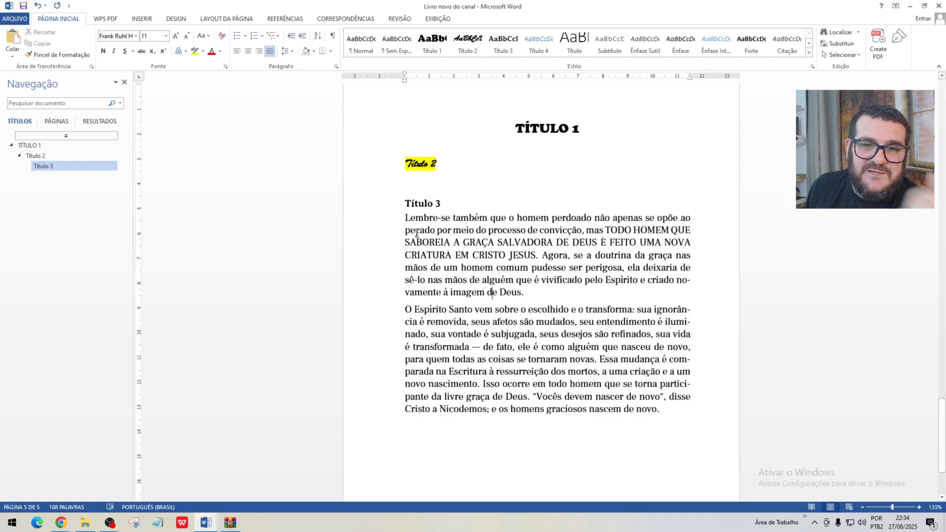
Step: Try a spacing of 36 pt after the two body paragraphs, and set it to 4 pt instead
drag(405, 219, 663, 411)
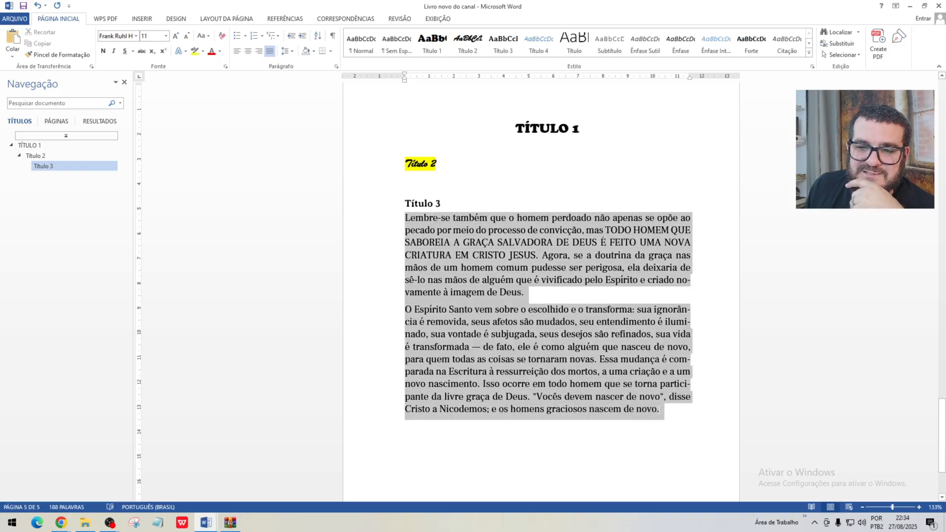
click(244, 18)
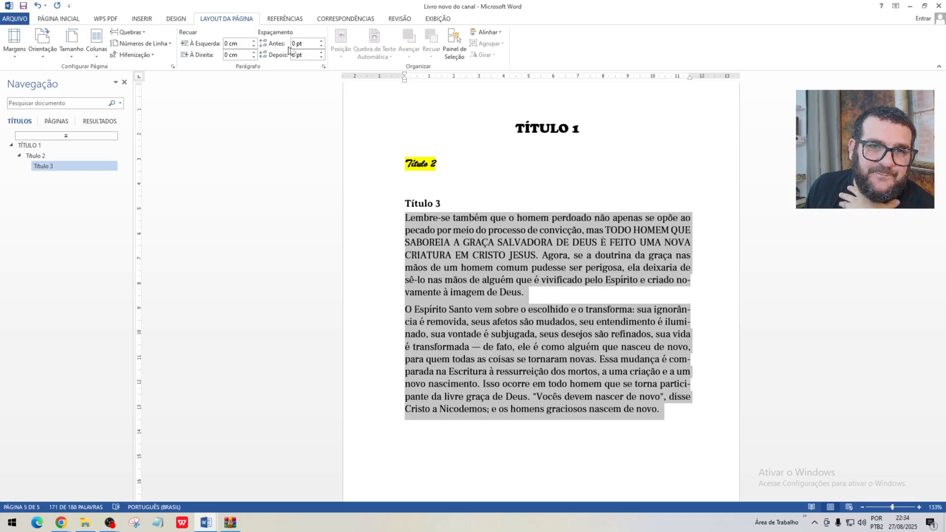
click(311, 54)
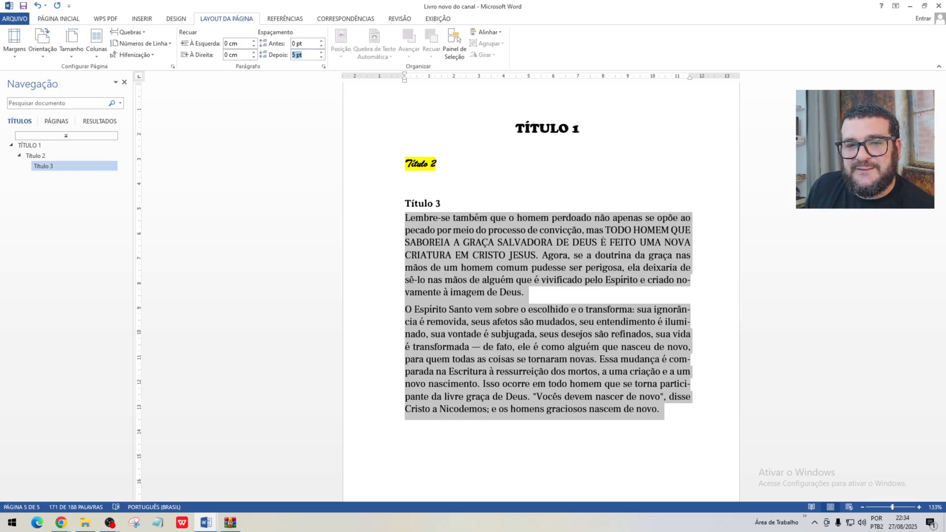
click(321, 53)
click(322, 52)
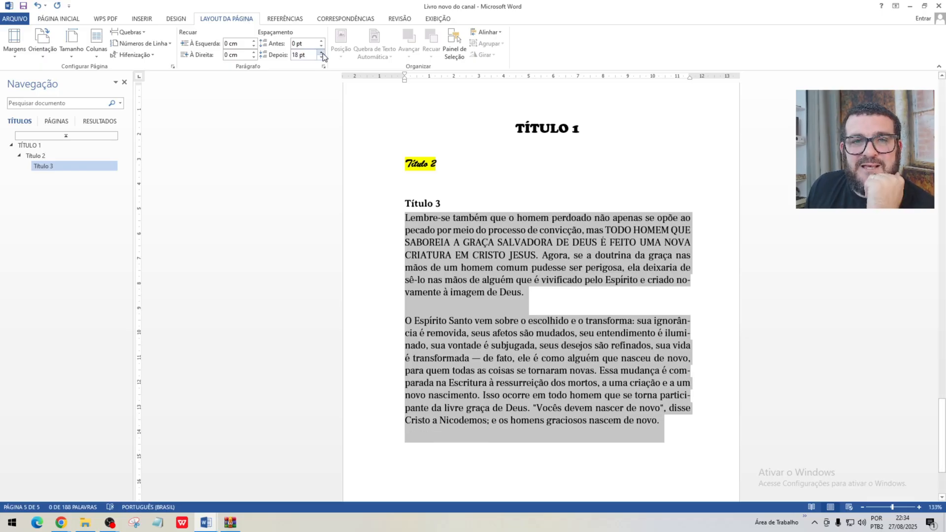
click(322, 52)
click(322, 52)
click(322, 52)
click(322, 52)
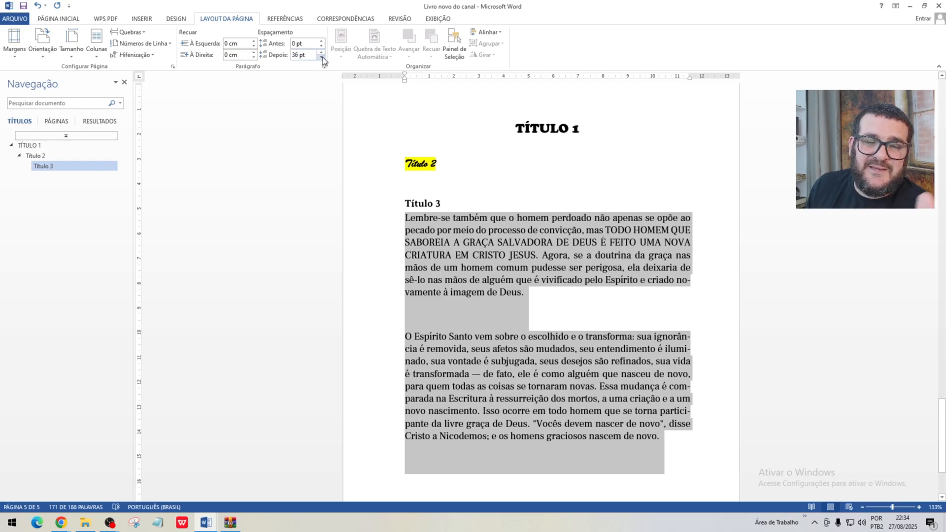
click(307, 55)
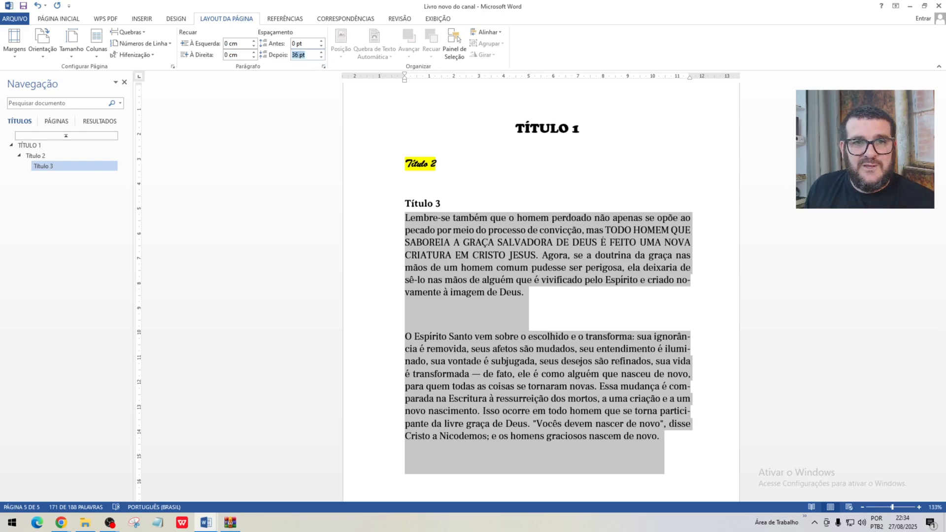
text(4)
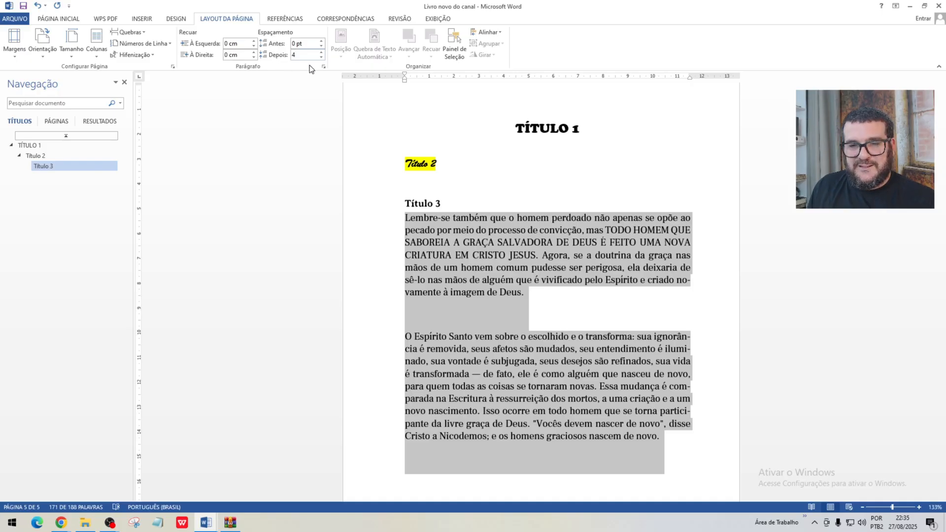
key(Return)
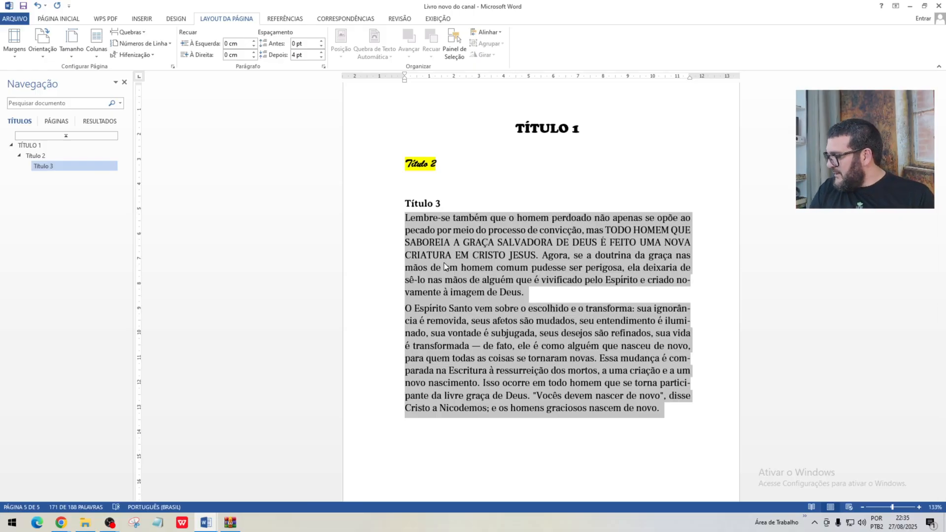
Step: Examine the first-line indent of the paragraph under heading 05 in Impronunciável - Agostinho, and return to Livro novo do canal
key(alt+Tab)
key(alt+Tab)
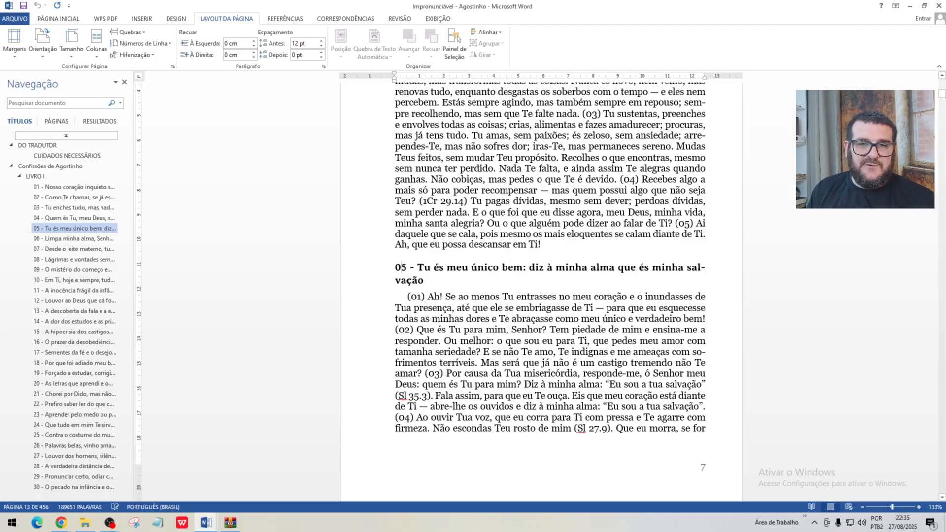
scroll(412, 251, down, 2)
drag(408, 235, 427, 234)
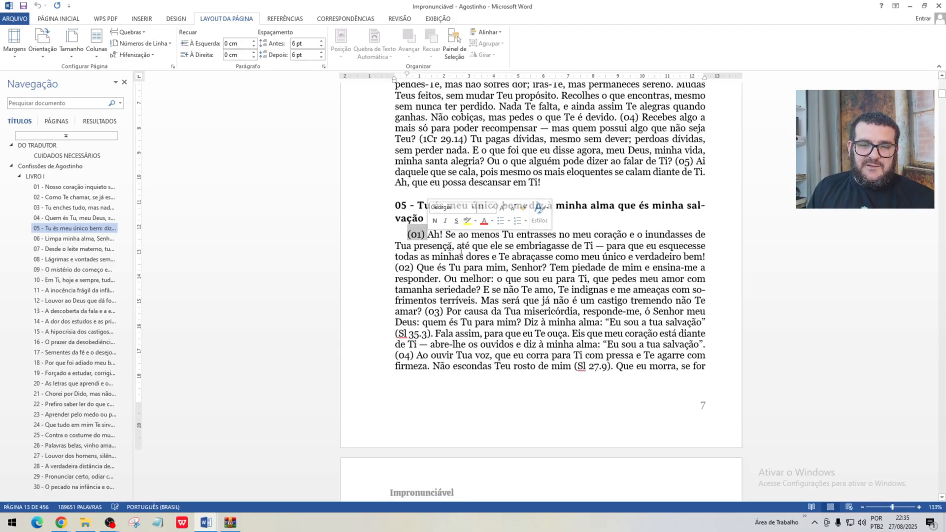
key(alt+Tab)
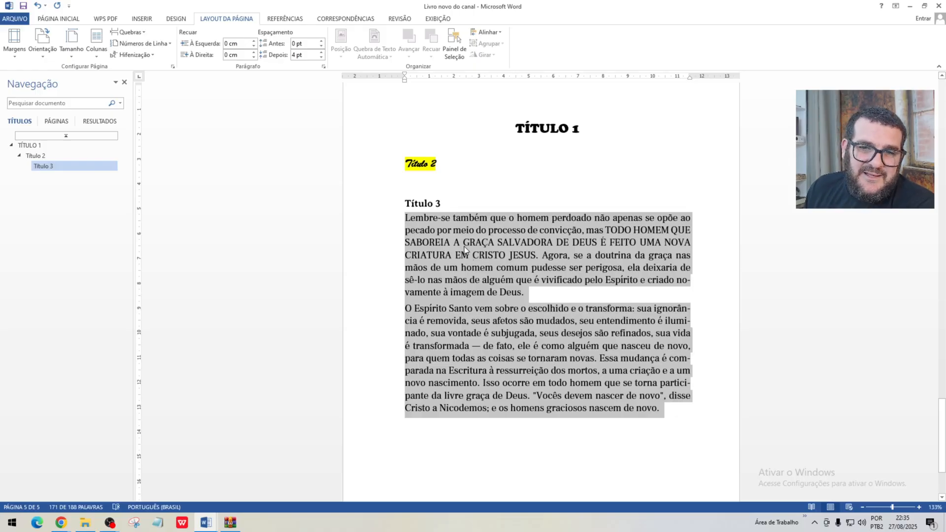
Step: Choose Primeira linha as the special indent in the paragraph settings of the two selected body paragraphs
right_click(469, 241)
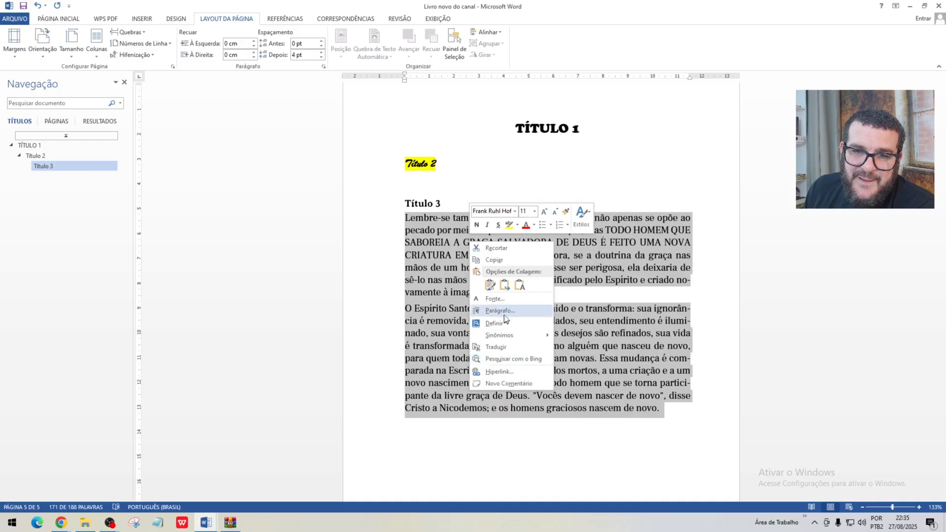
click(501, 311)
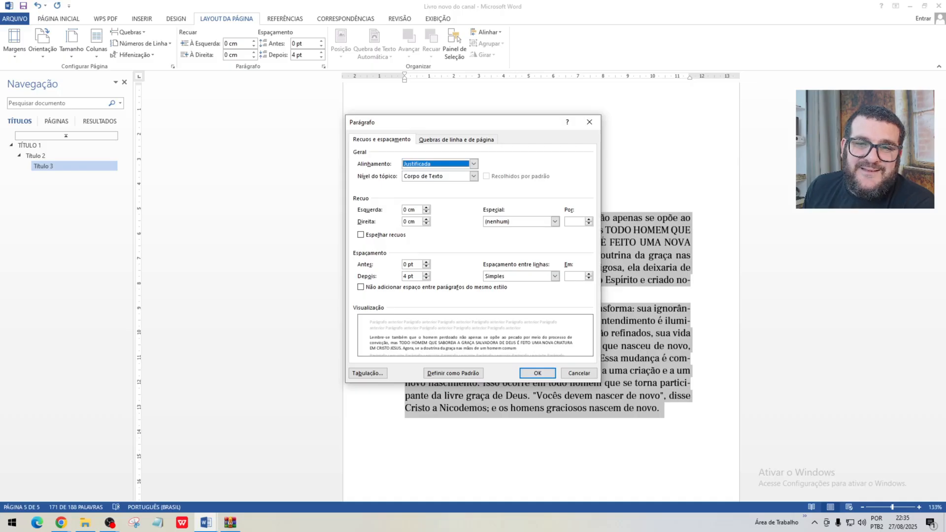
drag(418, 127, 672, 115)
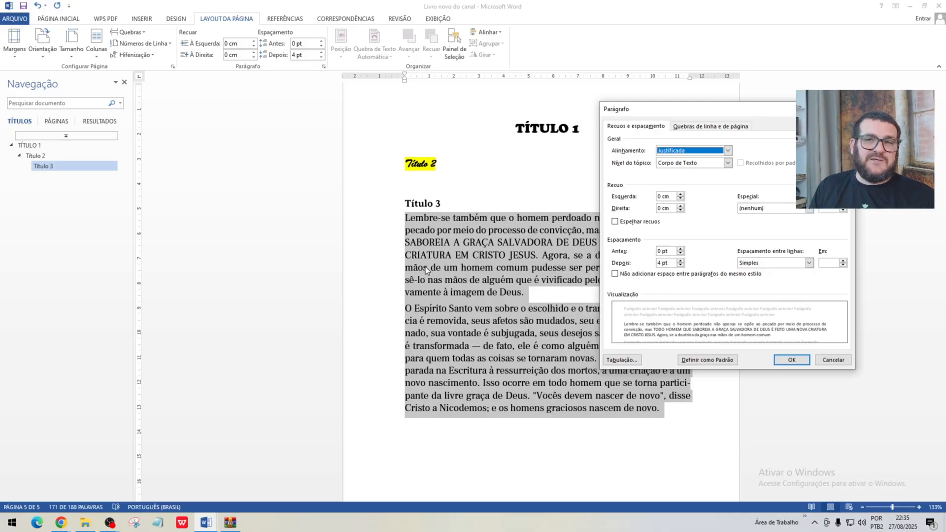
click(808, 208)
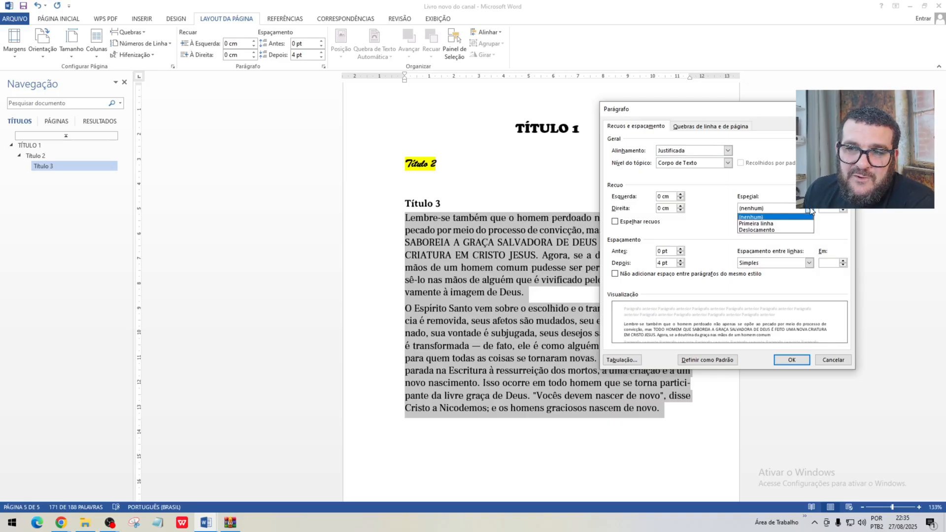
click(774, 224)
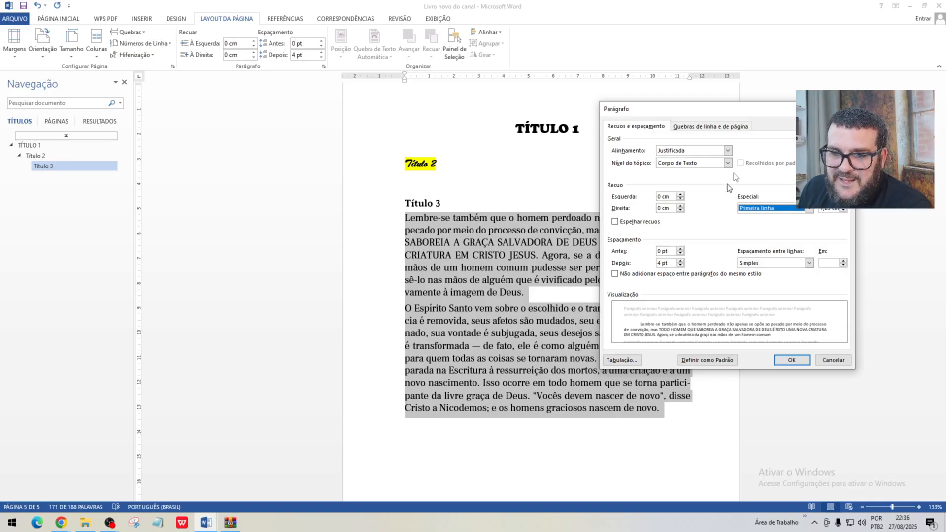
drag(709, 112, 360, 52)
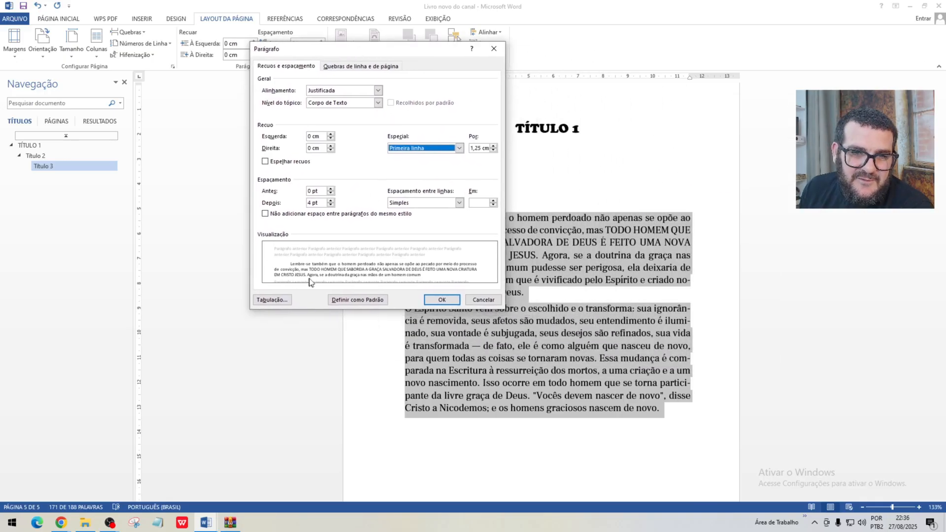
Step: Set the first-line indent to 0,5 cm and apply it to the two body paragraphs
double_click(478, 148)
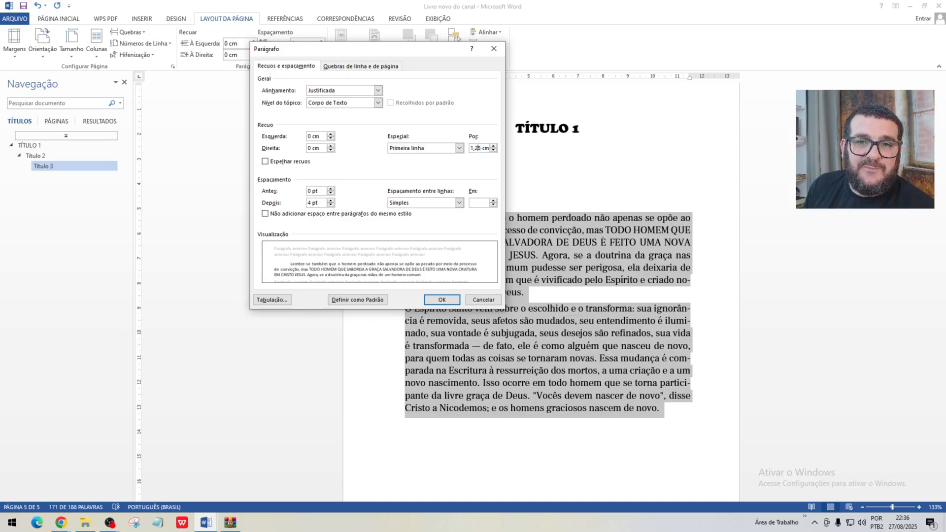
drag(489, 149, 470, 148)
text(0,)
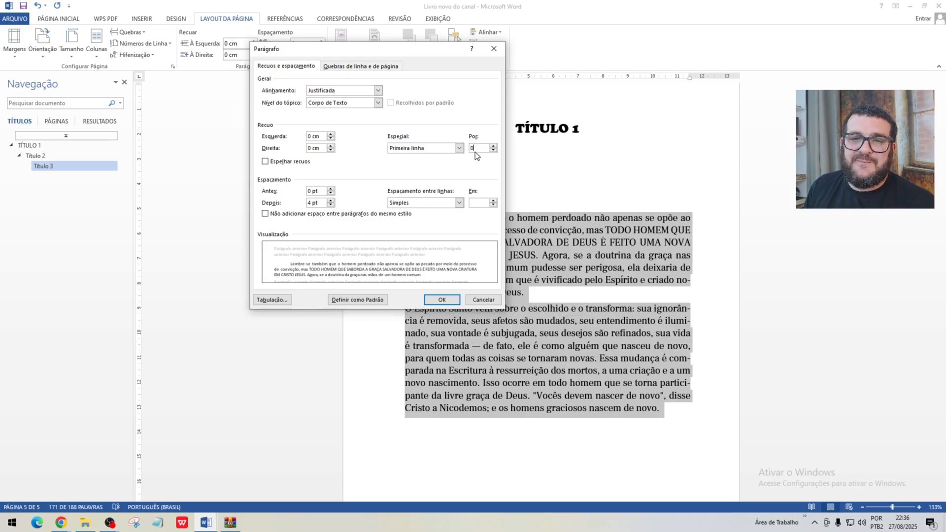
text(5)
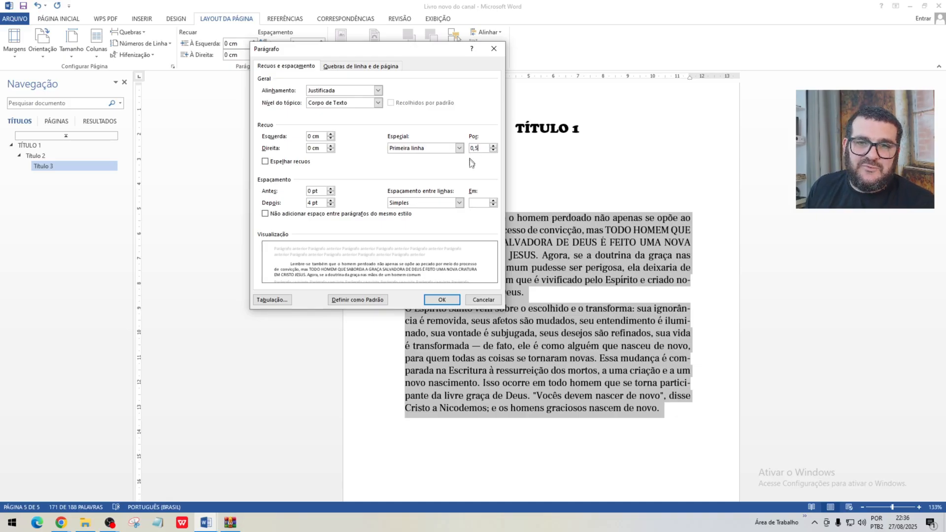
click(474, 203)
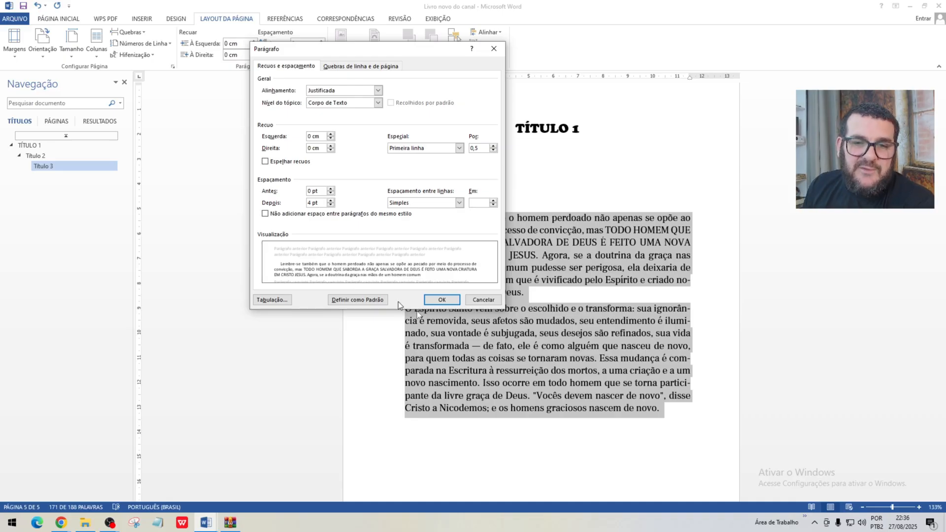
click(441, 299)
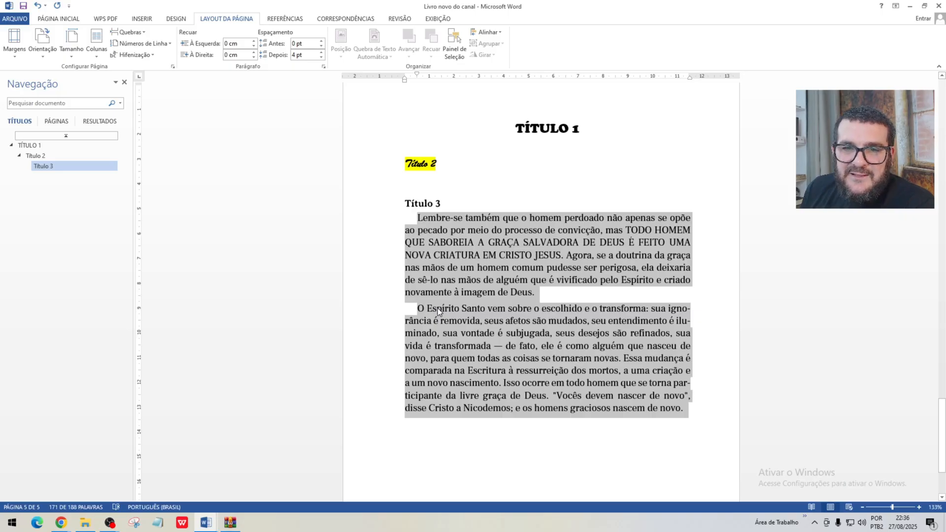
click(449, 291)
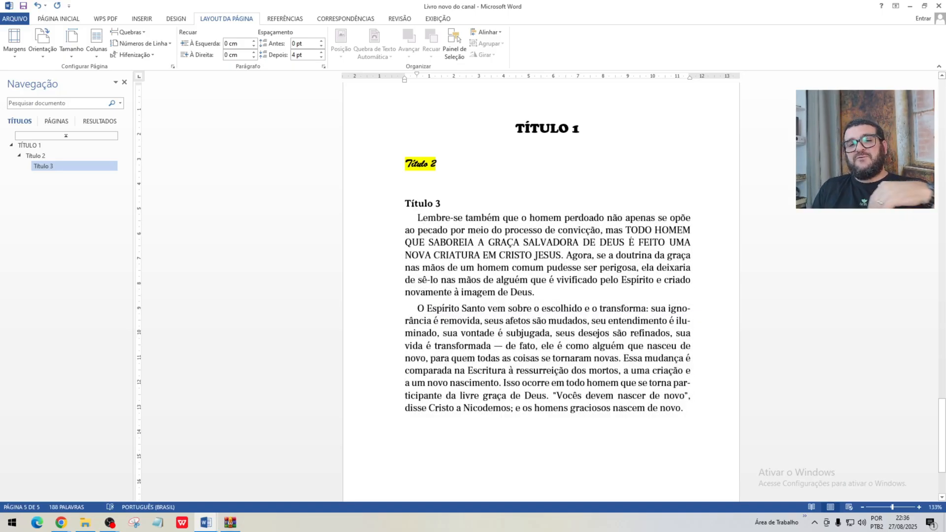
Step: Update the Normal style to match the formatting of the two body paragraphs under Título 3
mouse_move(418, 219)
mouse_down()
mouse_move(640, 400)
mouse_move(492, 242)
mouse_move(407, 222)
mouse_up()
click(658, 408)
click(688, 409)
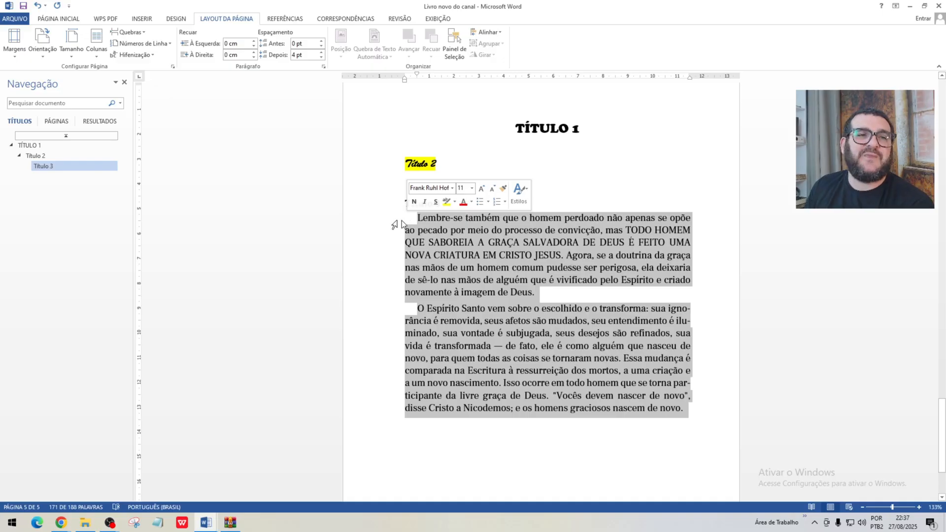
click(69, 19)
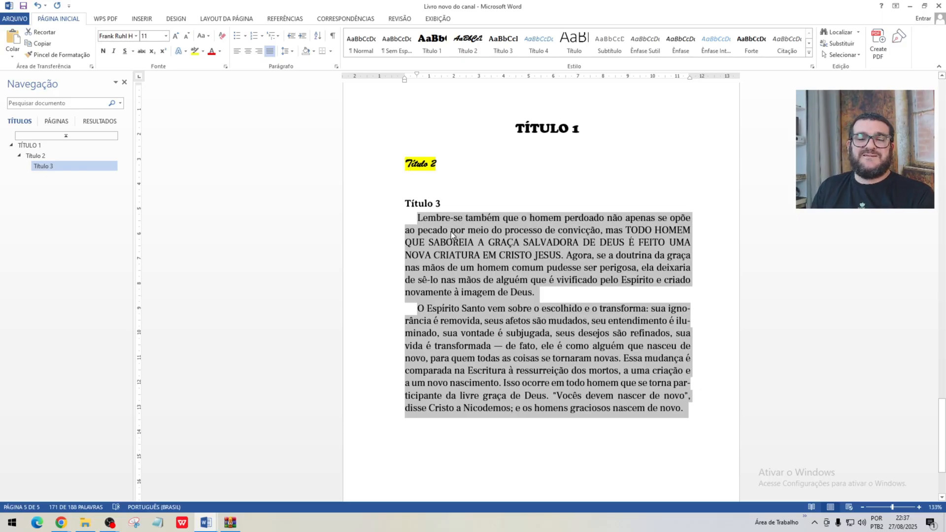
right_click(356, 42)
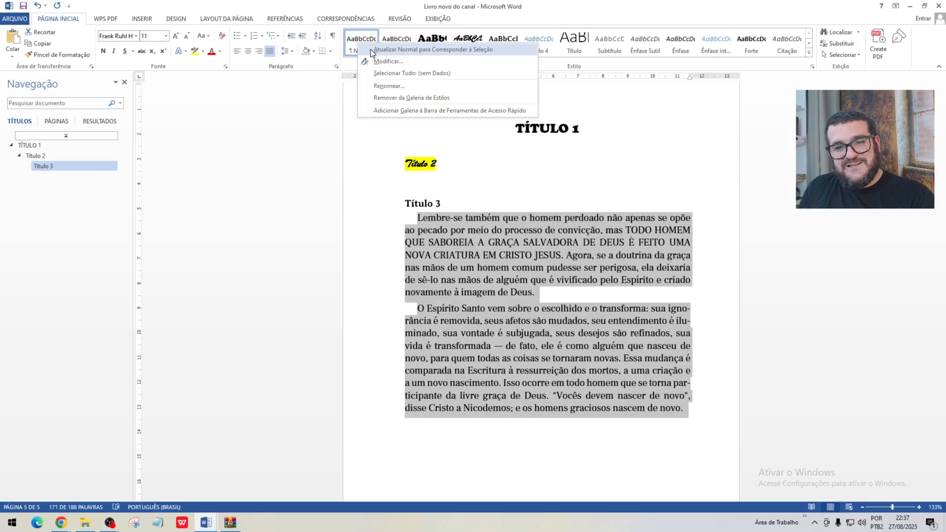
click(389, 49)
click(474, 296)
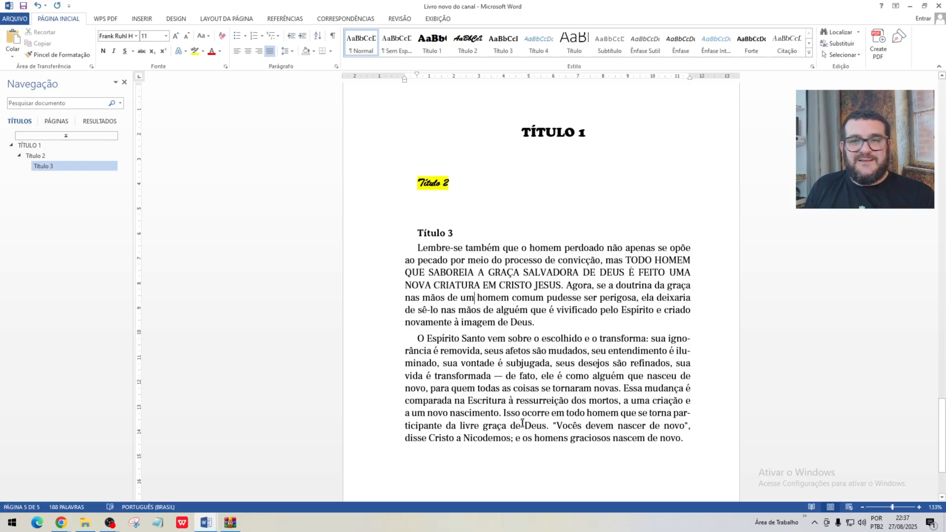
Step: Delete the sample headings and both body paragraphs from page 5
shift+click(493, 140)
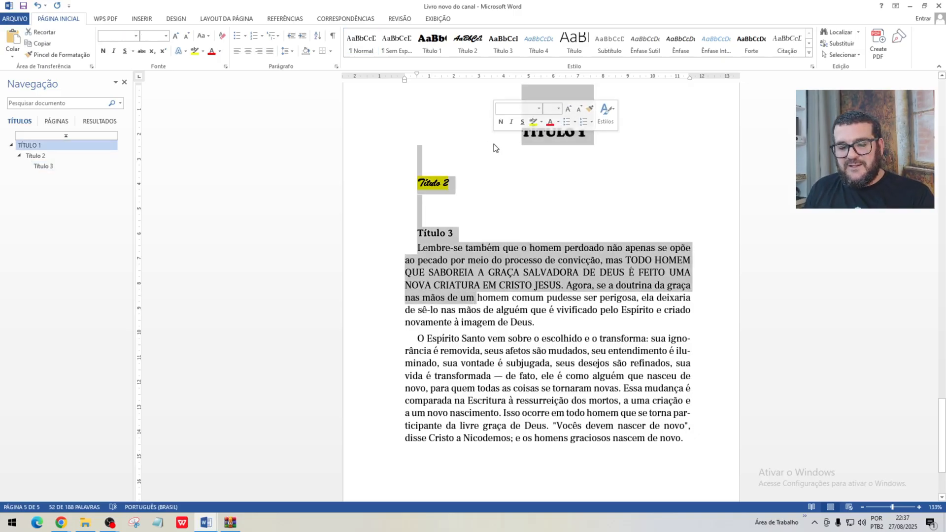
shift+click(700, 441)
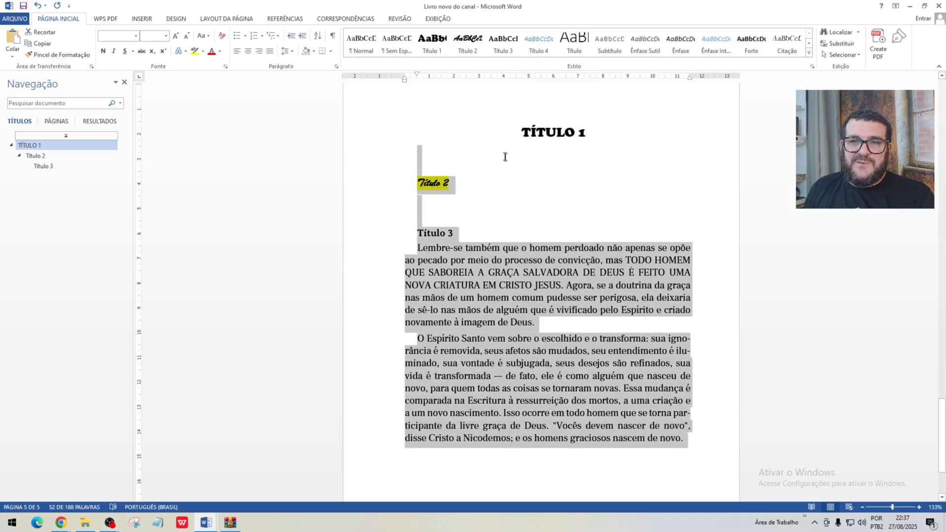
key(Delete)
Step: Paste the text "Sobre João Calvino" with its body paragraphs onto the emptied page of Livro novo do canal
key(alt+Tab)
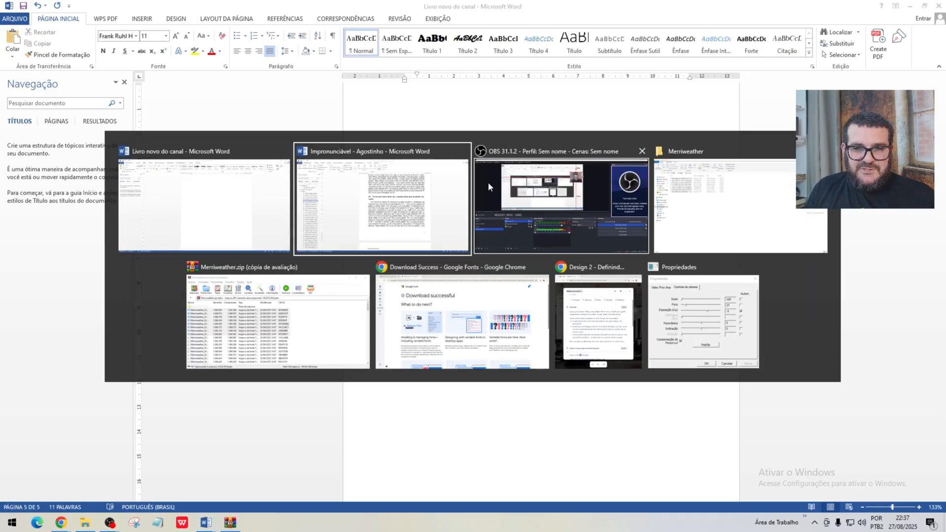
key(alt+shift+Tab)
key(alt+Tab)
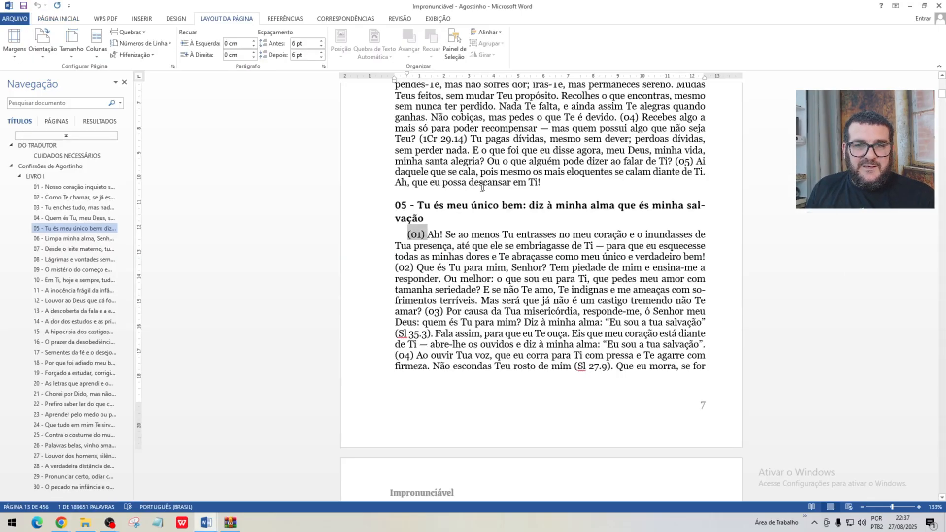
click(407, 219)
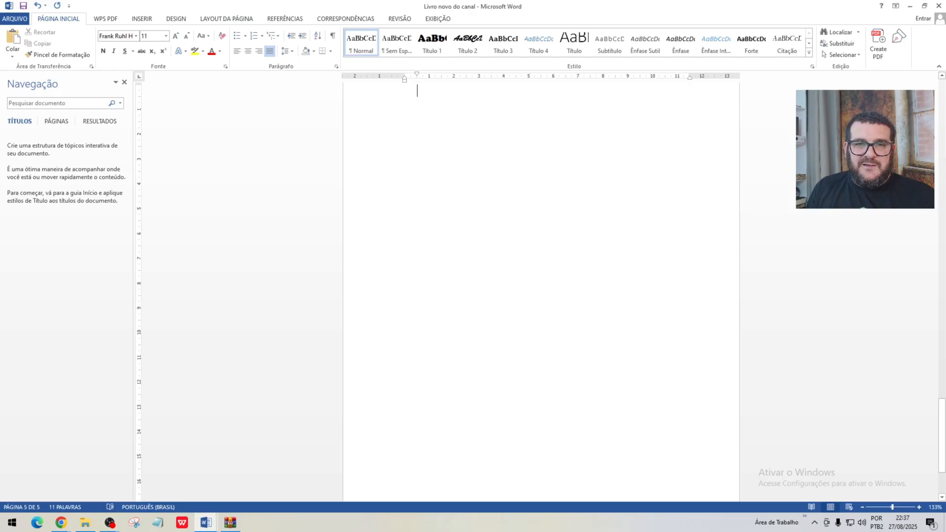
key(alt+Tab)
key(ctrl+v)
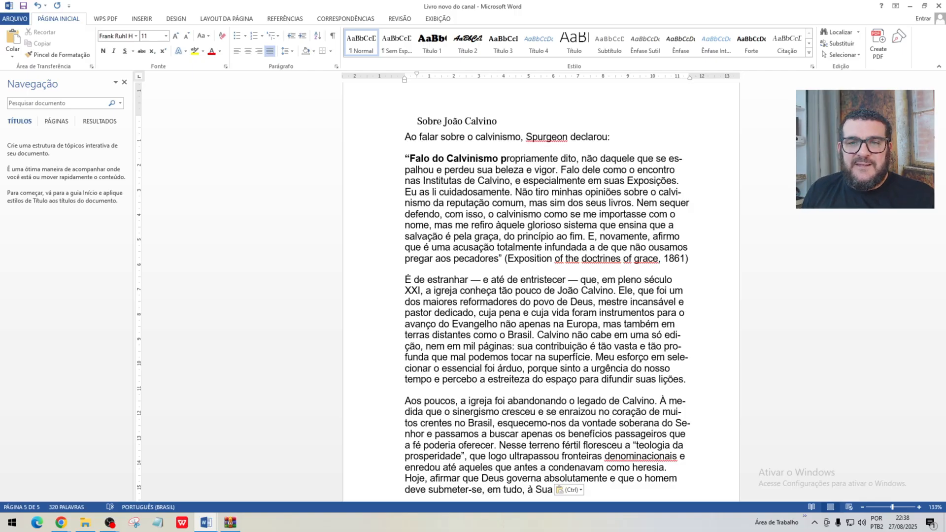
scroll(488, 203, down, 2)
scroll(488, 203, up, 4)
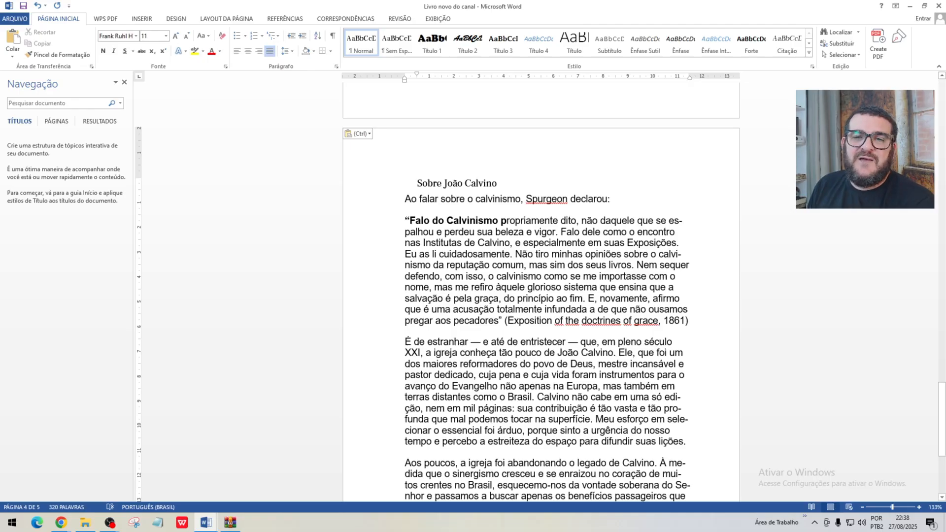
Step: Apply the style Título 1 to "Sobre João Calvino" and Título 3 to "Ao falar sobre o calvinismo, Spurgeon declarou:"
drag(447, 221, 597, 287)
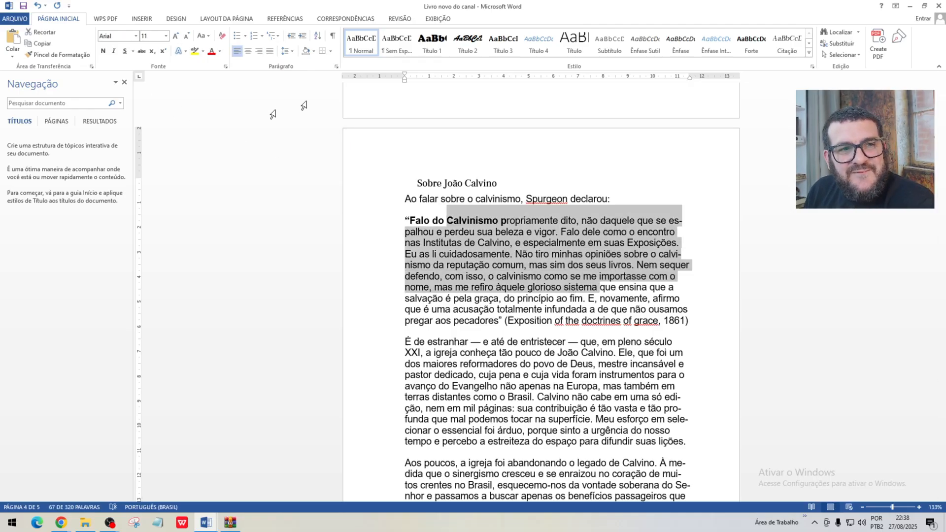
click(516, 242)
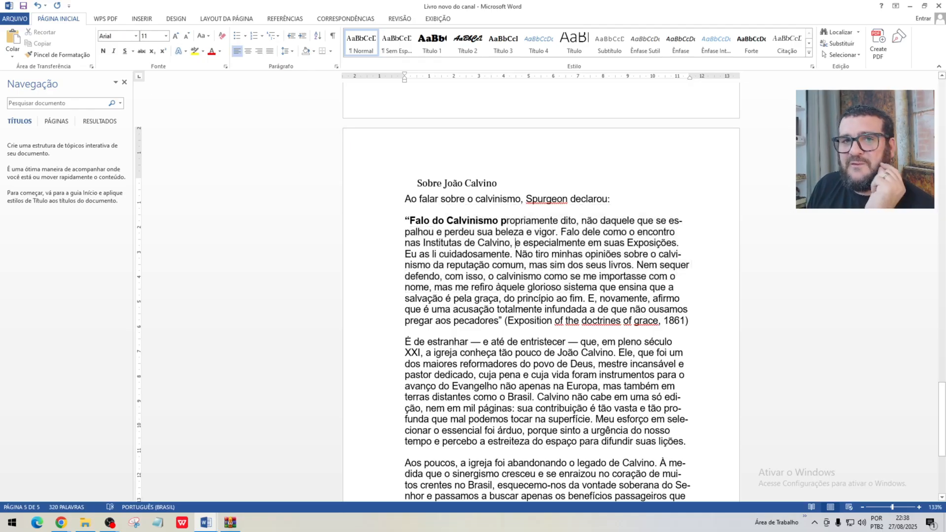
click(476, 184)
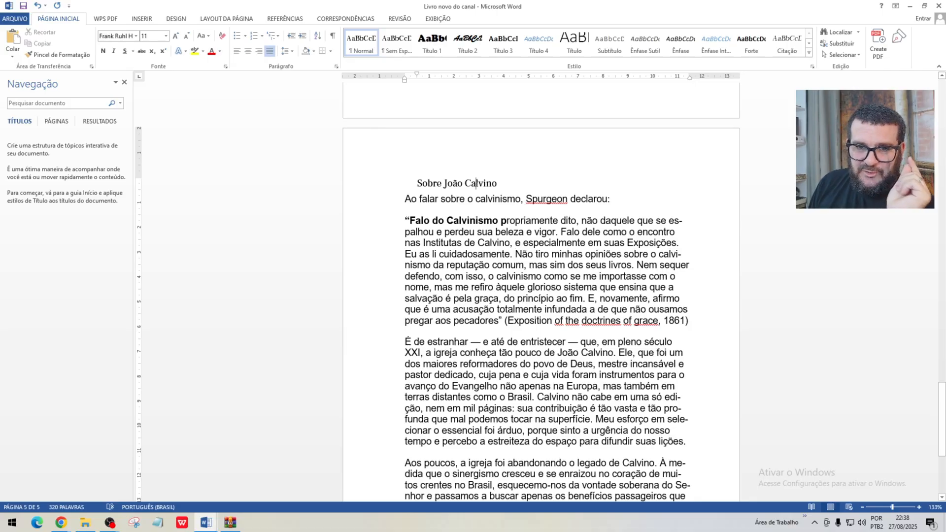
click(434, 47)
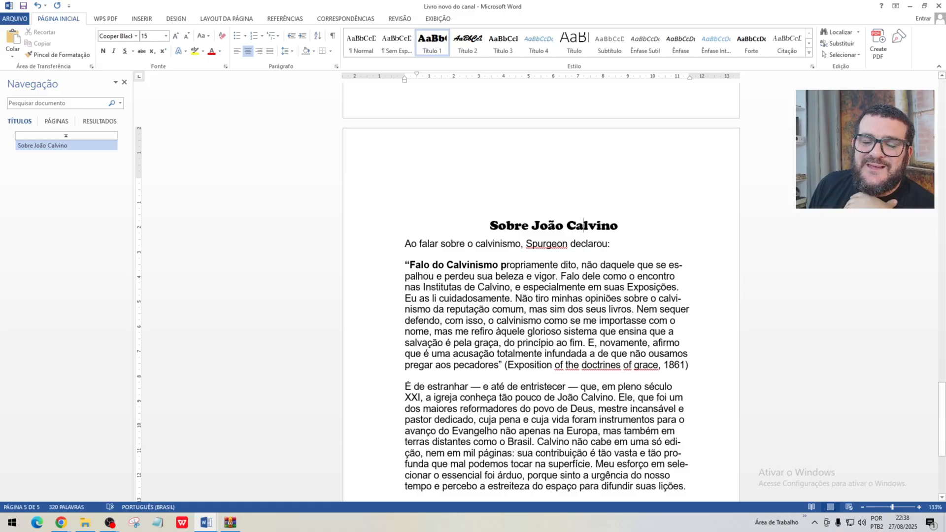
click(485, 243)
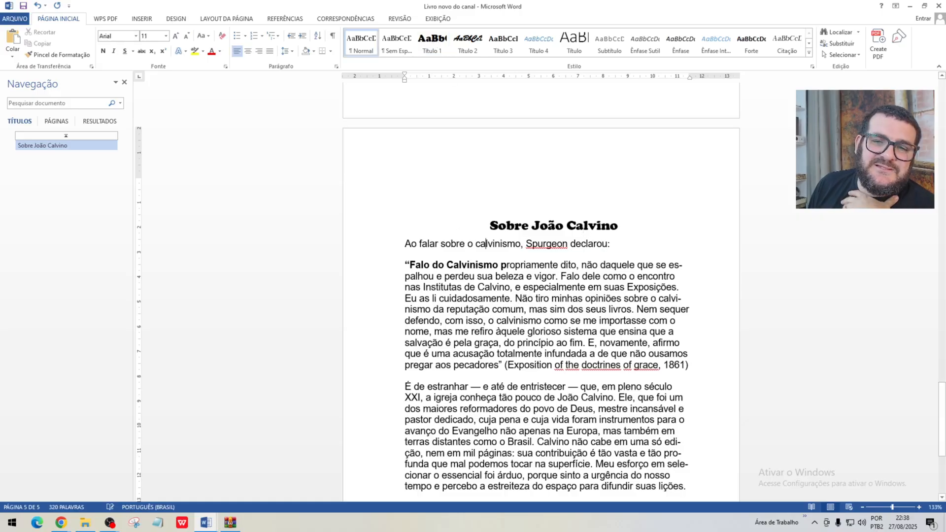
click(501, 46)
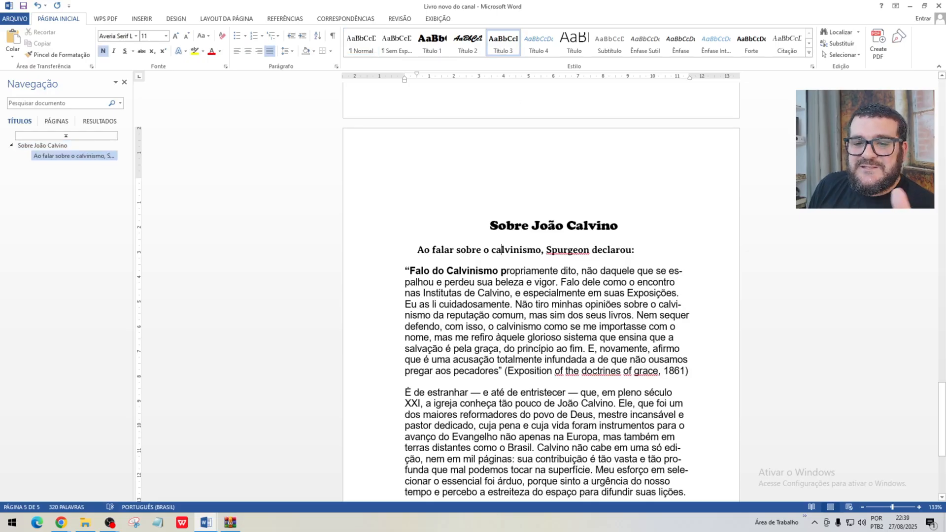
Step: Apply the Normal style to the quotation starting "Falo do Calvinismo" and to the two body paragraphs following it
click(499, 293)
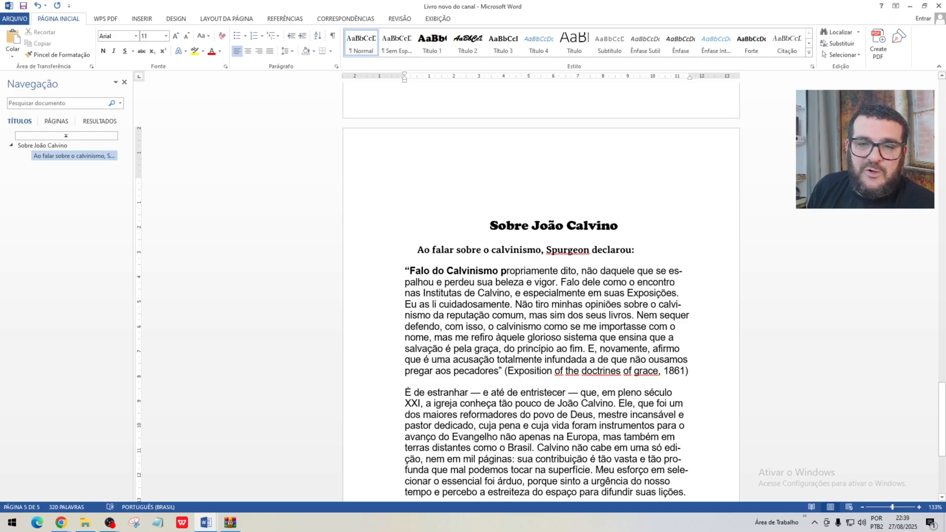
click(363, 48)
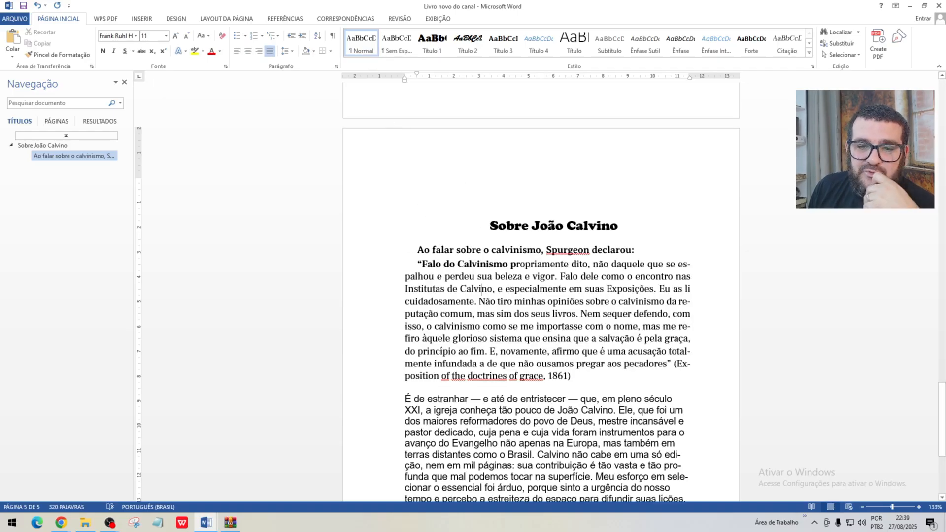
scroll(481, 290, down, 2)
scroll(453, 268, down, 2)
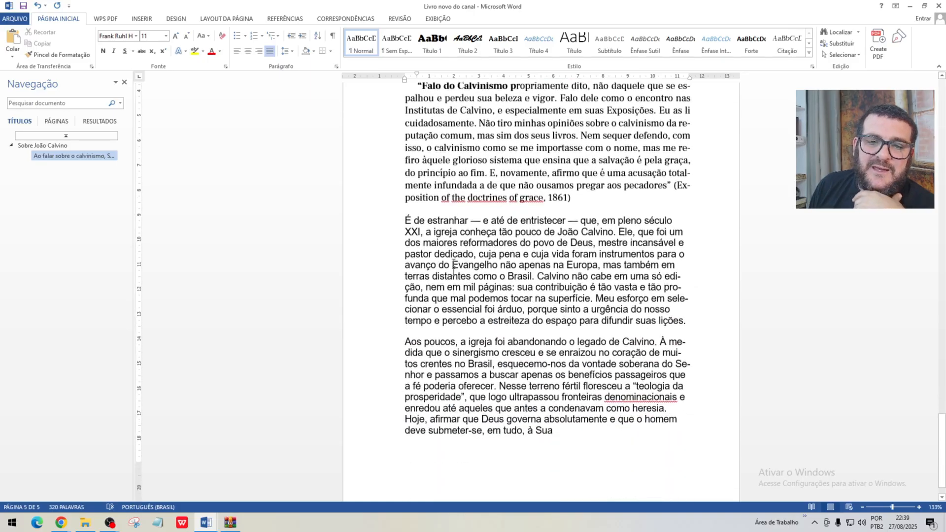
drag(426, 133, 520, 368)
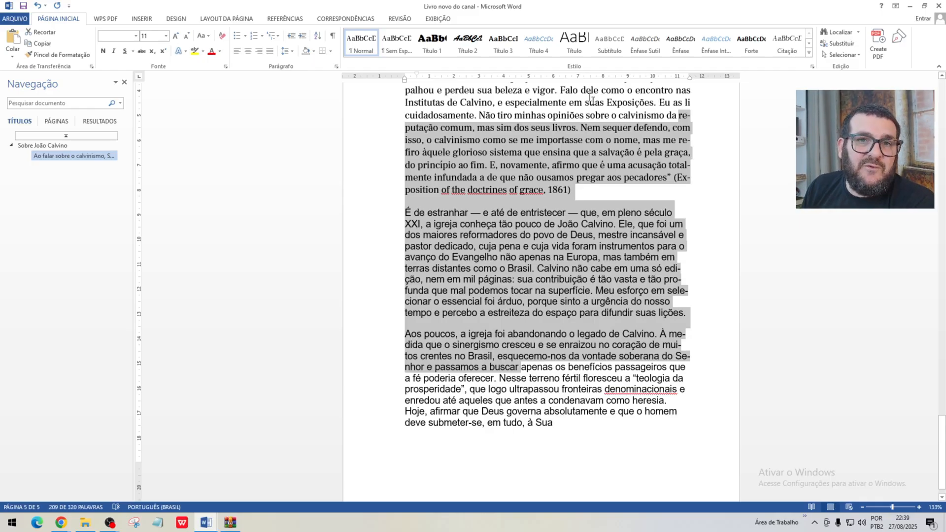
click(365, 50)
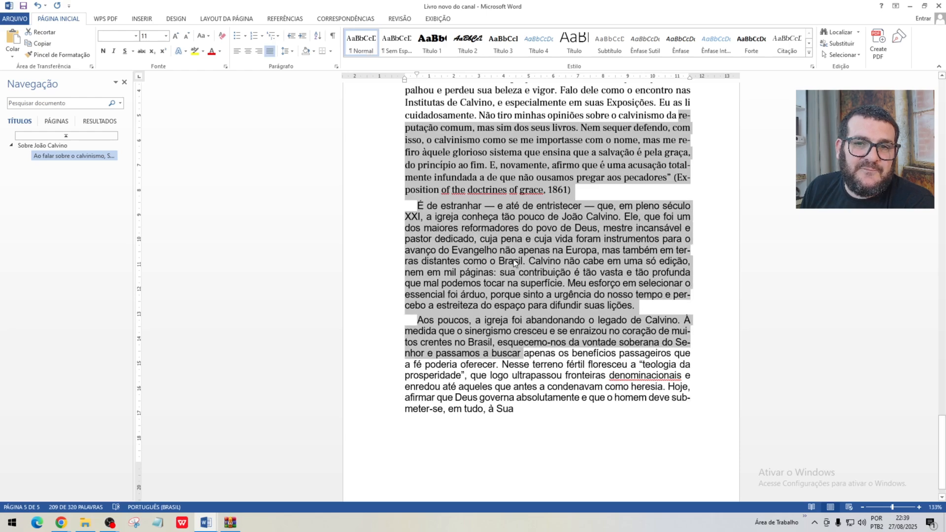
click(433, 170)
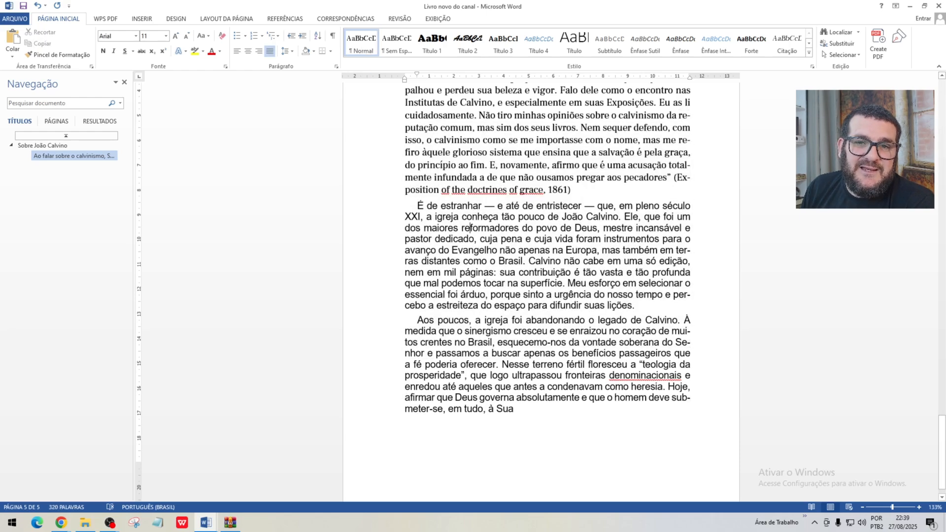
Step: Apply the Normal style to the last two body paragraphs and Título 2 to "Ao falar sobre o calvinismo, Spurgeon declarou:"
click(356, 49)
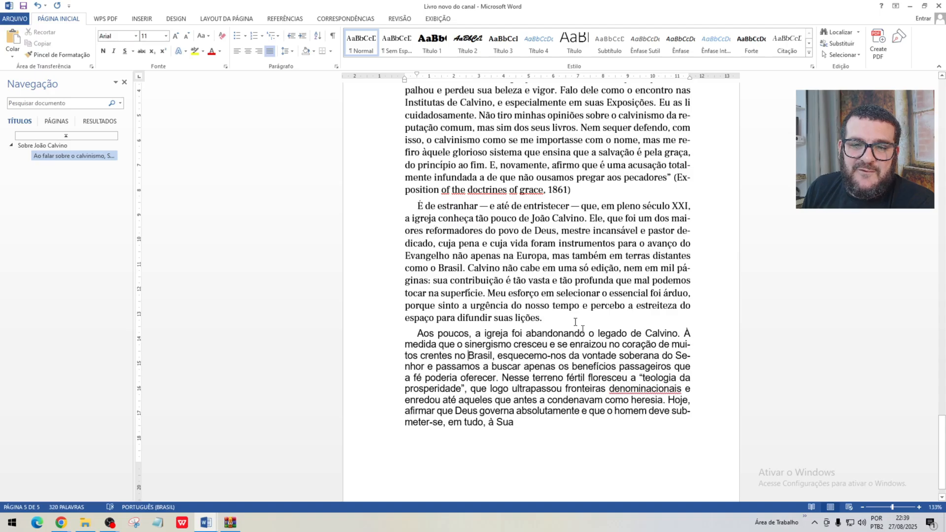
scroll(452, 358, up, 2)
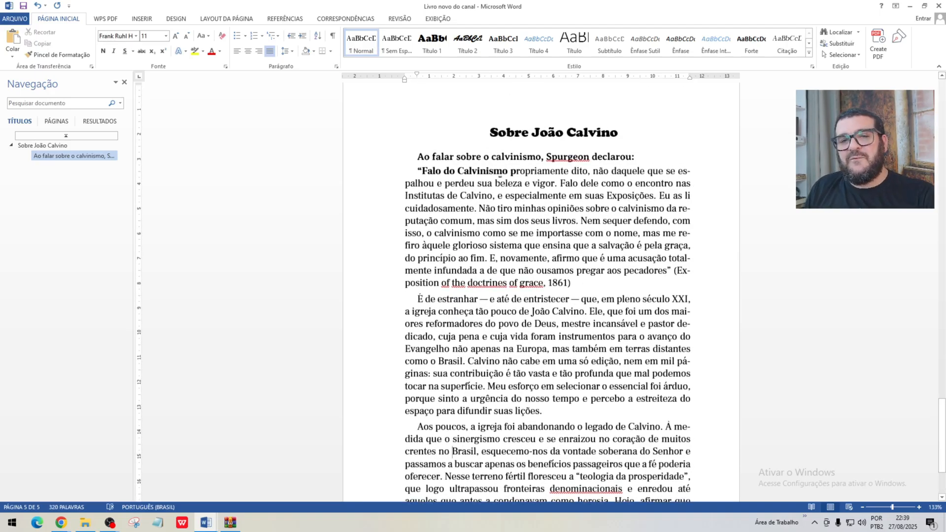
click(509, 157)
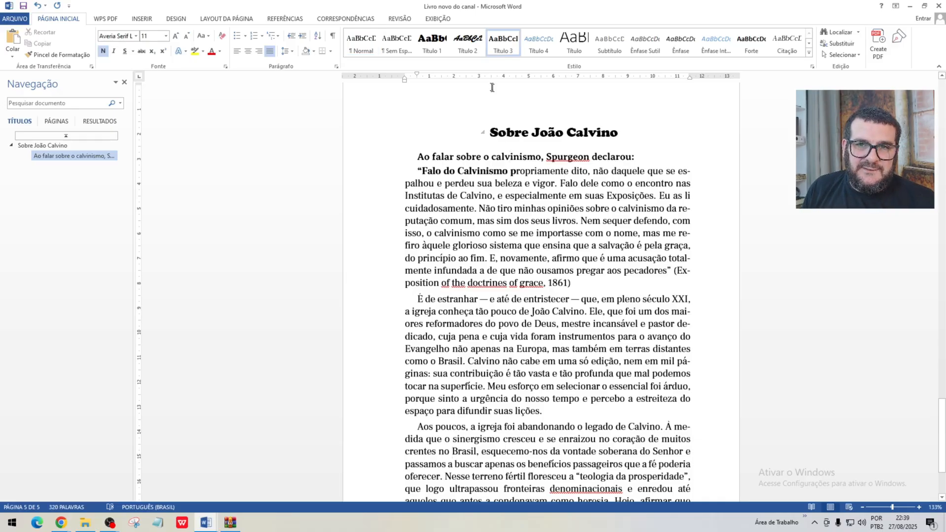
click(474, 49)
click(485, 206)
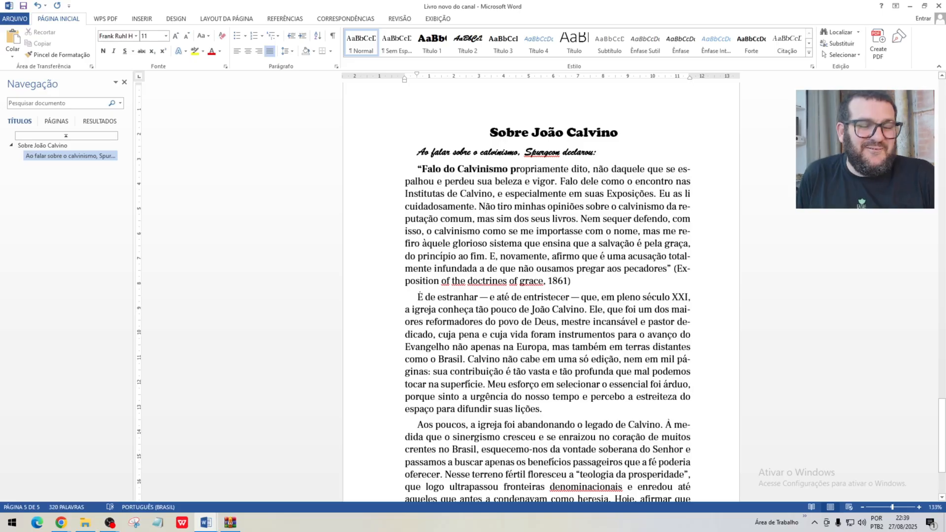
Step: Switch to the document Impronunciável - Agostinho and examine the styling of the LIVRO I title, its introduction and the numbered chapter headings
key(alt+Tab)
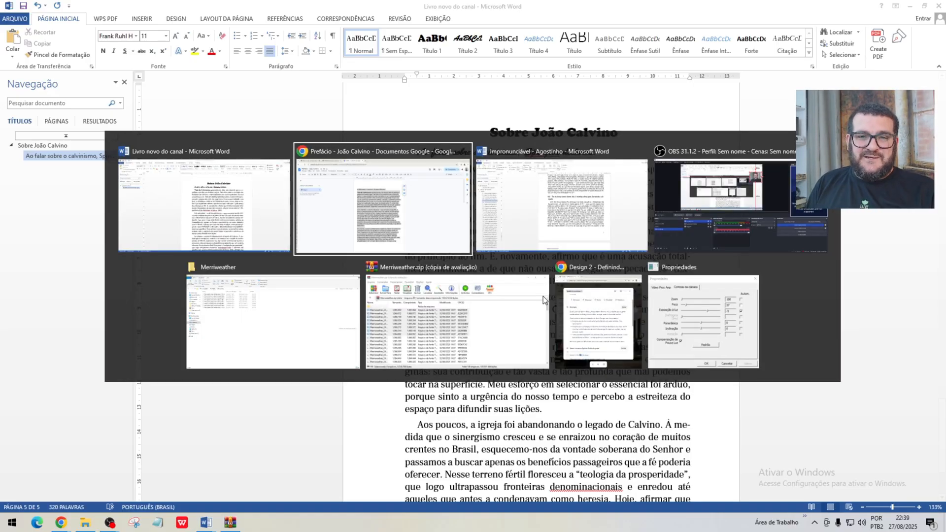
scroll(509, 293, up, 4)
scroll(510, 292, up, 20)
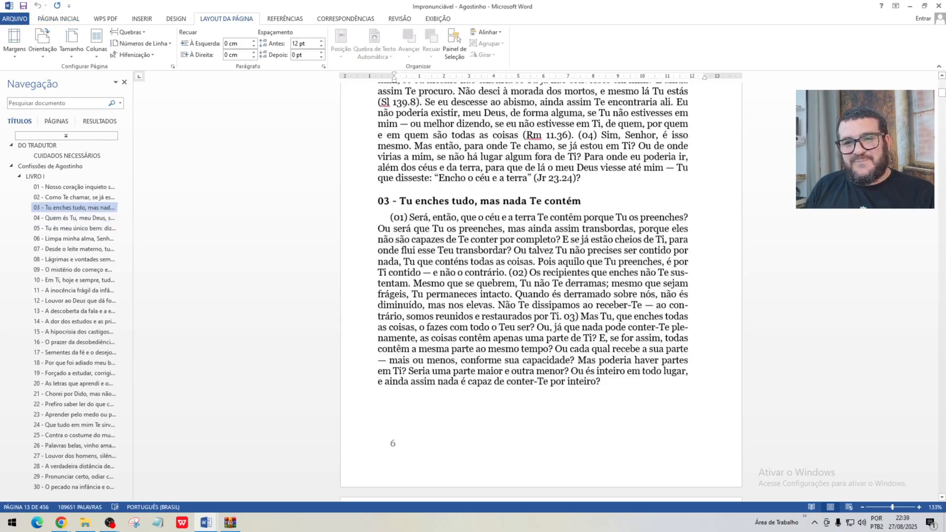
scroll(505, 309, down, 4)
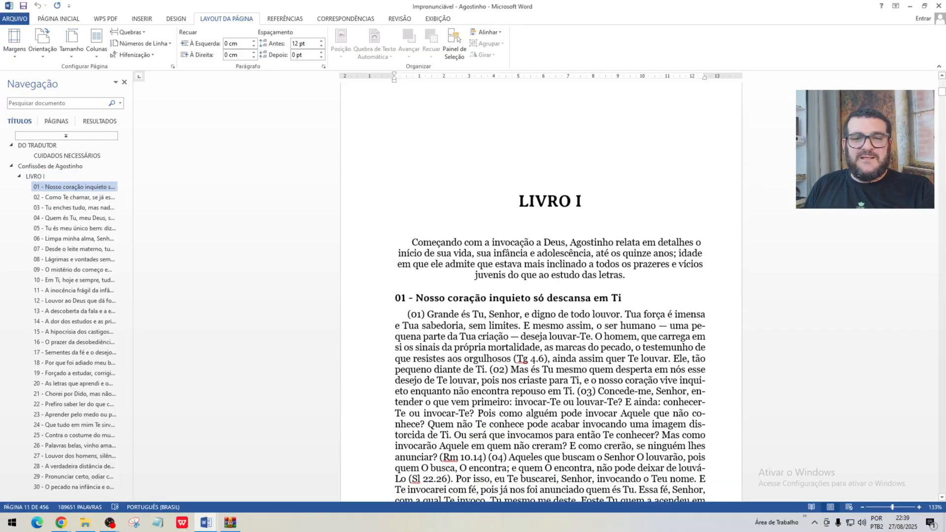
click(523, 253)
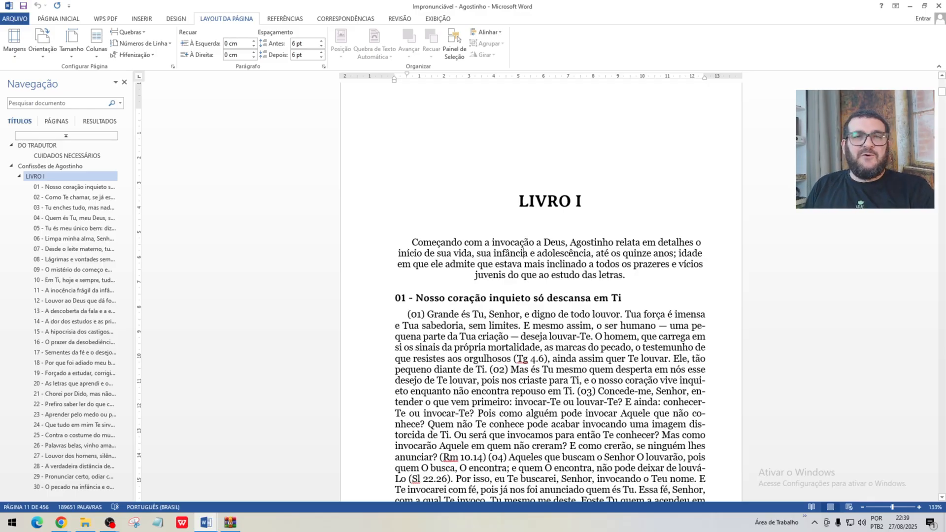
scroll(527, 244, down, 1)
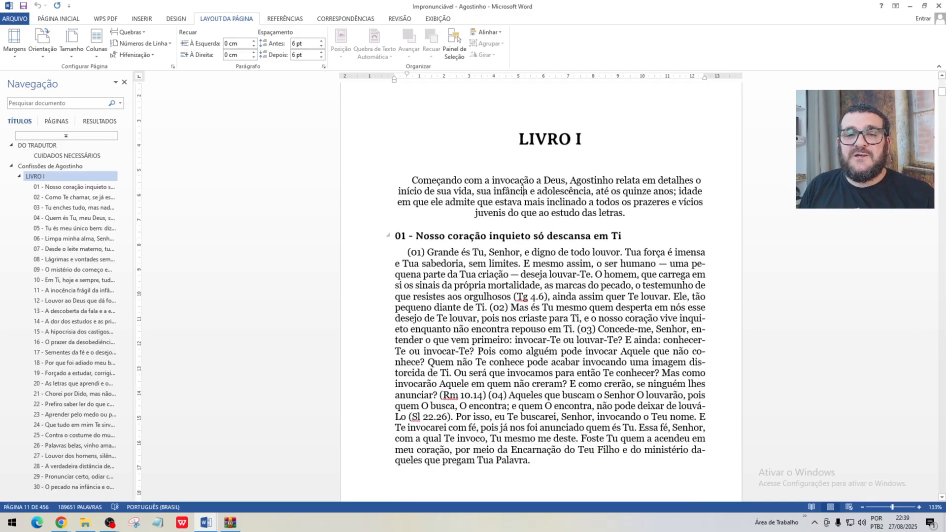
click(499, 236)
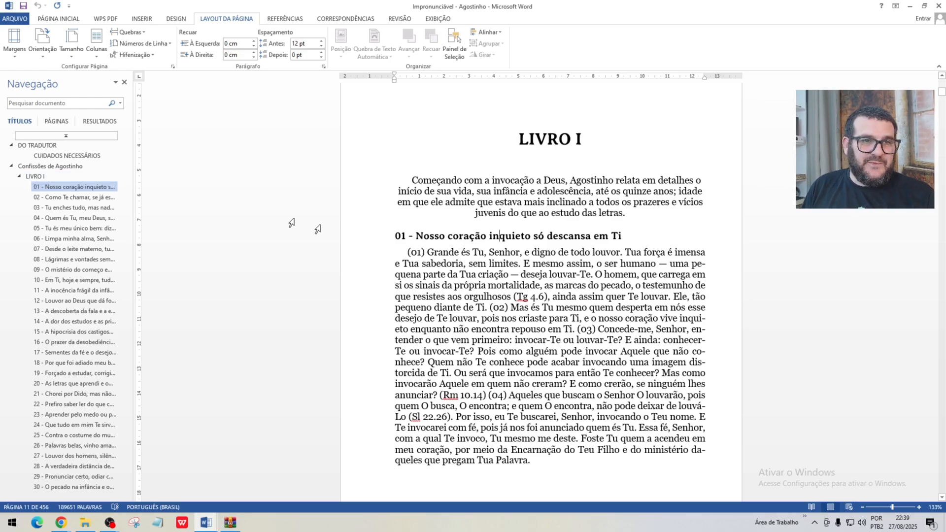
click(535, 139)
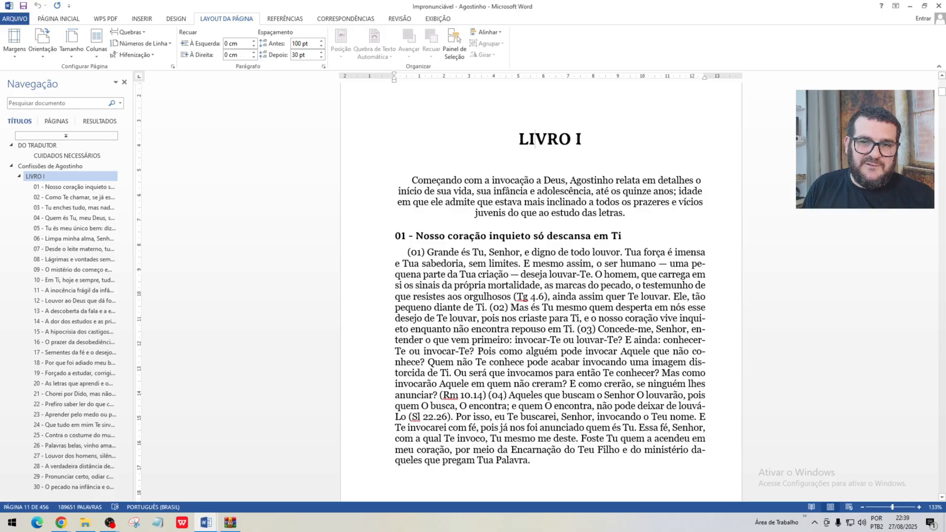
click(493, 191)
scroll(524, 252, down, 6)
scroll(540, 306, down, 15)
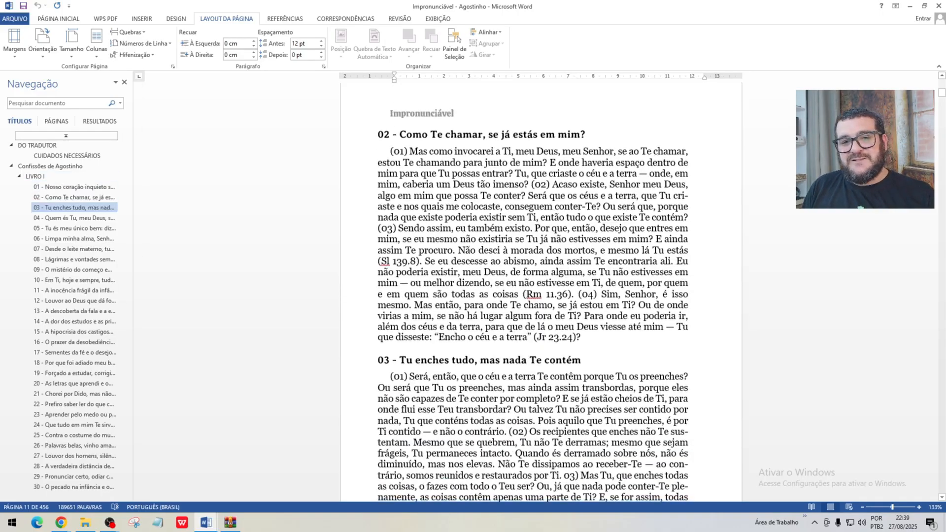
scroll(544, 308, down, 15)
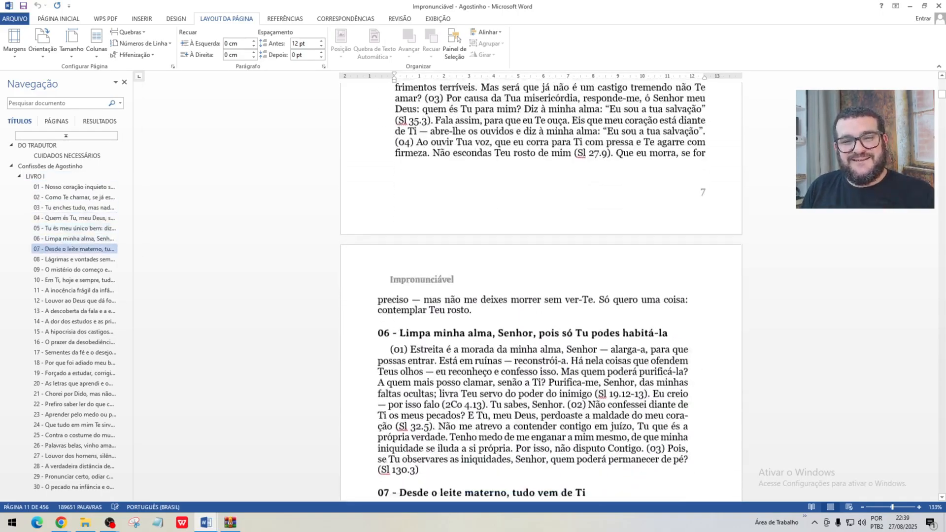
Step: Return to Livro novo do canal and delete the text from the "Sobre João Calvino" heading through the last body paragraph
key(alt+Tab)
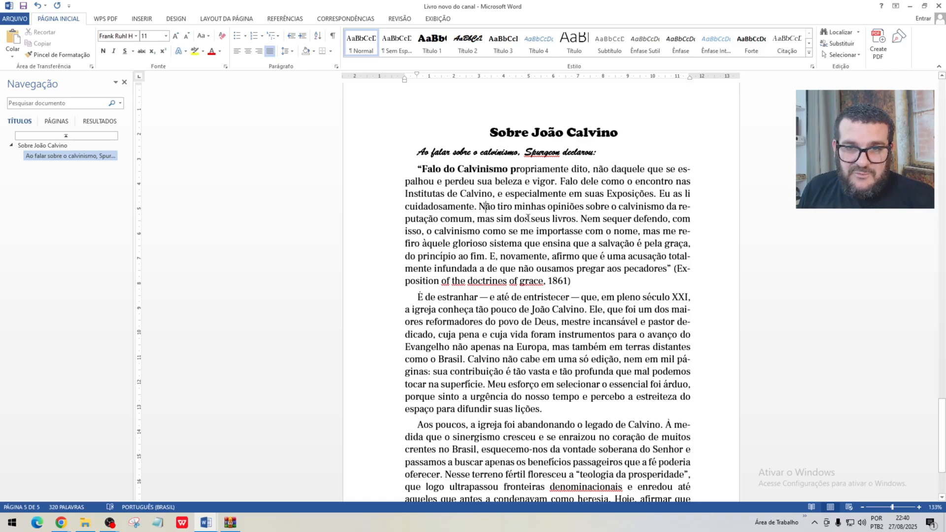
click(488, 132)
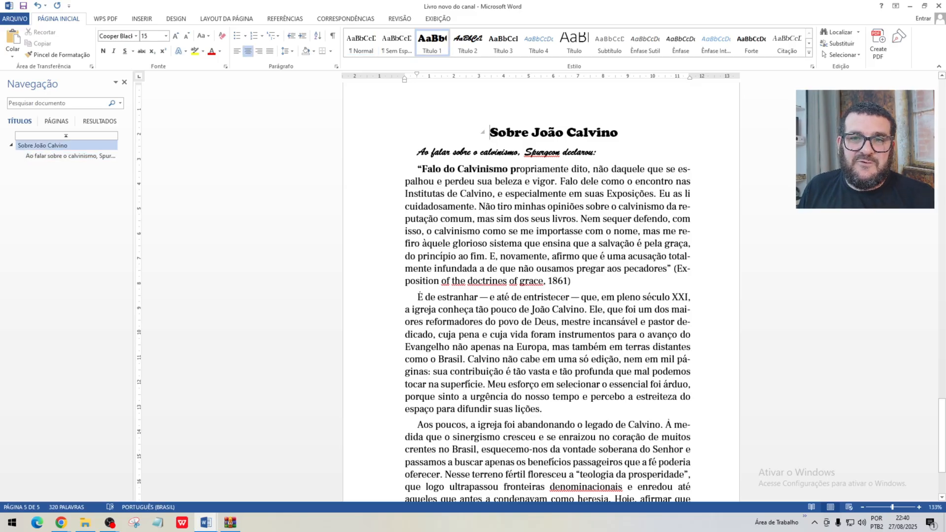
scroll(487, 211, down, 4)
shift+click(483, 411)
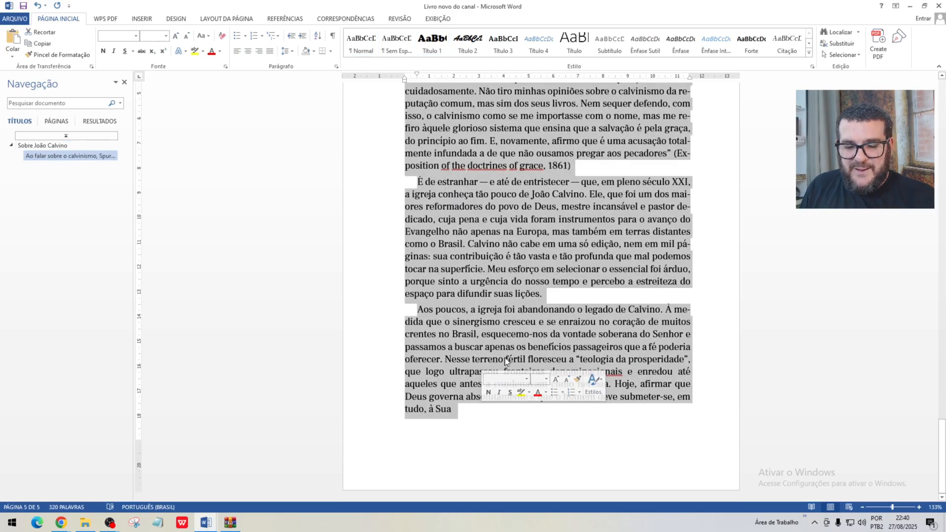
key(Delete)
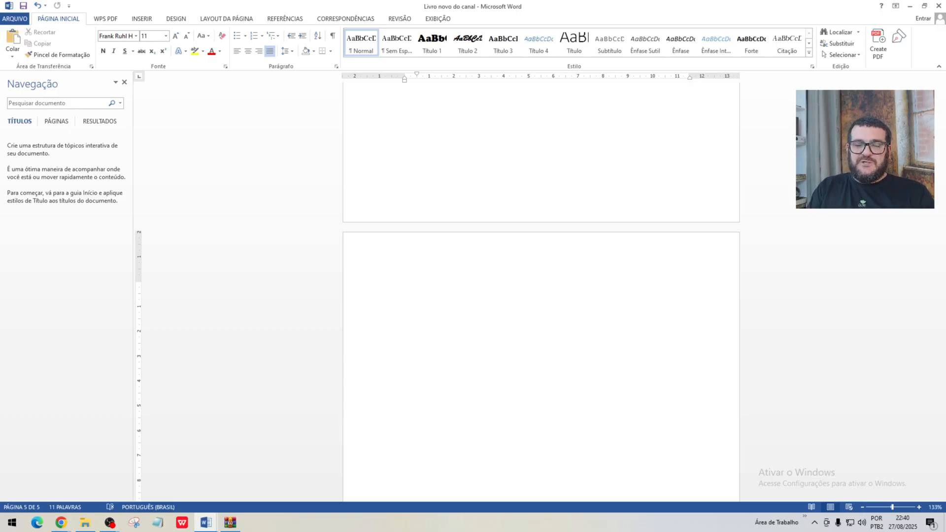
Step: Switch to OBS and change the active scene to Cena
key(alt+Tab)
key(Tab)
key(Tab)
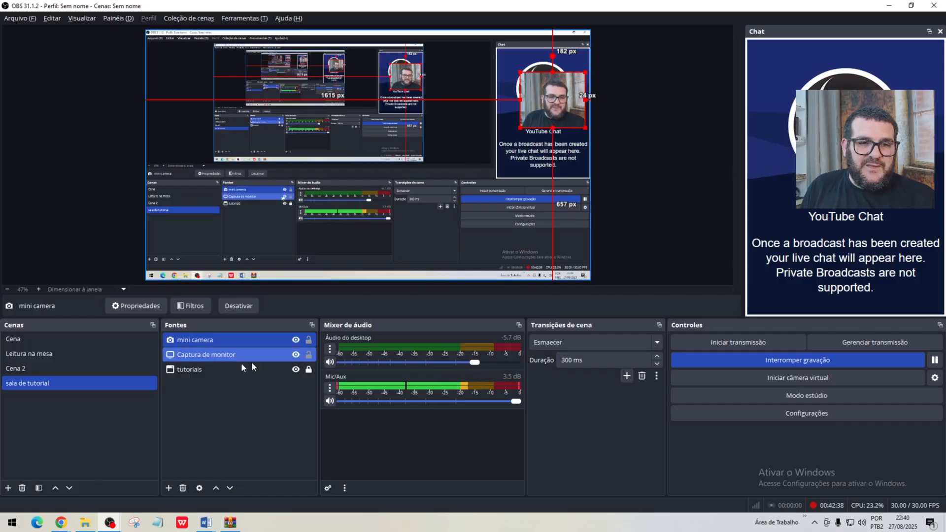
click(31, 338)
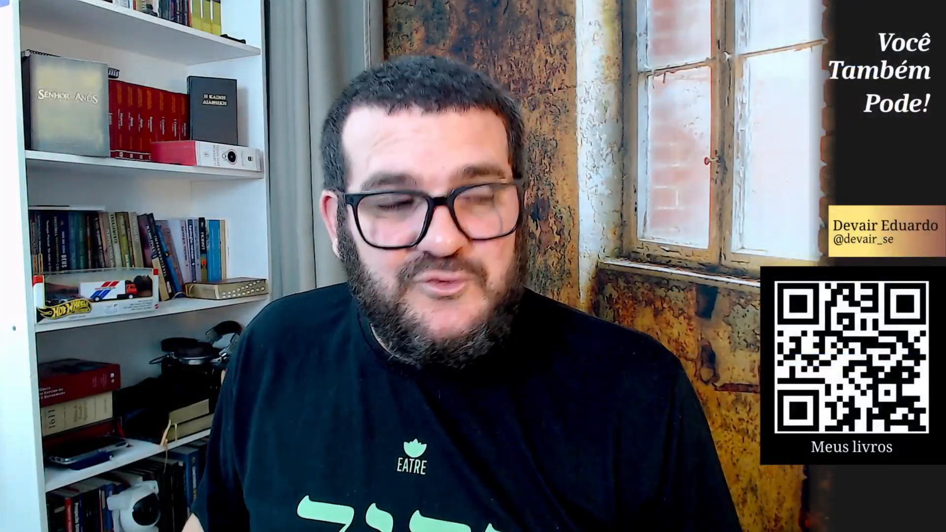